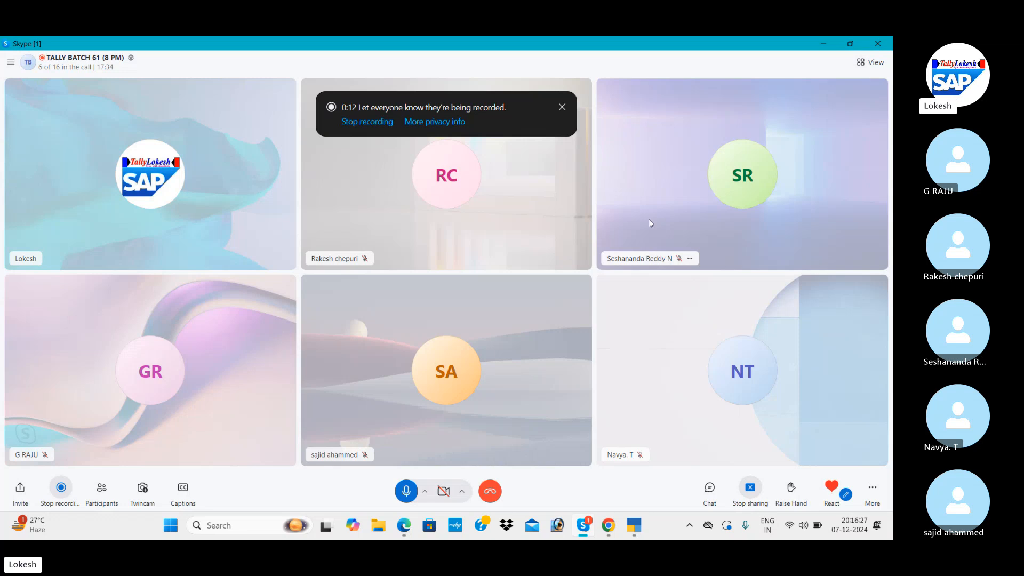
- Switch to Chrome and look through the Lokesh Infotech website's home page, including the managing director section
{"action": "left_click", "coordinate": [608, 526]}
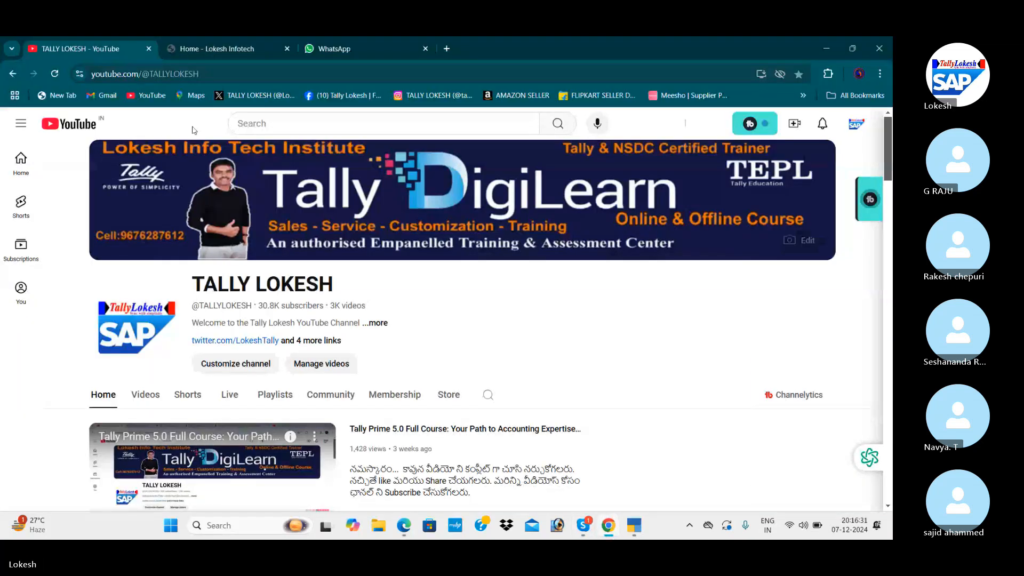
{"action": "left_click", "coordinate": [245, 49]}
{"action": "scroll", "coordinate": [425, 317], "scroll_direction": "down", "scroll_amount": 5}
{"action": "scroll", "coordinate": [425, 317], "scroll_direction": "down", "scroll_amount": 10}
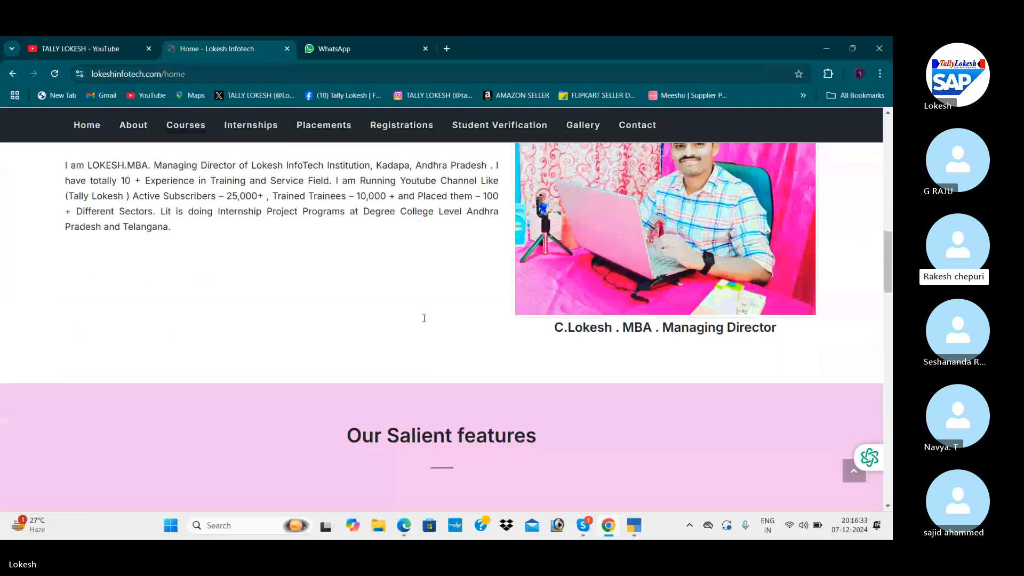
{"action": "scroll", "coordinate": [425, 319], "scroll_direction": "up", "scroll_amount": 13}
{"action": "scroll", "coordinate": [424, 319], "scroll_direction": "up", "scroll_amount": 5}
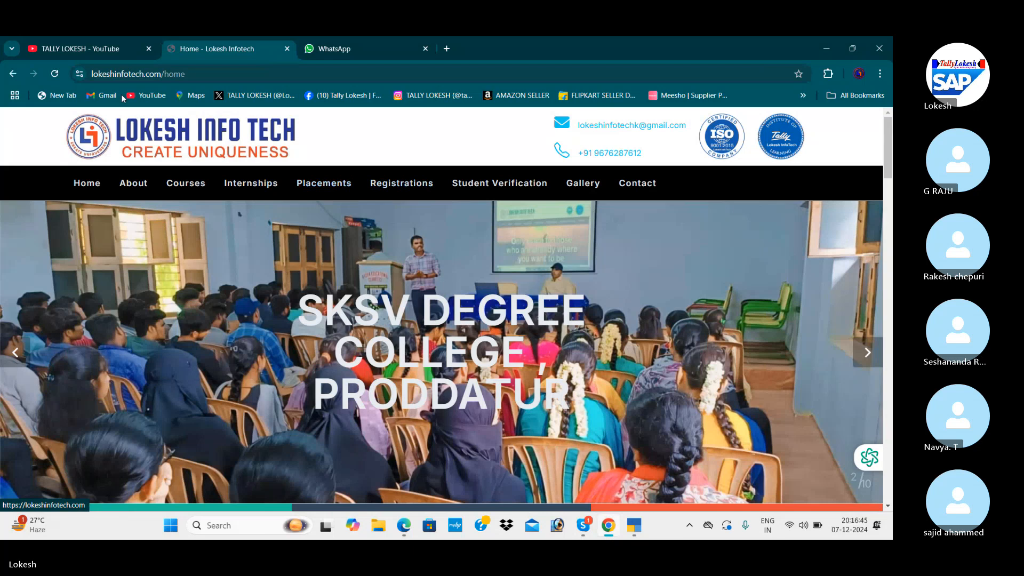
- Look through the recommended and recent videos on the TALLY LOKESH YouTube channel's home page
{"action": "left_click", "coordinate": [118, 52]}
{"action": "scroll", "coordinate": [453, 426], "scroll_direction": "down", "scroll_amount": 7}
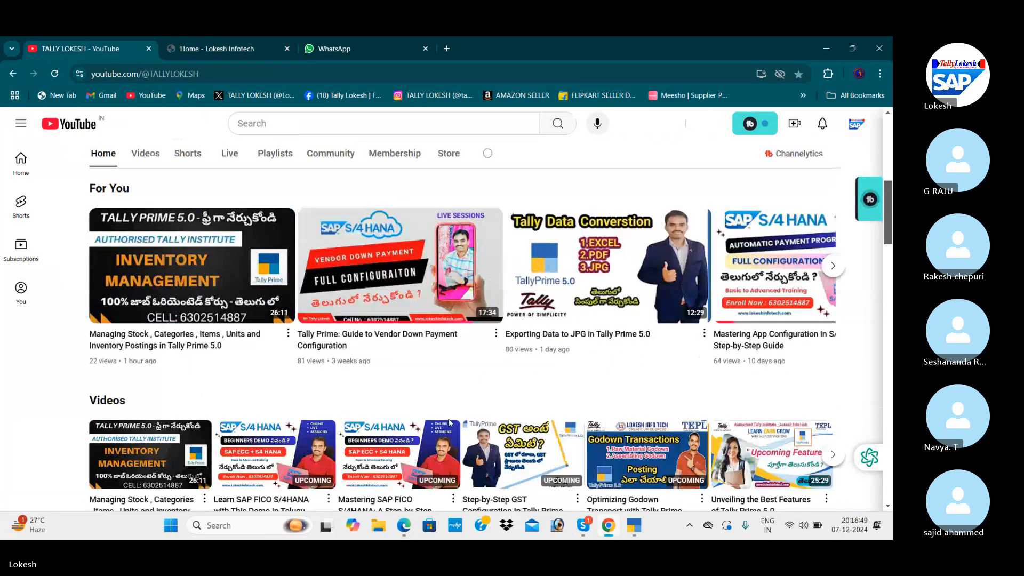
{"action": "scroll", "coordinate": [450, 422], "scroll_direction": "down", "scroll_amount": 2}
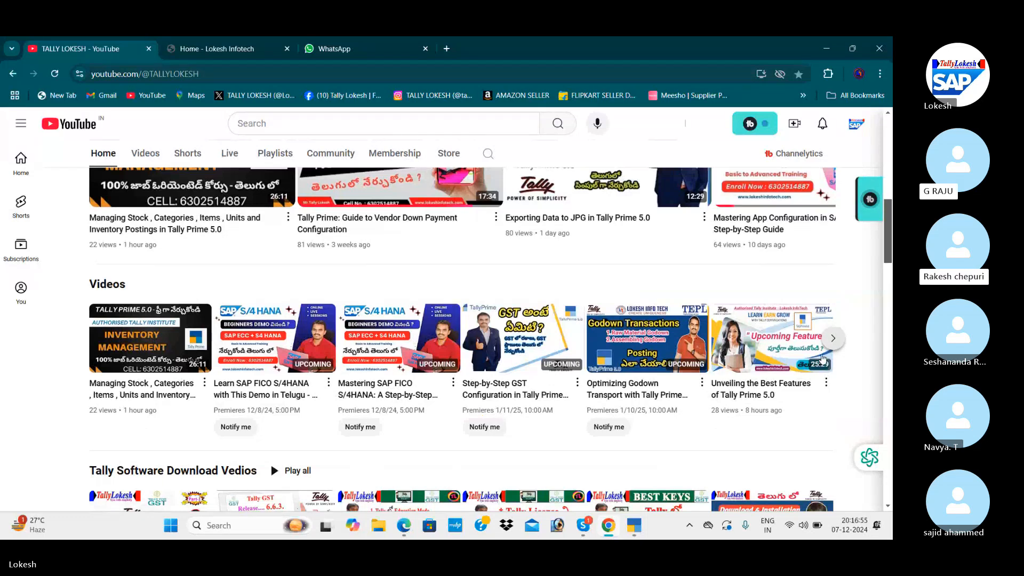
{"action": "left_click", "coordinate": [829, 345]}
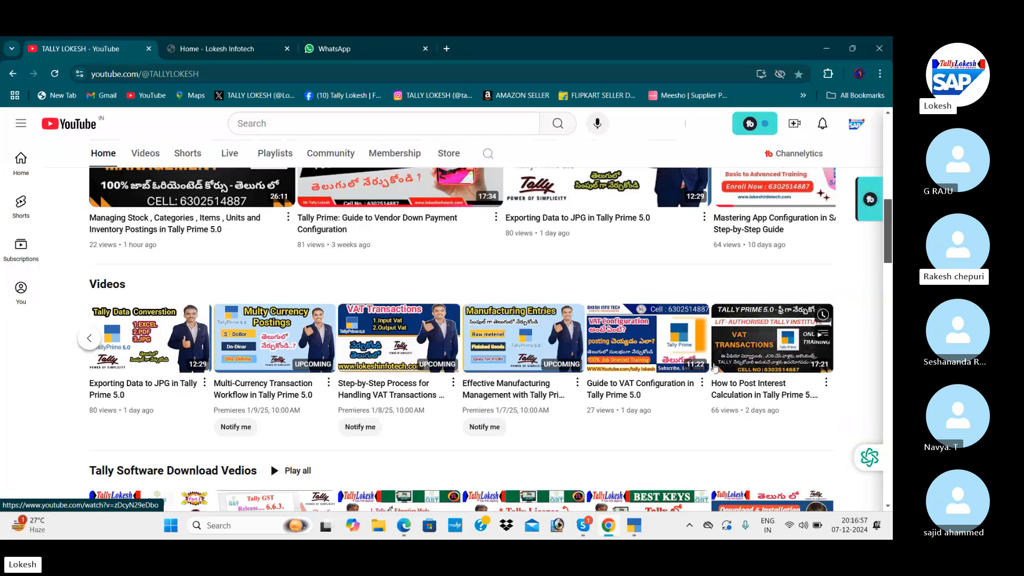
{"action": "scroll", "coordinate": [713, 368], "scroll_direction": "down", "scroll_amount": 4}
{"action": "scroll", "coordinate": [166, 248], "scroll_direction": "up", "scroll_amount": 12}
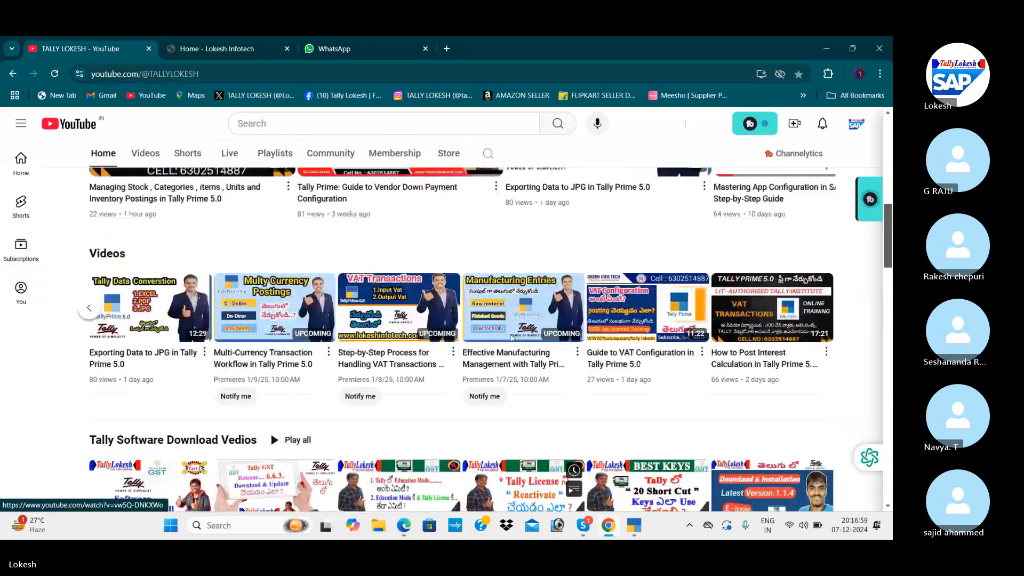
- Open the YouTube channel's full video list and review the latest Tally Prime and SAP uploads
{"action": "left_click", "coordinate": [145, 337]}
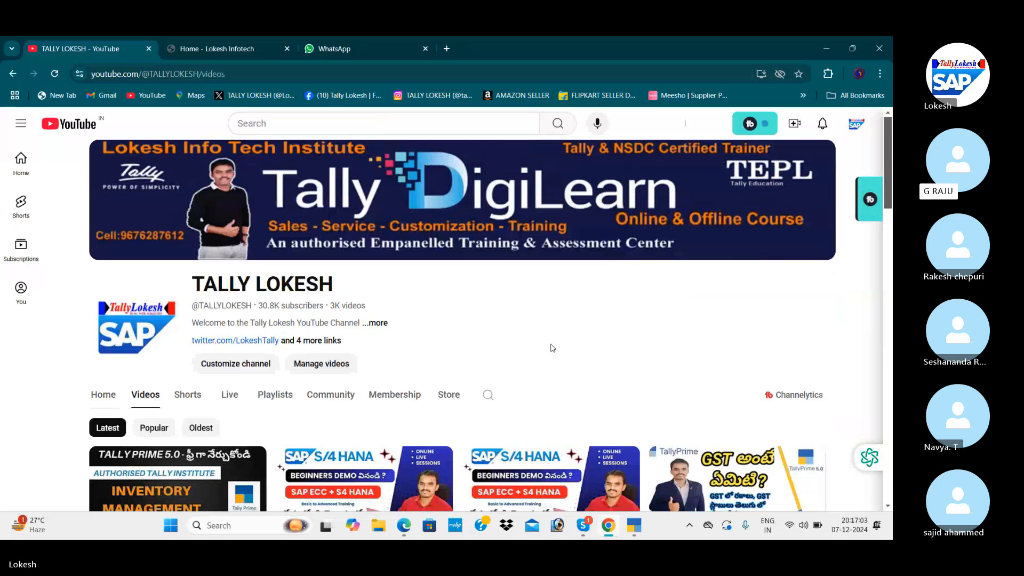
{"action": "scroll", "coordinate": [551, 349], "scroll_direction": "down", "scroll_amount": 5}
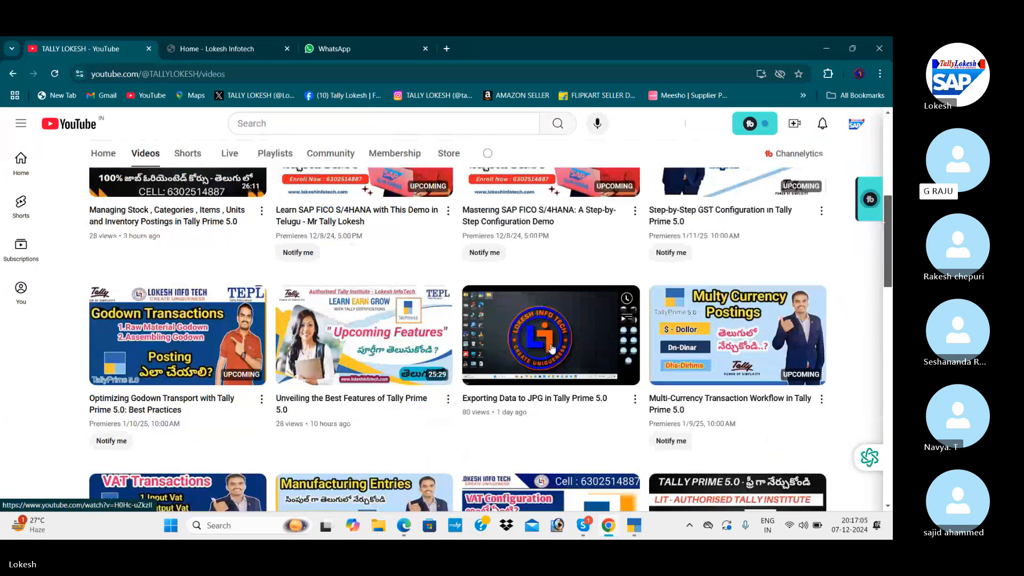
{"action": "scroll", "coordinate": [551, 348], "scroll_direction": "down", "scroll_amount": 3}
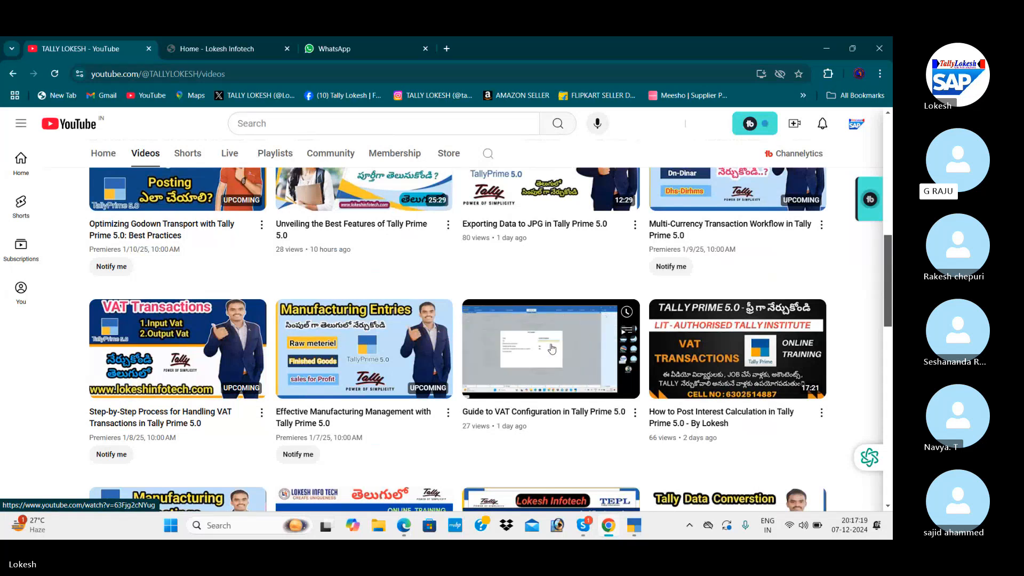
{"action": "scroll", "coordinate": [552, 348], "scroll_direction": "down", "scroll_amount": 5}
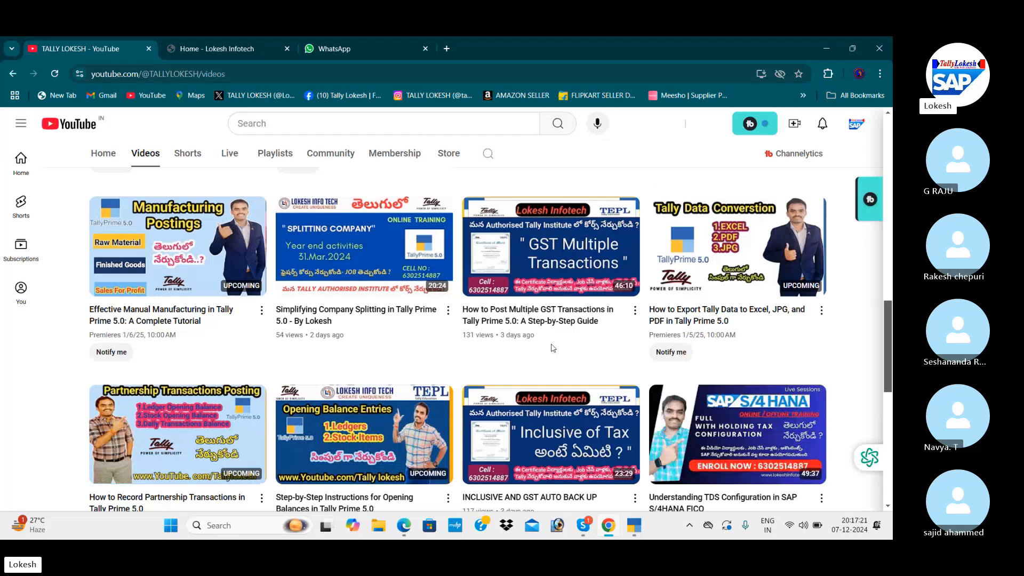
{"action": "scroll", "coordinate": [551, 348], "scroll_direction": "down", "scroll_amount": 2}
{"action": "scroll", "coordinate": [552, 348], "scroll_direction": "up", "scroll_amount": 10}
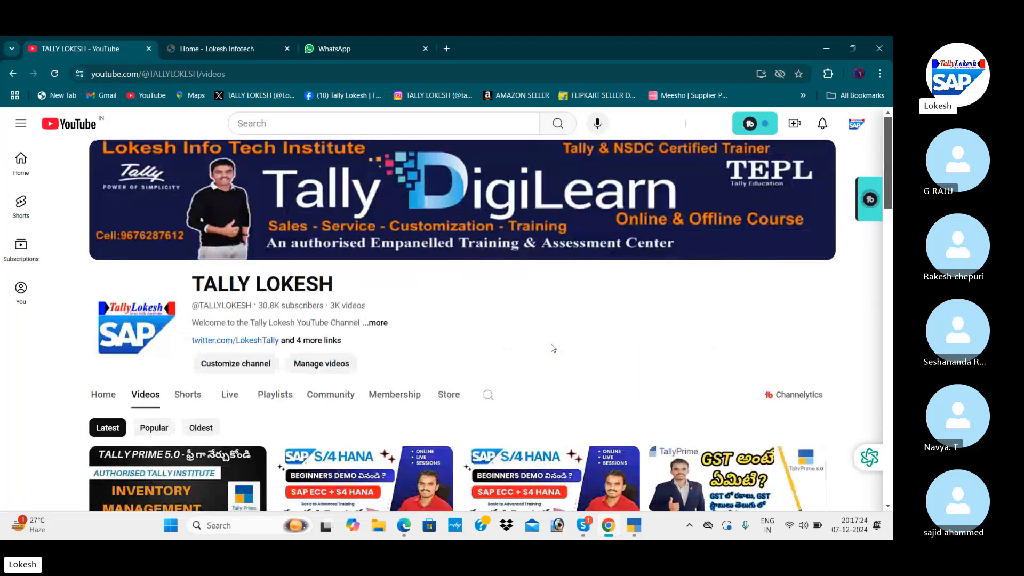
- Return to the Lokesh Infotech website and examine the college training and certificate photos in its Gallery
{"action": "left_click", "coordinate": [245, 47]}
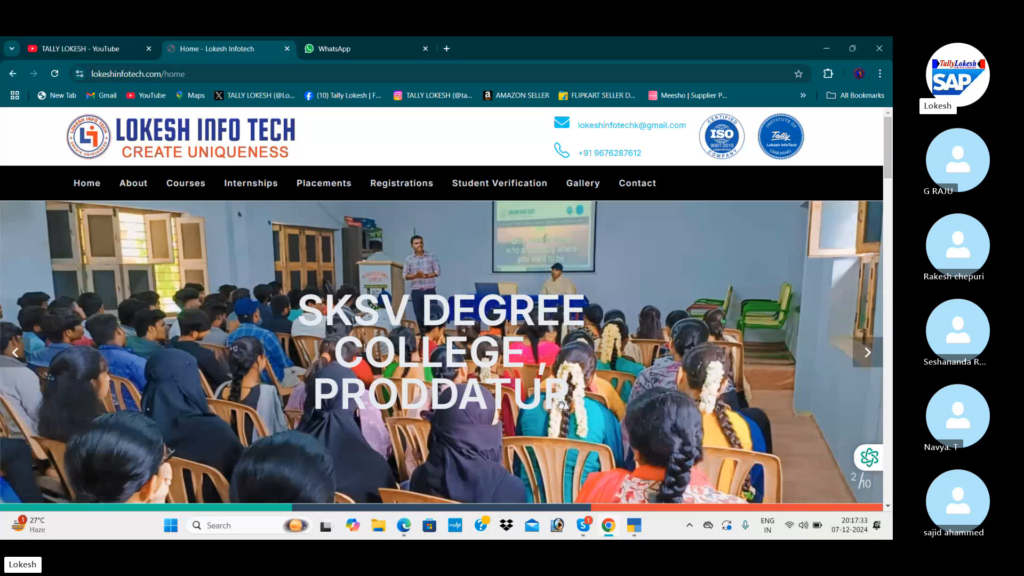
{"action": "scroll", "coordinate": [561, 411], "scroll_direction": "down", "scroll_amount": 3}
{"action": "scroll", "coordinate": [561, 412], "scroll_direction": "down", "scroll_amount": 8}
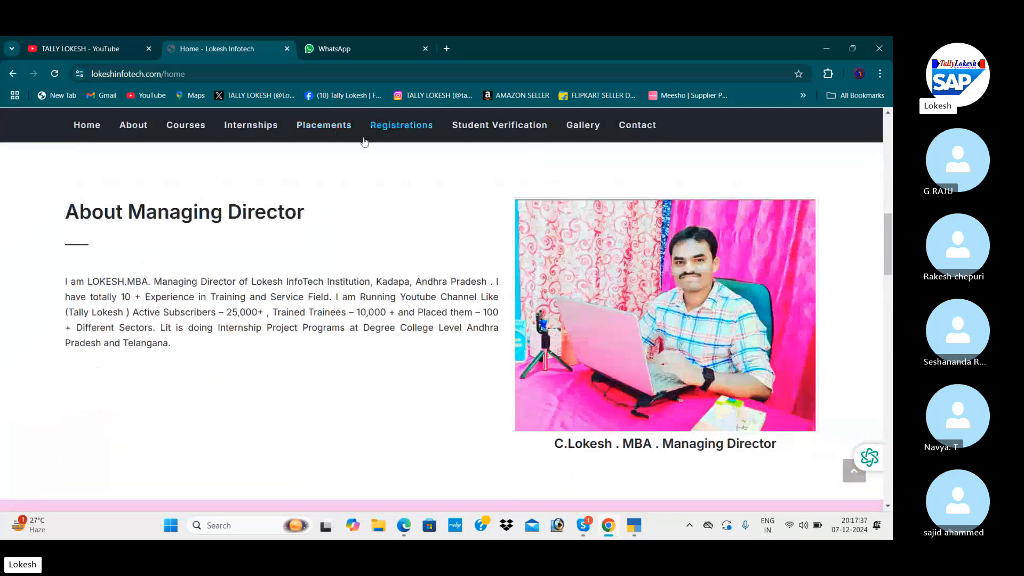
{"action": "left_click", "coordinate": [573, 130]}
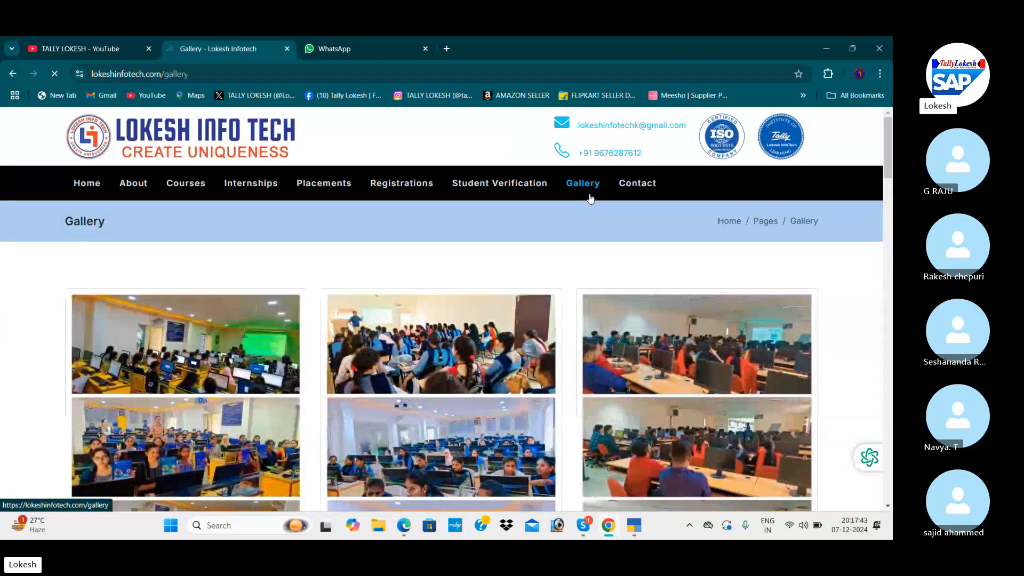
{"action": "scroll", "coordinate": [590, 198], "scroll_direction": "down", "scroll_amount": 2}
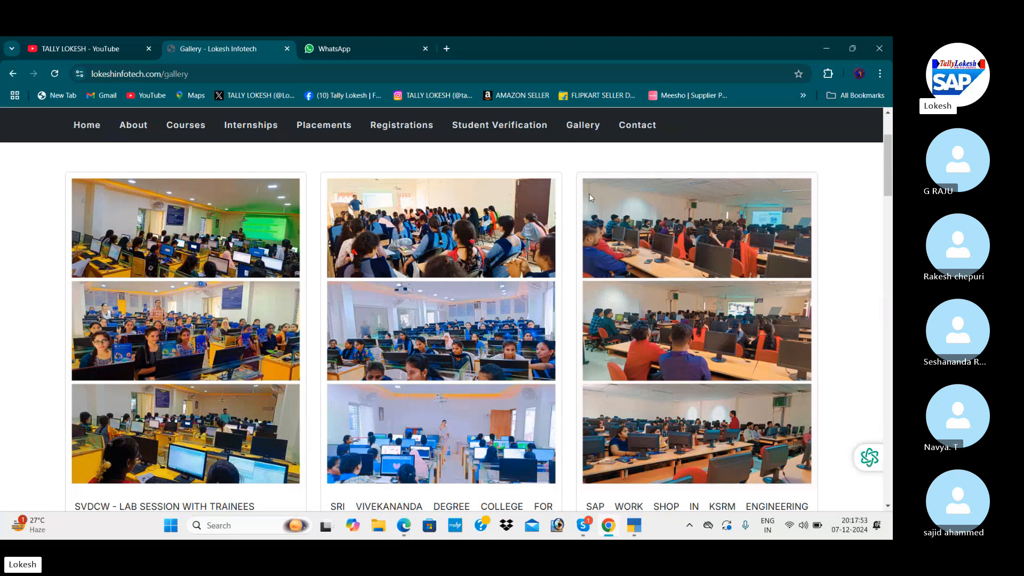
{"action": "scroll", "coordinate": [590, 197], "scroll_direction": "down", "scroll_amount": 2}
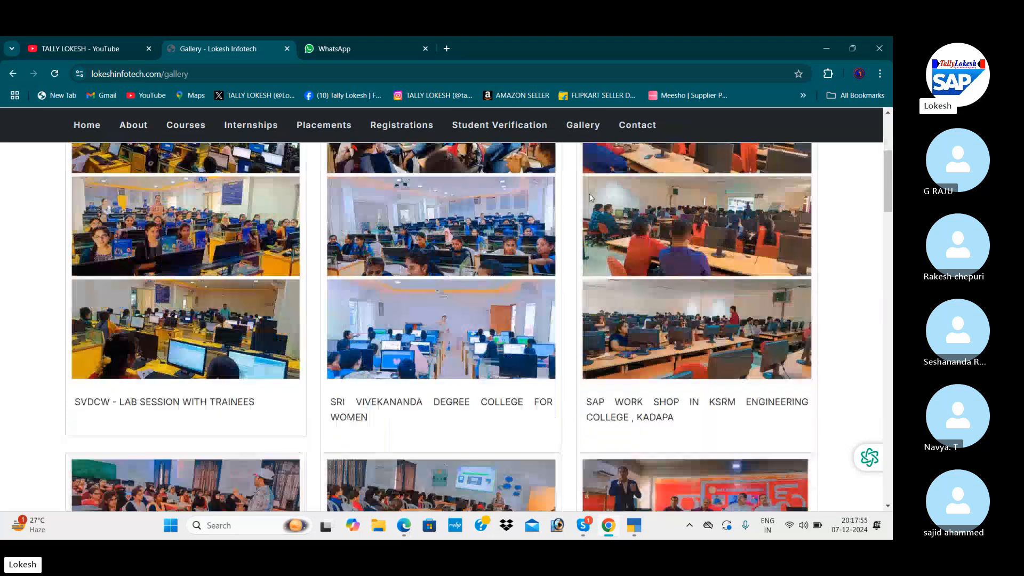
{"action": "scroll", "coordinate": [590, 197], "scroll_direction": "down", "scroll_amount": 4}
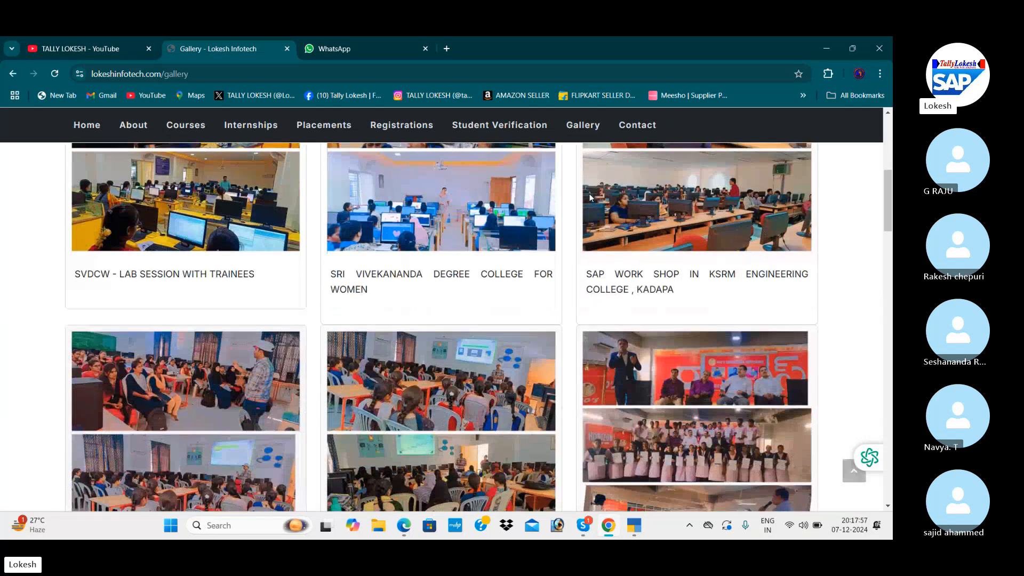
{"action": "scroll", "coordinate": [590, 197], "scroll_direction": "down", "scroll_amount": 1}
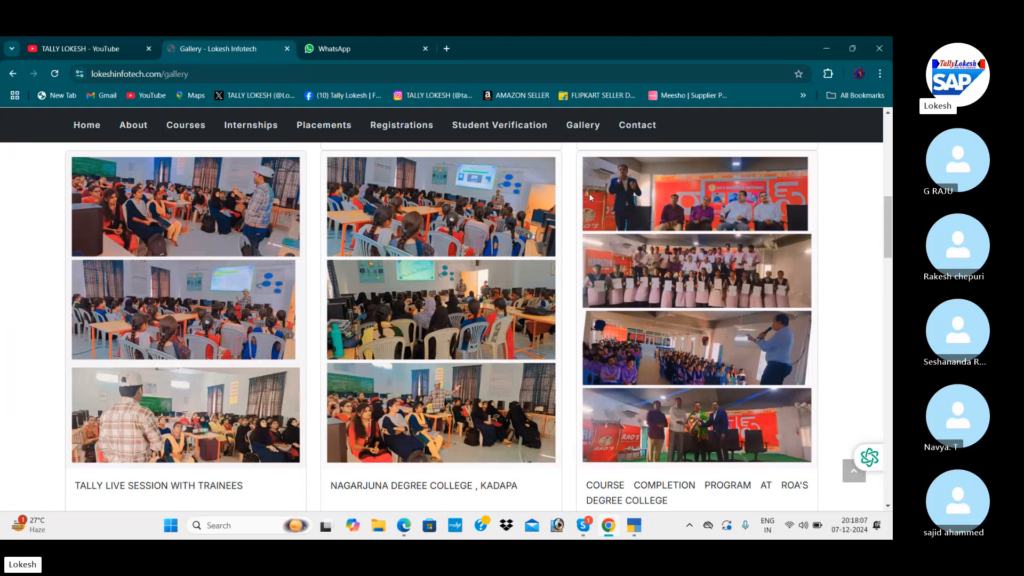
{"action": "scroll", "coordinate": [589, 196], "scroll_direction": "down", "scroll_amount": 1}
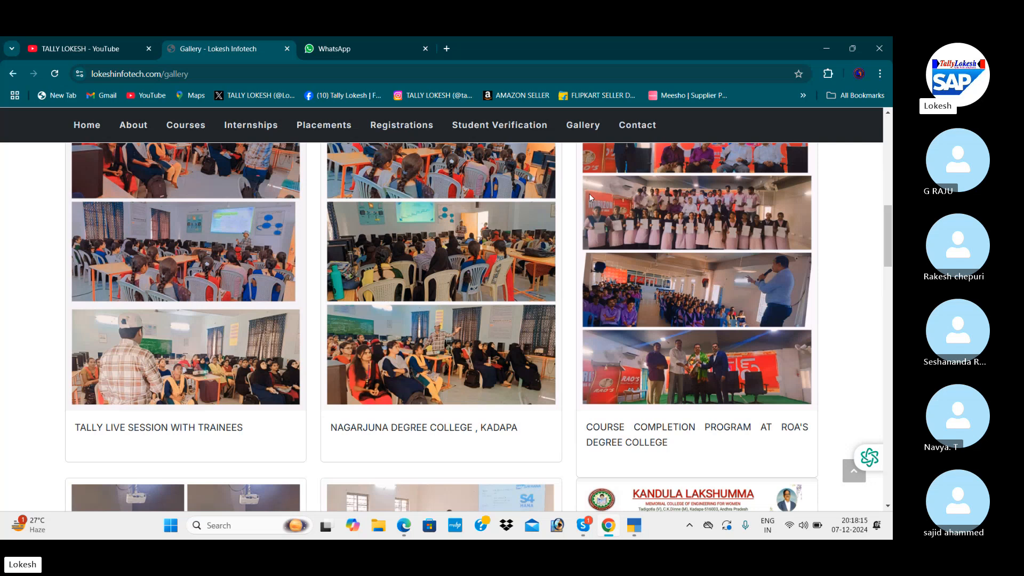
{"action": "scroll", "coordinate": [590, 196], "scroll_direction": "down", "scroll_amount": 4}
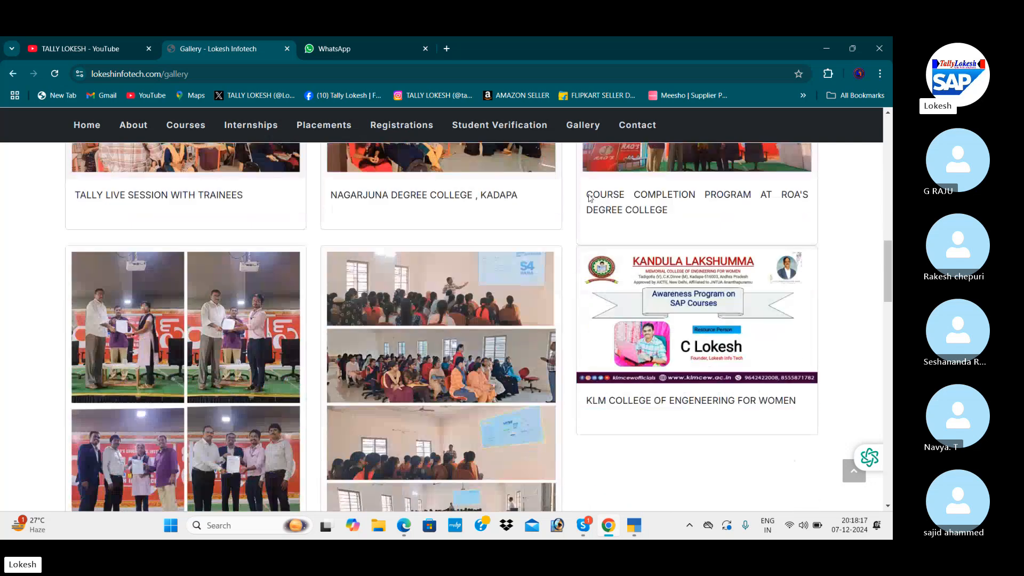
{"action": "scroll", "coordinate": [588, 195], "scroll_direction": "down", "scroll_amount": 1}
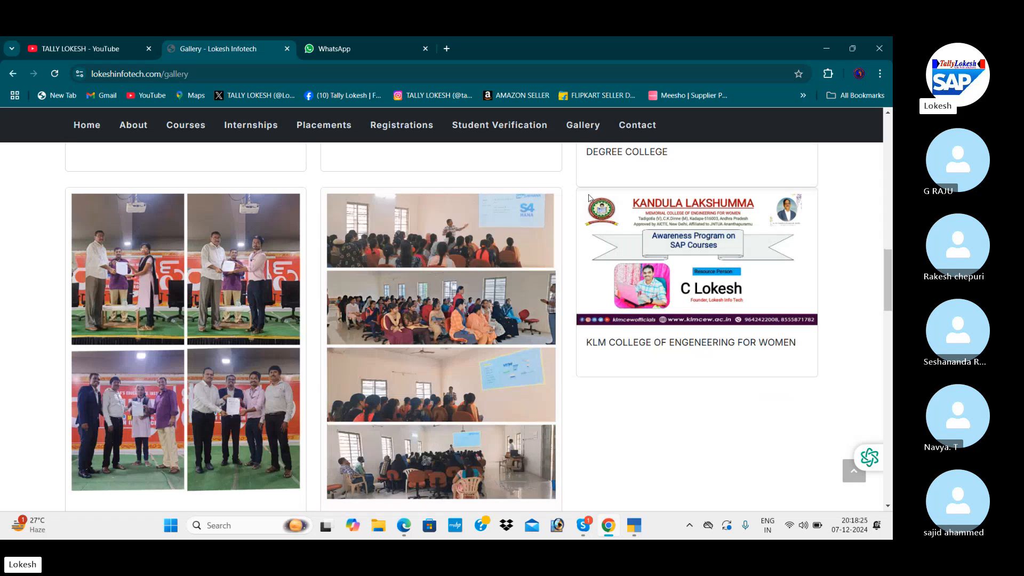
{"action": "scroll", "coordinate": [589, 197], "scroll_direction": "down", "scroll_amount": 5}
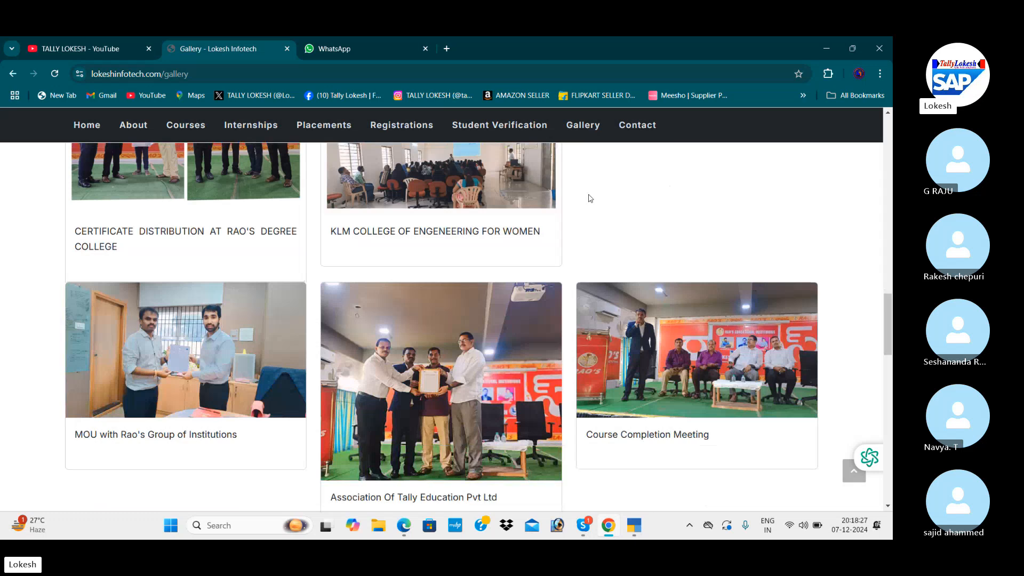
{"action": "scroll", "coordinate": [588, 198], "scroll_direction": "down", "scroll_amount": 1}
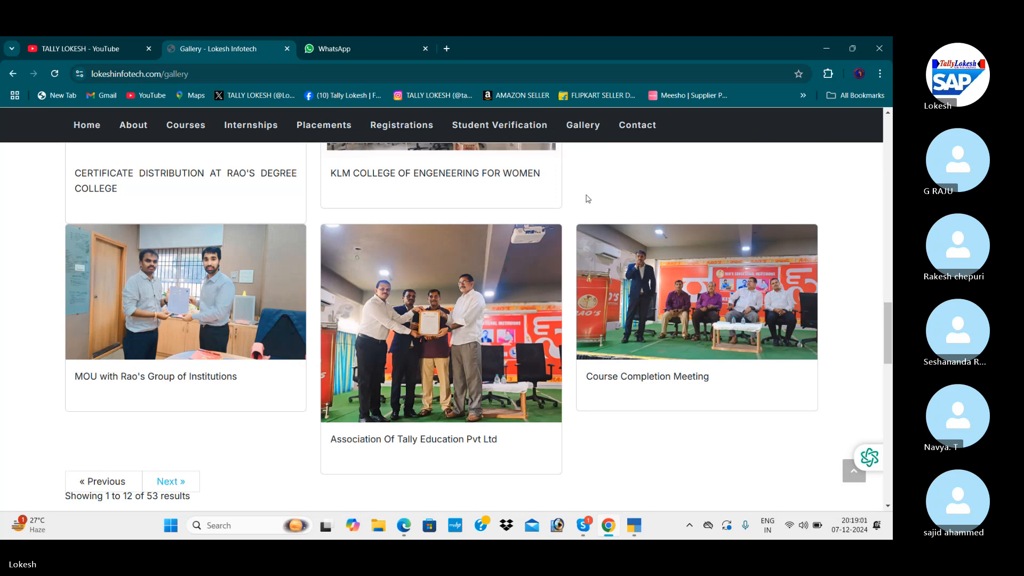
{"action": "scroll", "coordinate": [586, 200], "scroll_direction": "down", "scroll_amount": 2}
{"action": "scroll", "coordinate": [459, 303], "scroll_direction": "up", "scroll_amount": 3}
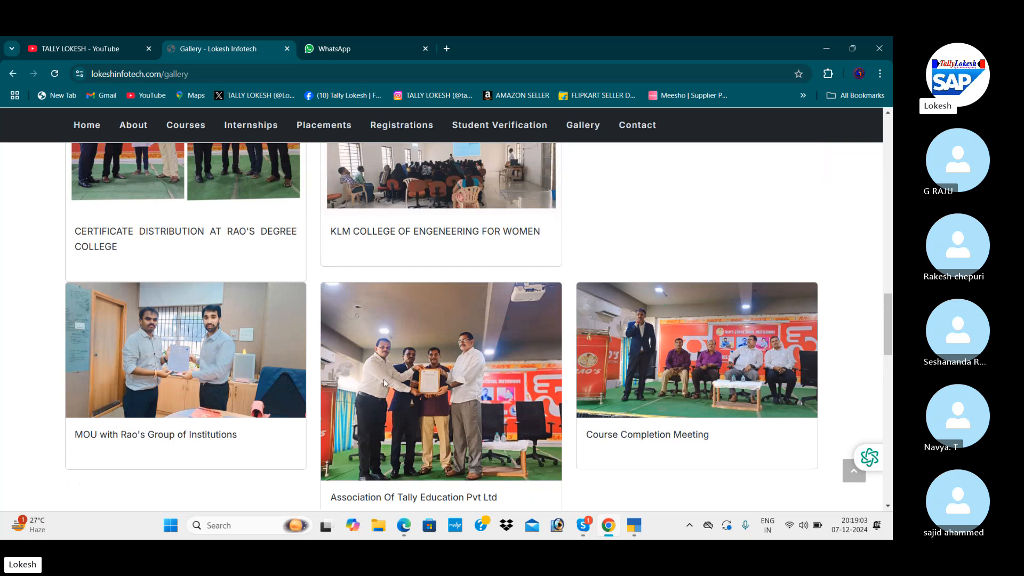
- Switch to the Professinal Material S PDF in Edge and read the exercise on page 89, from Purchase Order through Debit Note
{"action": "left_click", "coordinate": [404, 525]}
{"action": "scroll", "coordinate": [415, 287], "scroll_direction": "down", "scroll_amount": 6}
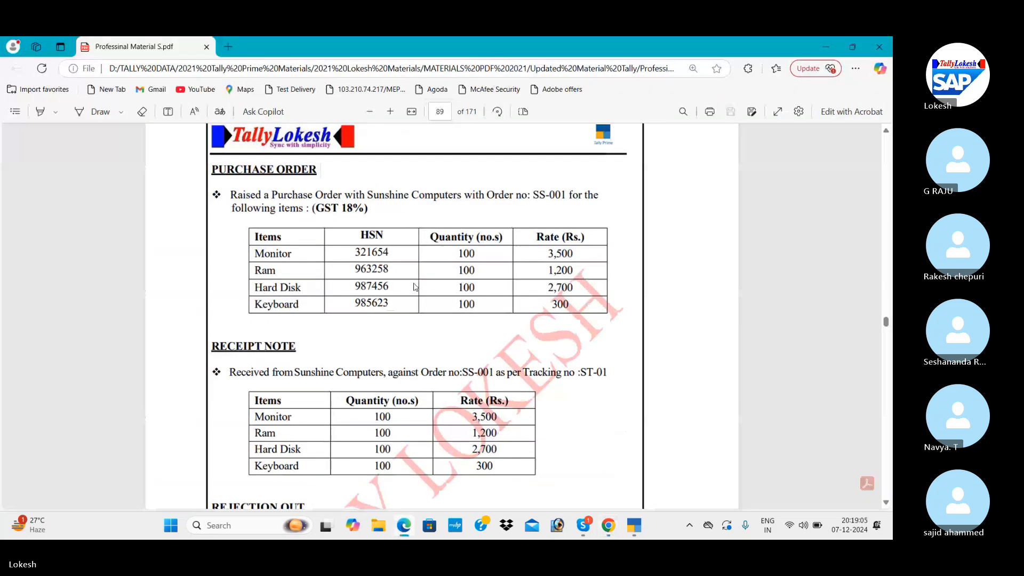
{"action": "scroll", "coordinate": [415, 287], "scroll_direction": "up", "scroll_amount": 1}
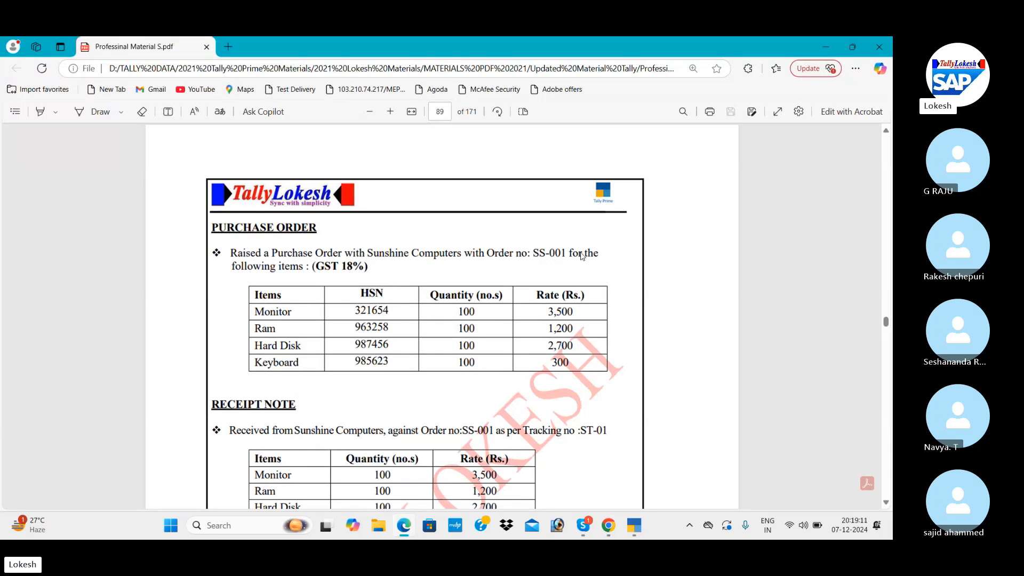
{"action": "scroll", "coordinate": [581, 256], "scroll_direction": "down", "scroll_amount": 3}
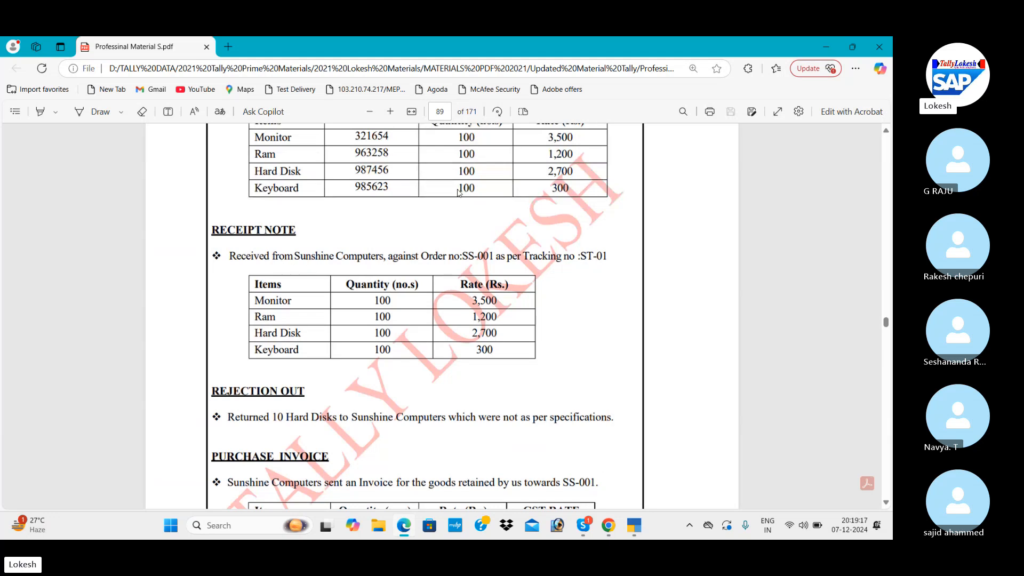
{"action": "scroll", "coordinate": [473, 147], "scroll_direction": "up", "scroll_amount": 1}
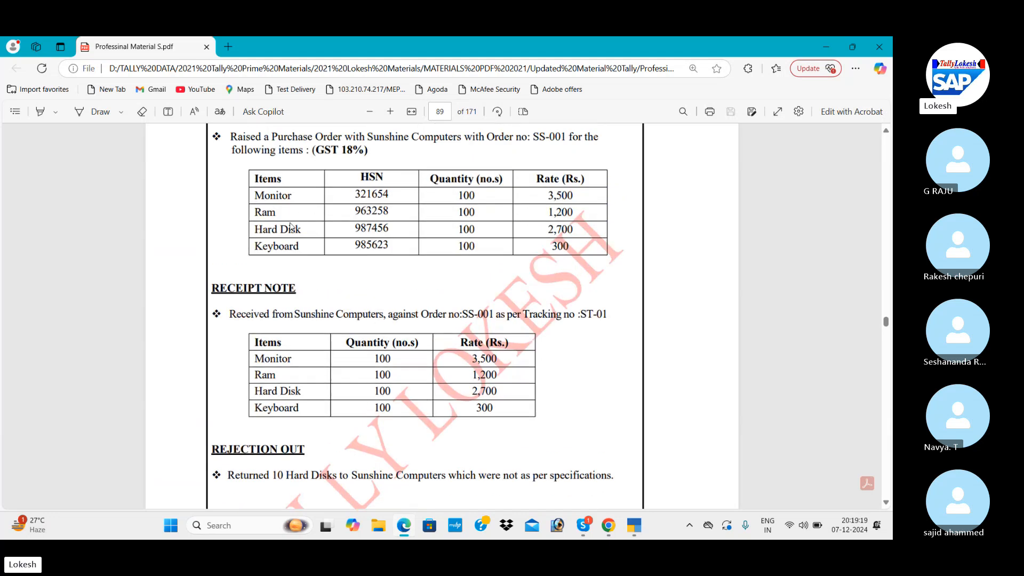
{"action": "scroll", "coordinate": [357, 305], "scroll_direction": "down", "scroll_amount": 1}
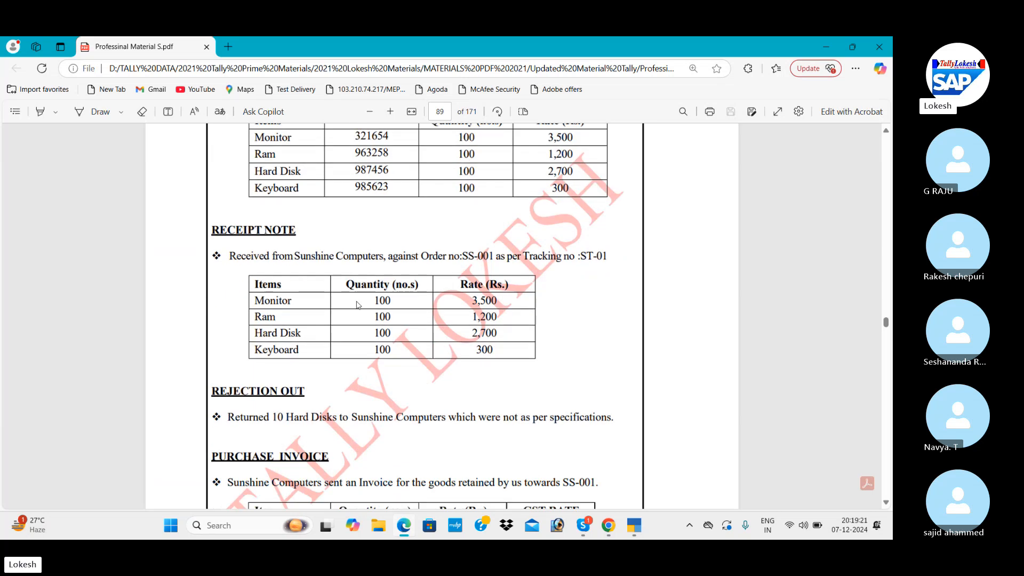
{"action": "scroll", "coordinate": [397, 313], "scroll_direction": "down", "scroll_amount": 2}
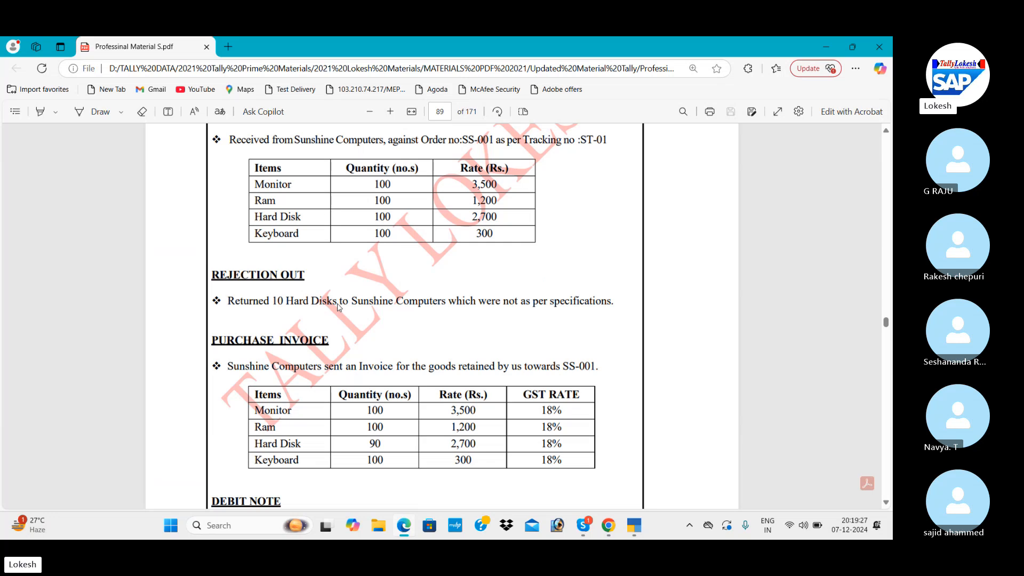
{"action": "scroll", "coordinate": [337, 306], "scroll_direction": "down", "scroll_amount": 2}
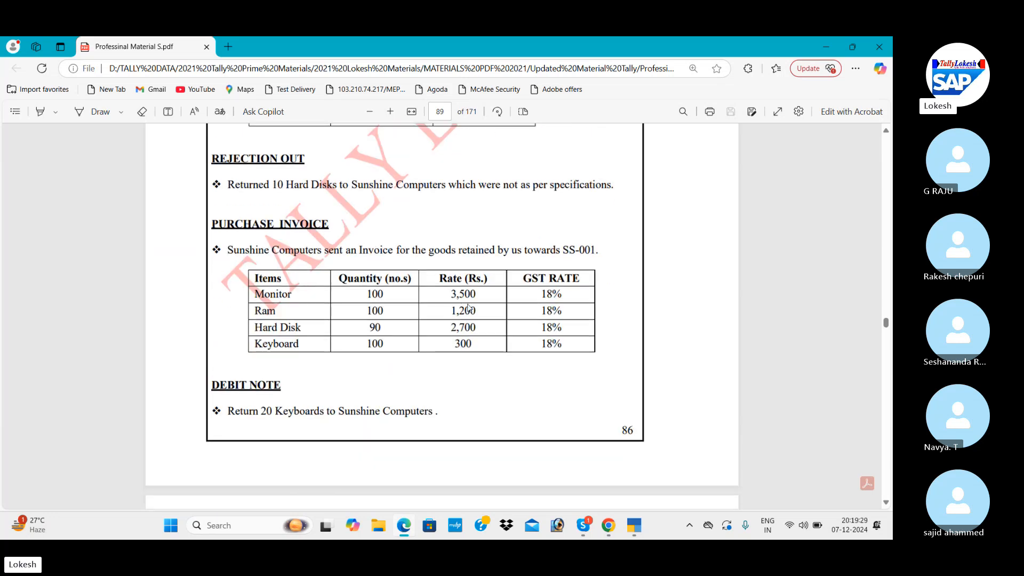
{"action": "scroll", "coordinate": [476, 310], "scroll_direction": "down", "scroll_amount": 1}
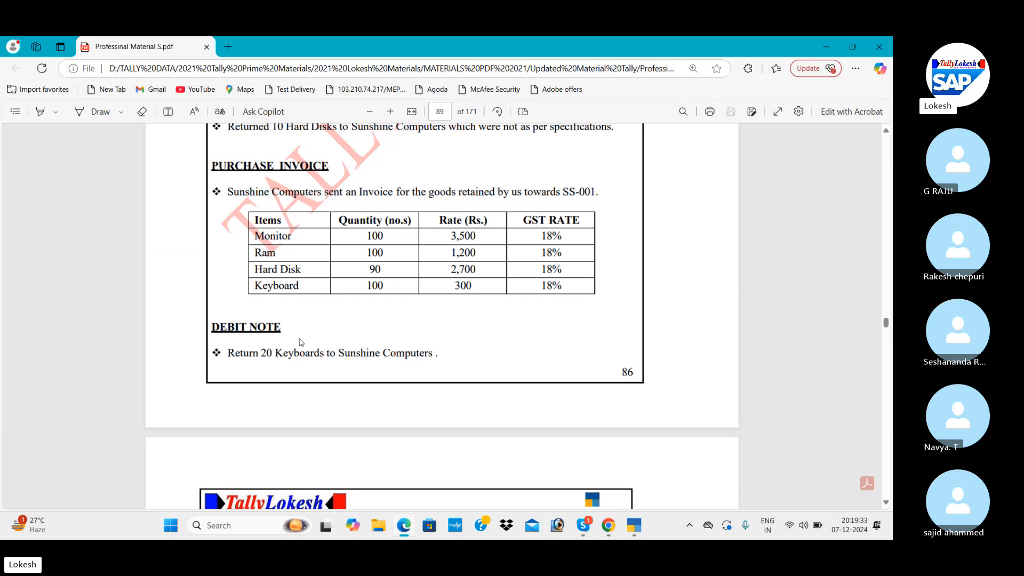
{"action": "scroll", "coordinate": [314, 342], "scroll_direction": "up", "scroll_amount": 2}
{"action": "scroll", "coordinate": [313, 341], "scroll_direction": "up", "scroll_amount": 5}
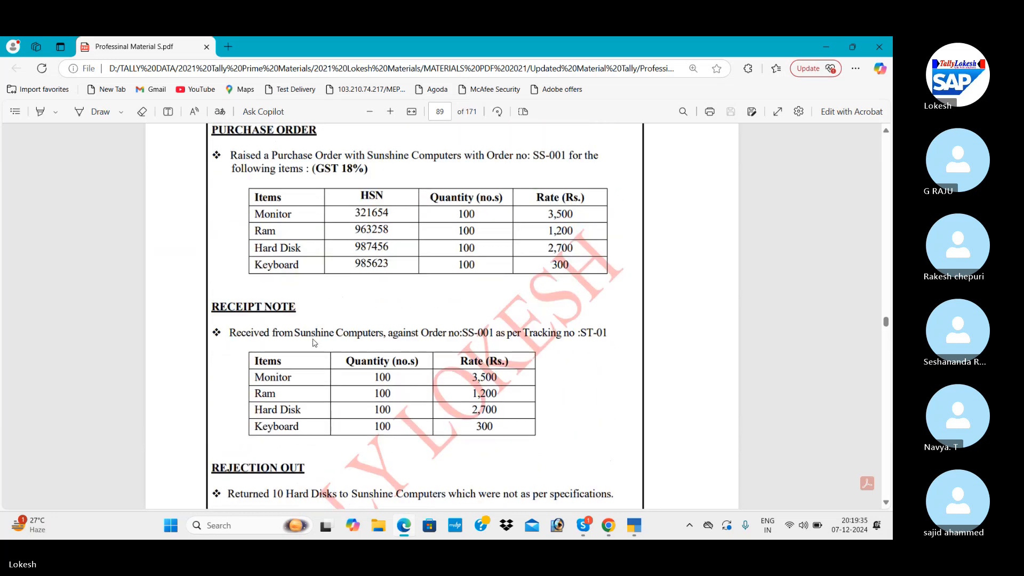
- Switch to TallyPrime and close the open batch reports to return to the Gateway of Tally
{"action": "left_click", "coordinate": [634, 525]}
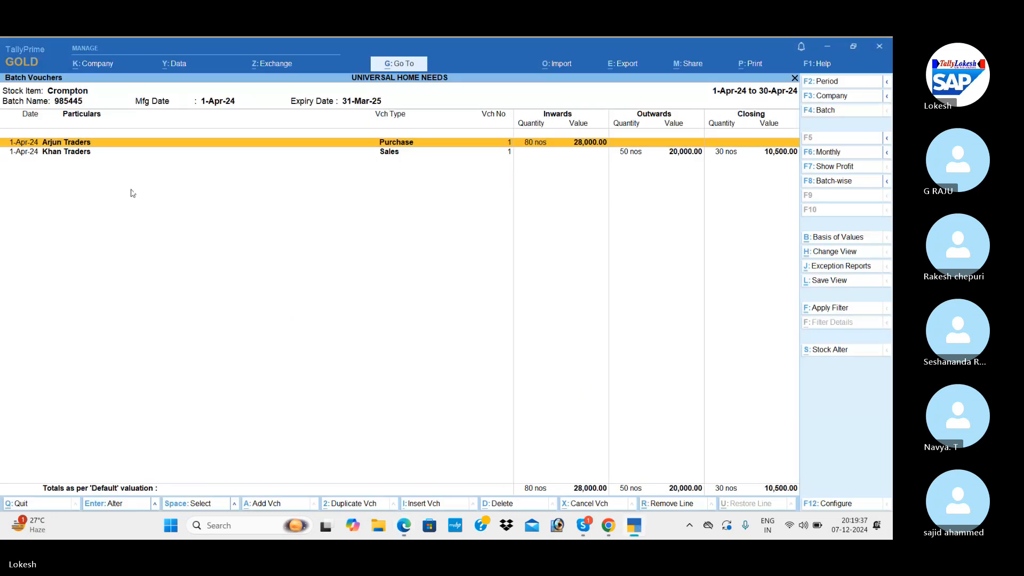
{"action": "key", "text": "Escape"}
{"action": "key", "text": "Escape"}
{"action": "key", "text": "Escape"}
{"action": "key", "text": "Escape"}
{"action": "key", "text": "Escape"}
{"action": "key", "text": "Escape"}
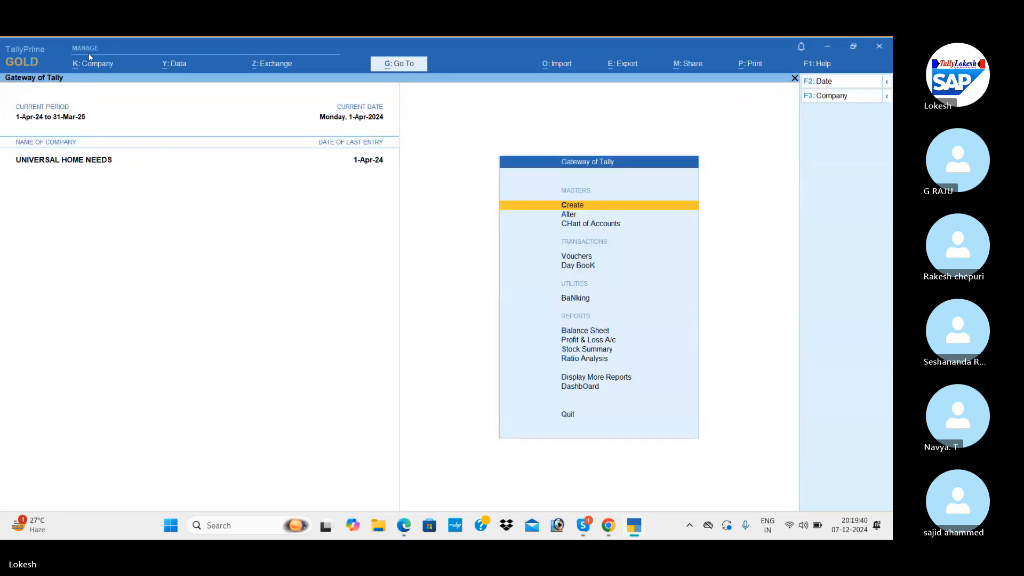
- Create a company named Purchase Order with Andhra Pradesh as its state
{"action": "left_click", "coordinate": [109, 68]}
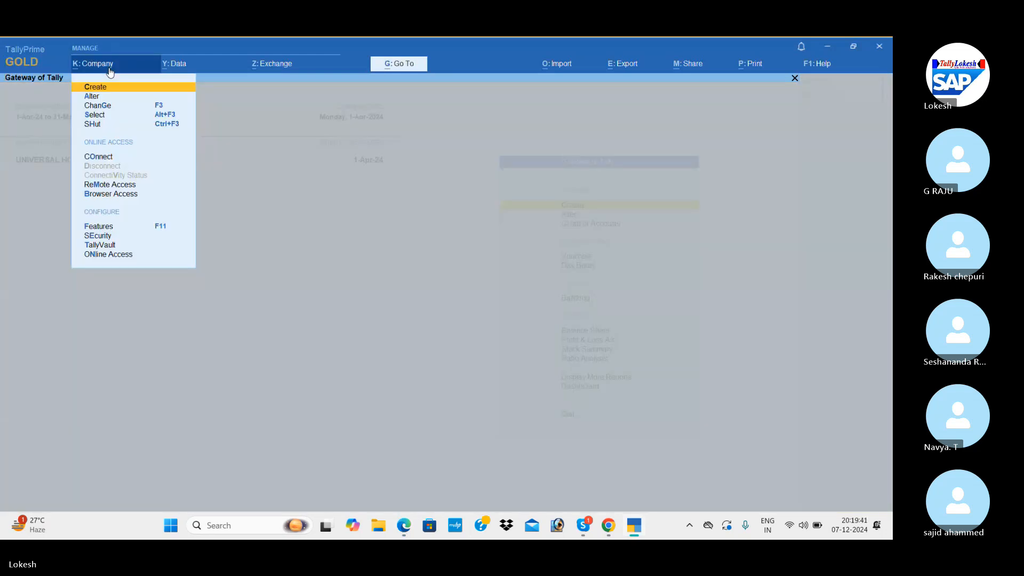
{"action": "key", "text": "Return"}
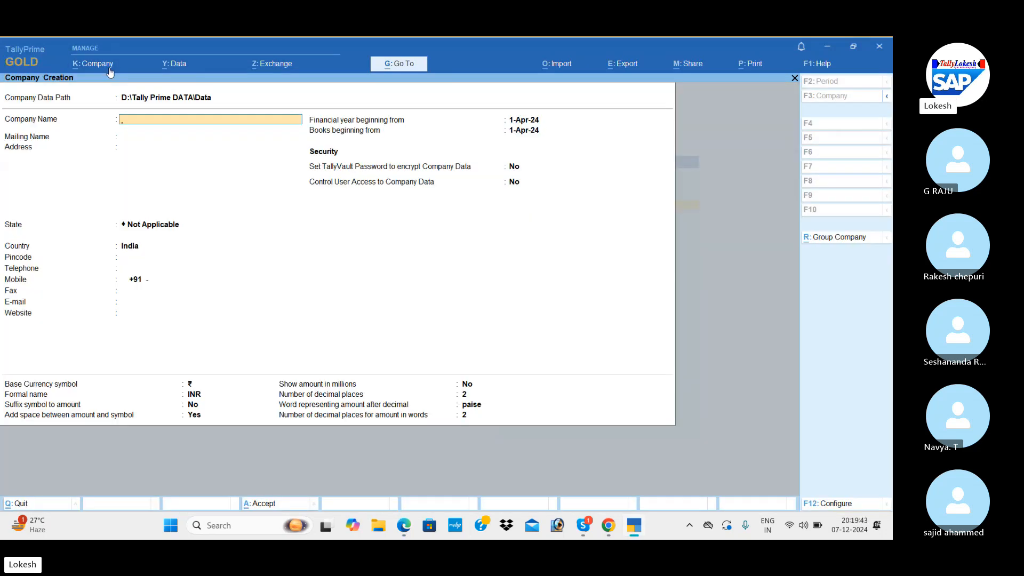
{"action": "type", "text": "Purch"}
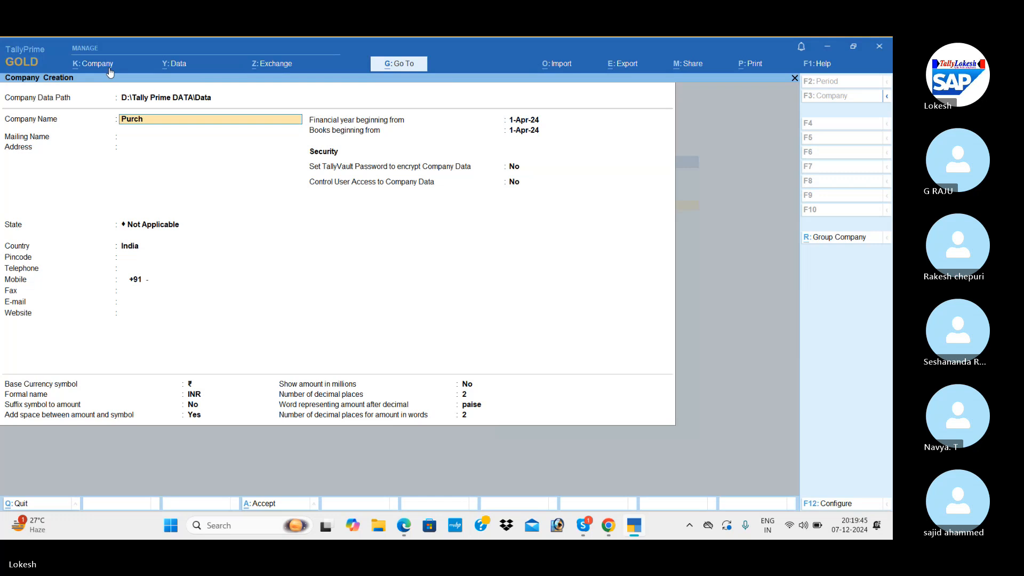
{"action": "type", "text": "ase Order"}
{"action": "key", "text": "Return"}
{"action": "key", "text": "Return"}
{"action": "key", "text": "Down"}
{"action": "key", "text": "Down"}
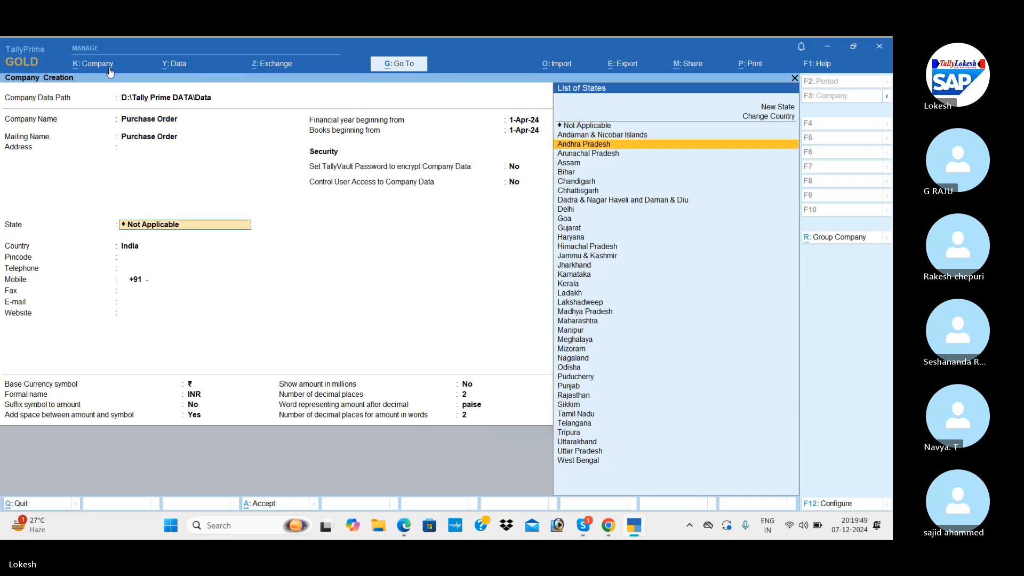
{"action": "key", "text": "Return"}
{"action": "key", "text": "ctrl+a"}
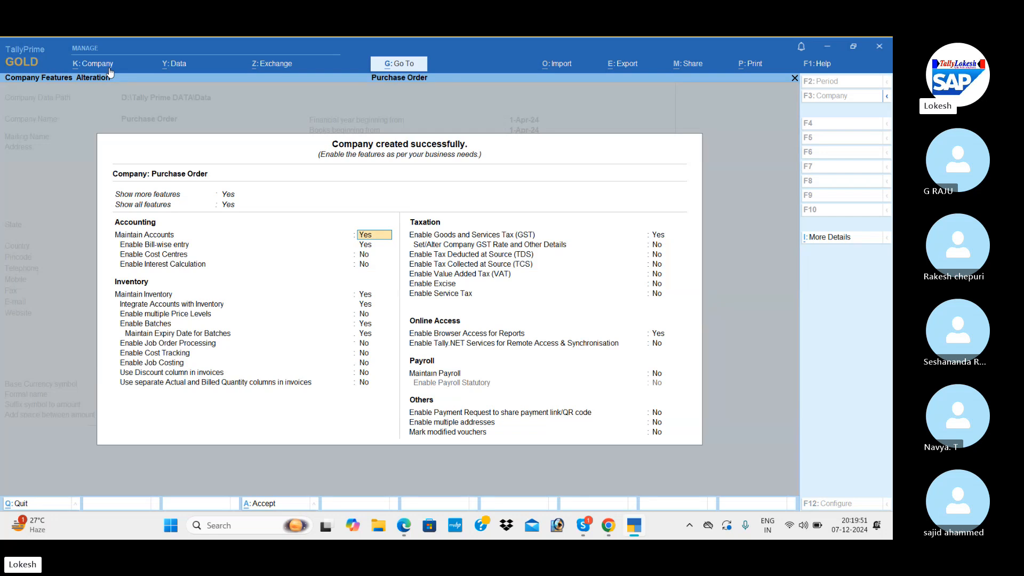
- Turn off bill-wise entry and batches in the new company's features
{"action": "key", "text": "Return"}
{"action": "type", "text": "n"}
{"action": "key", "text": "Return"}
{"action": "key", "text": "Return"}
{"action": "key", "text": "Return"}
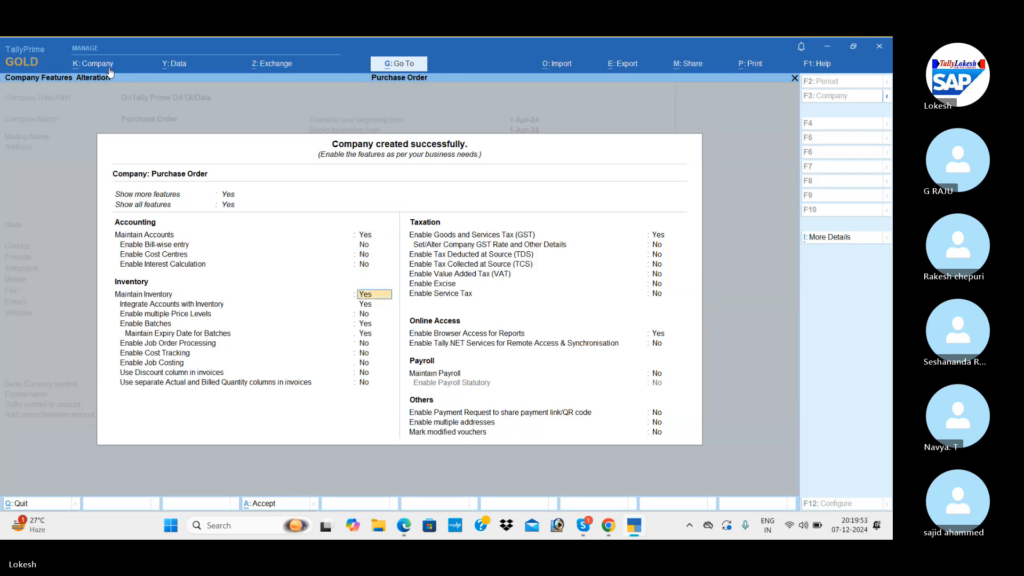
{"action": "key", "text": "Return"}
{"action": "key", "text": "Return"}
{"action": "key", "text": "Return"}
{"action": "type", "text": "n"}
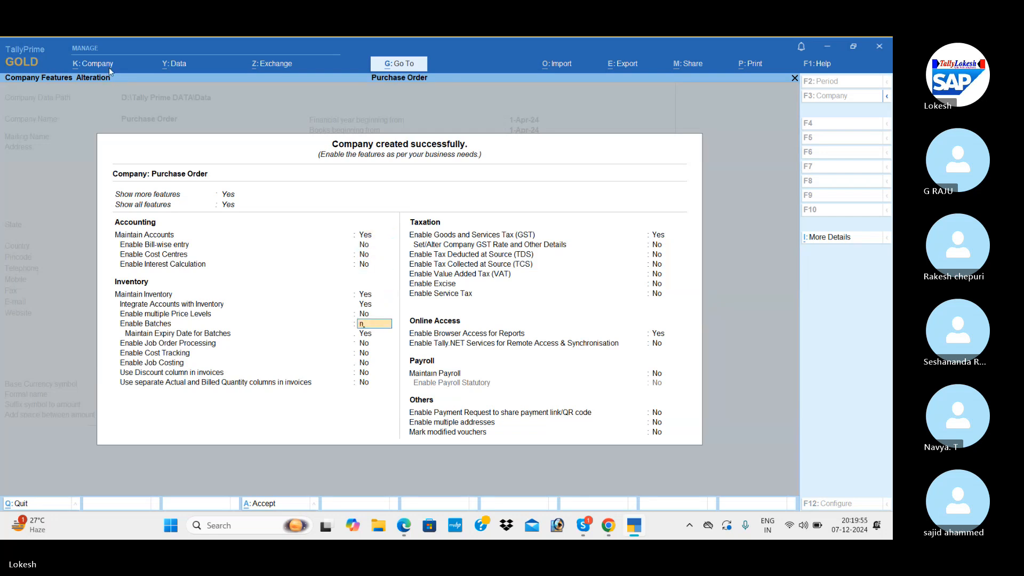
{"action": "key", "text": "Return"}
- Keep GST enabled, accept the Regular GST registration for Andhra Pradesh, and save the company features
{"action": "key", "text": "Return"}
{"action": "key", "text": "Return"}
{"action": "key", "text": "Return"}
{"action": "key", "text": "Return"}
{"action": "key", "text": "Return"}
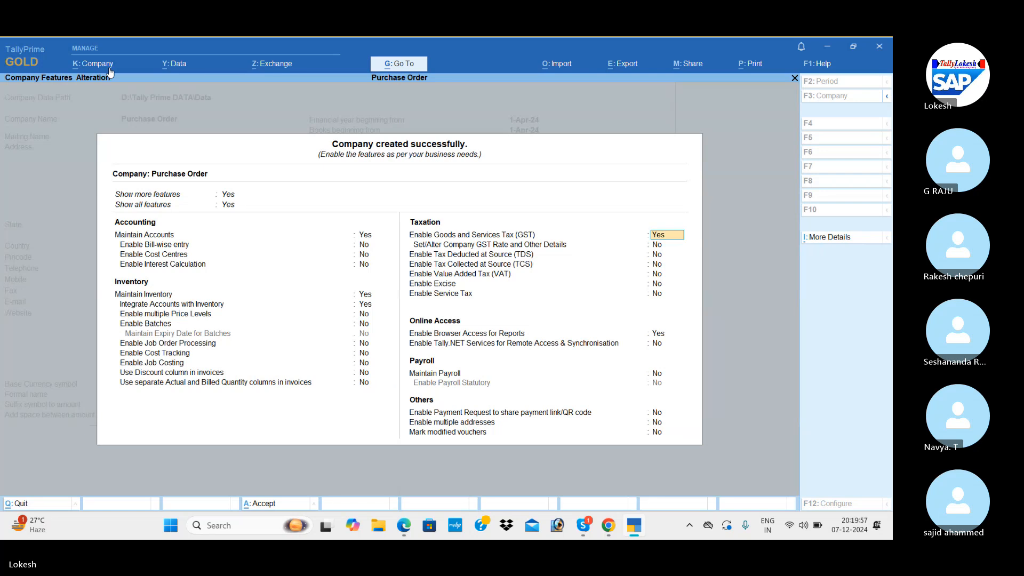
{"action": "key", "text": "Return"}
{"action": "key", "text": "Return"}
{"action": "key", "text": "Return"}
{"action": "key", "text": "Return"}
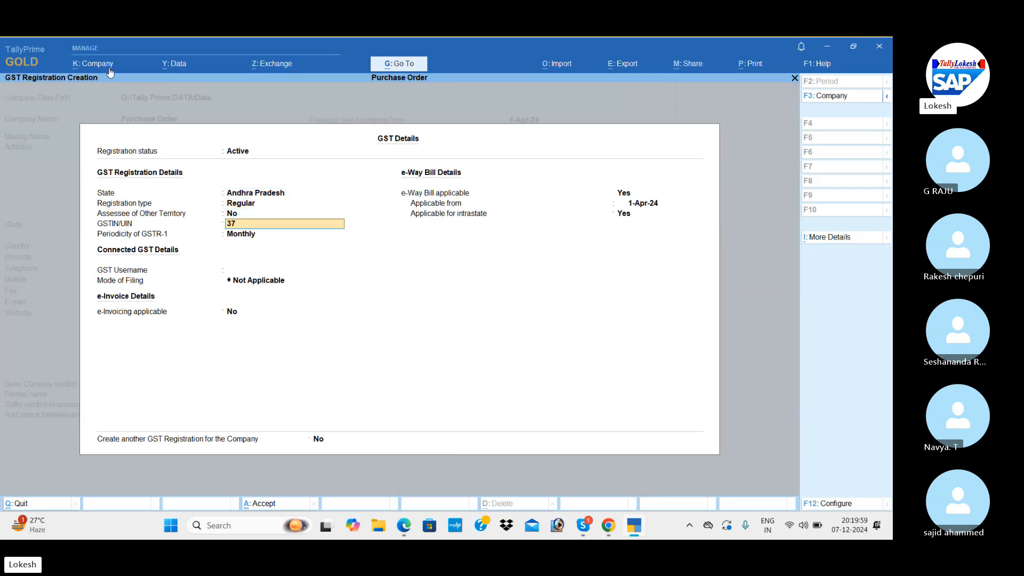
{"action": "key", "text": "Return"}
{"action": "key", "text": "ctrl+a"}
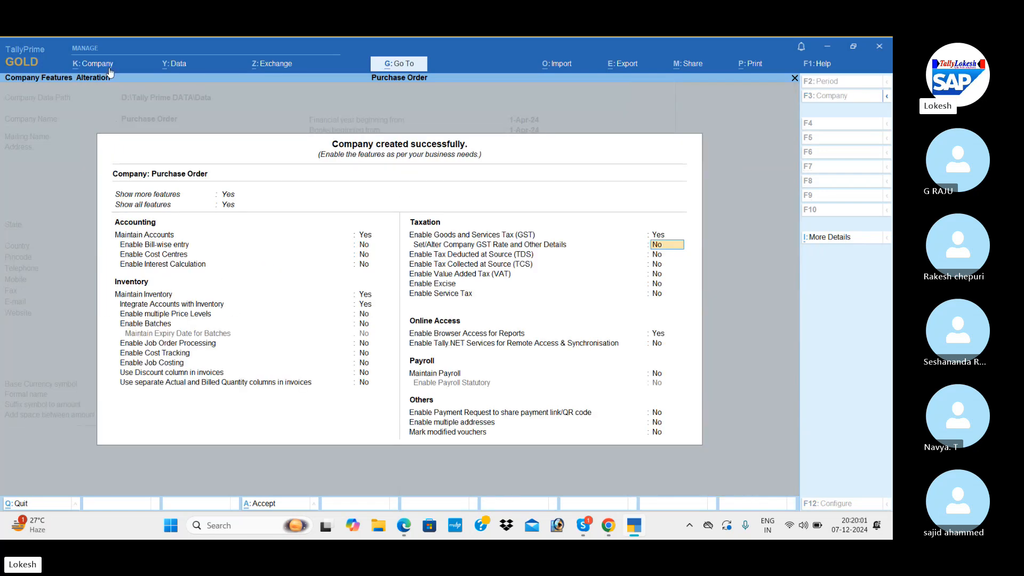
{"action": "key", "text": "ctrl+a"}
- Open voucher entry for the Purchase Order company and show the inactive voucher types
{"action": "key", "text": "Down"}
{"action": "key", "text": "Down"}
{"action": "key", "text": "Down"}
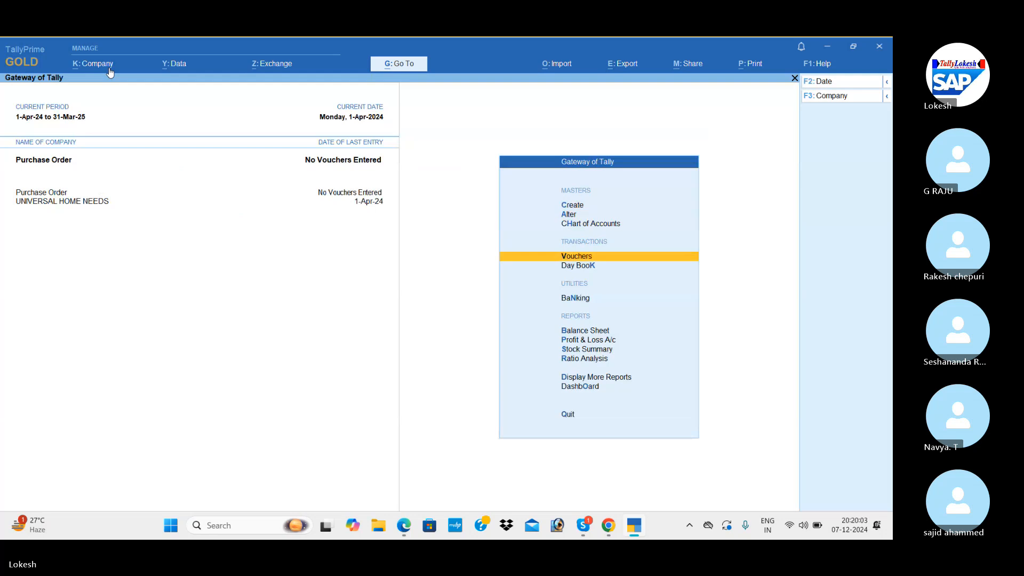
{"action": "key", "text": "Return"}
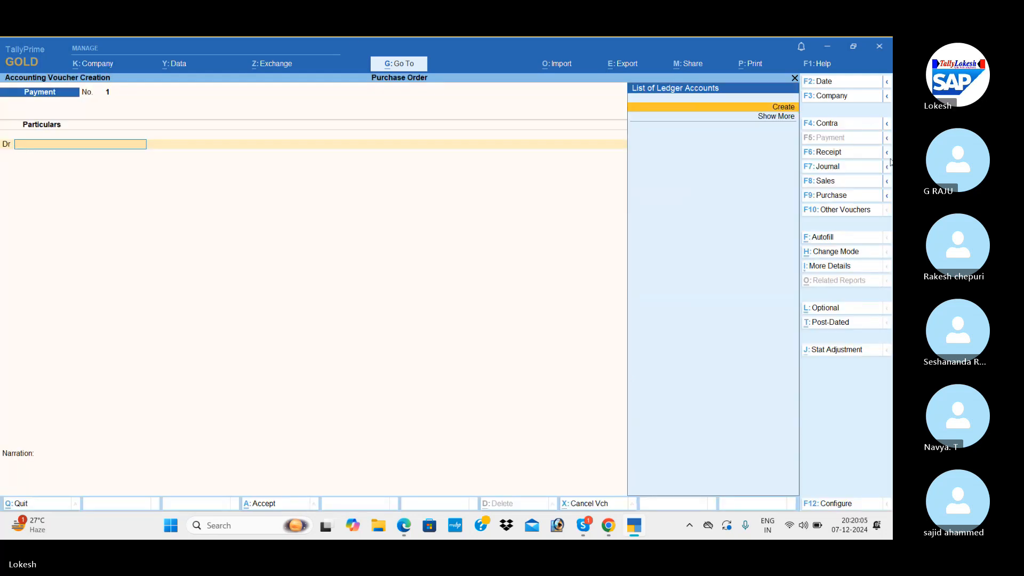
{"action": "left_click", "coordinate": [839, 211]}
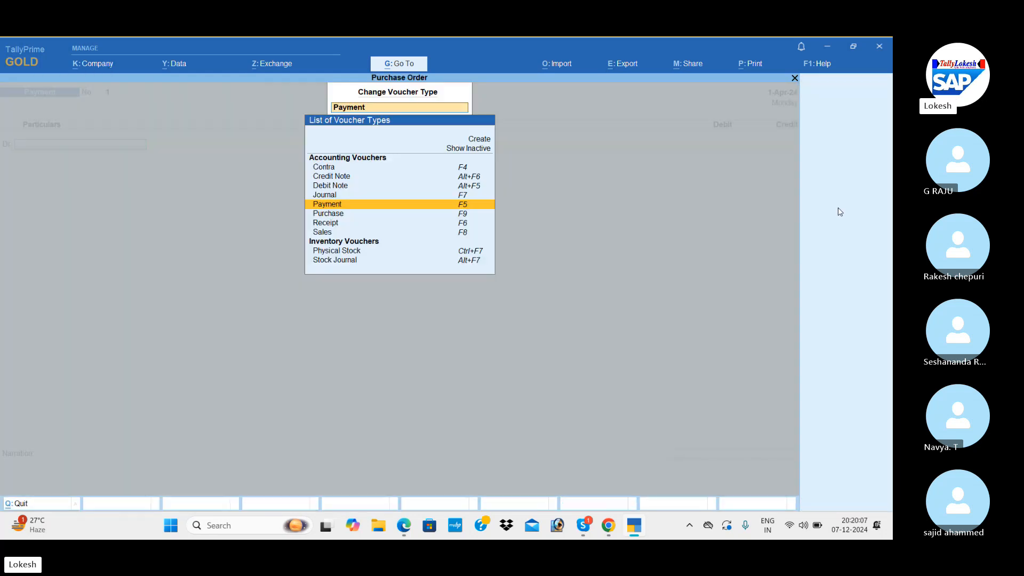
{"action": "key", "text": "Up"}
{"action": "key", "text": "Up"}
{"action": "key", "text": "Up"}
{"action": "key", "text": "Up"}
{"action": "key", "text": "Up"}
{"action": "key", "text": "Return"}
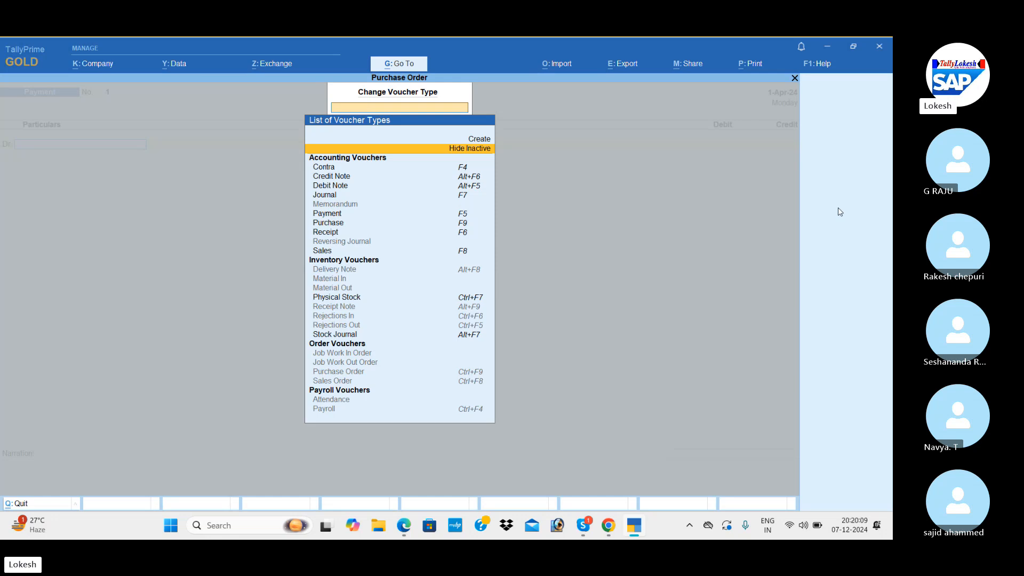
- Activate the Purchase Order voucher type and open a new purchase order voucher
{"action": "key", "text": "Down"}
{"action": "key", "text": "Down"}
{"action": "key", "text": "Down"}
{"action": "key", "text": "Down"}
{"action": "key", "text": "Down"}
{"action": "key", "text": "Down"}
{"action": "key", "text": "Down"}
{"action": "key", "text": "Down"}
{"action": "key", "text": "Down"}
{"action": "key", "text": "Down"}
{"action": "key", "text": "Down"}
{"action": "key", "text": "Down"}
{"action": "key", "text": "Down"}
{"action": "key", "text": "Down"}
{"action": "key", "text": "Down"}
{"action": "key", "text": "Down"}
{"action": "key", "text": "Down"}
{"action": "key", "text": "Down"}
{"action": "key", "text": "Down"}
{"action": "key", "text": "Down"}
{"action": "key", "text": "Down"}
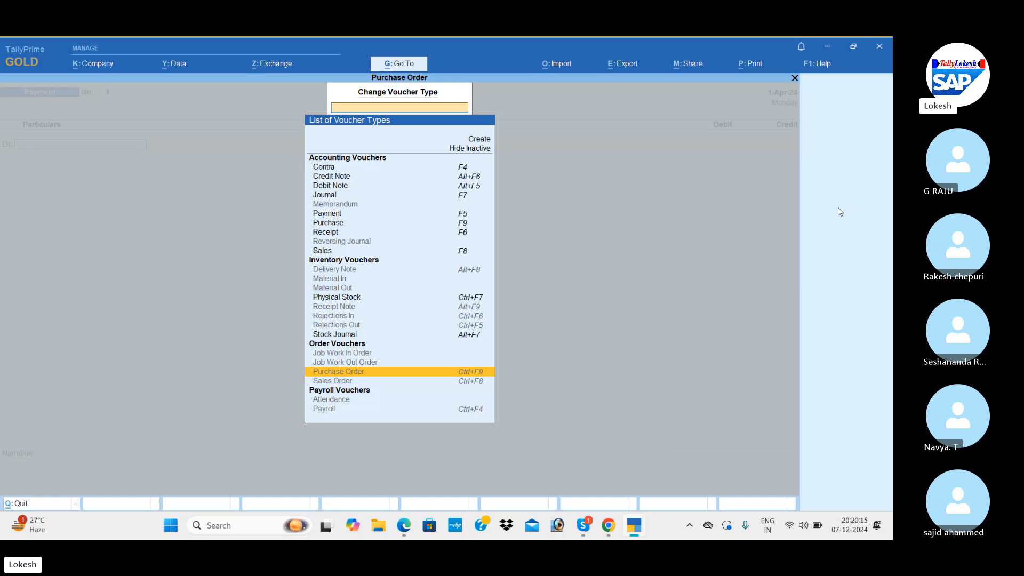
{"action": "key", "text": "Return"}
{"action": "key", "text": "y"}
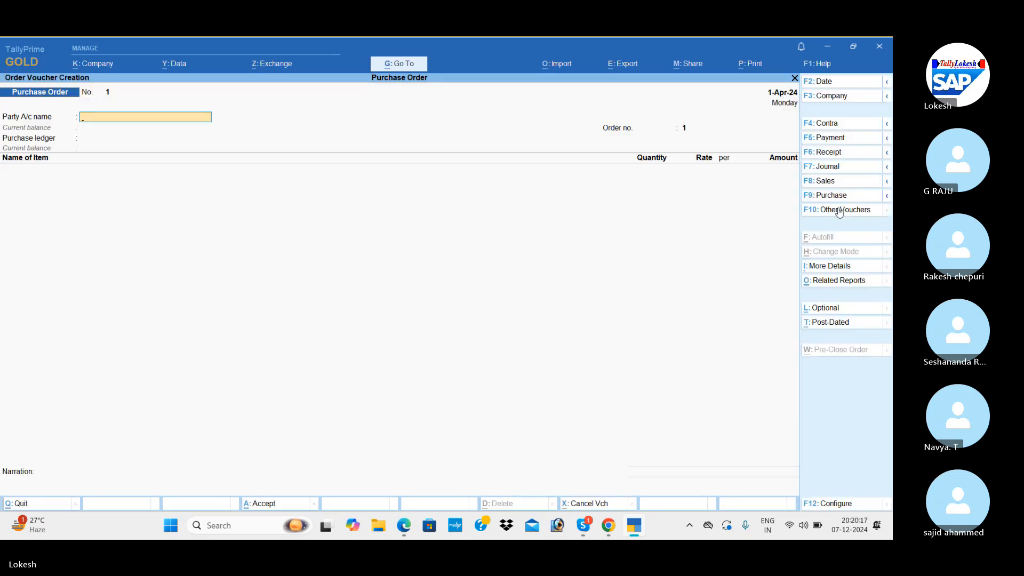
- Start a party ledger named Sunshine Computers under Sundry Creditors, keeping Andhra Pradesh, India and no bank details
{"action": "key", "text": "alt+c"}
{"action": "key", "text": "alt+Tab"}
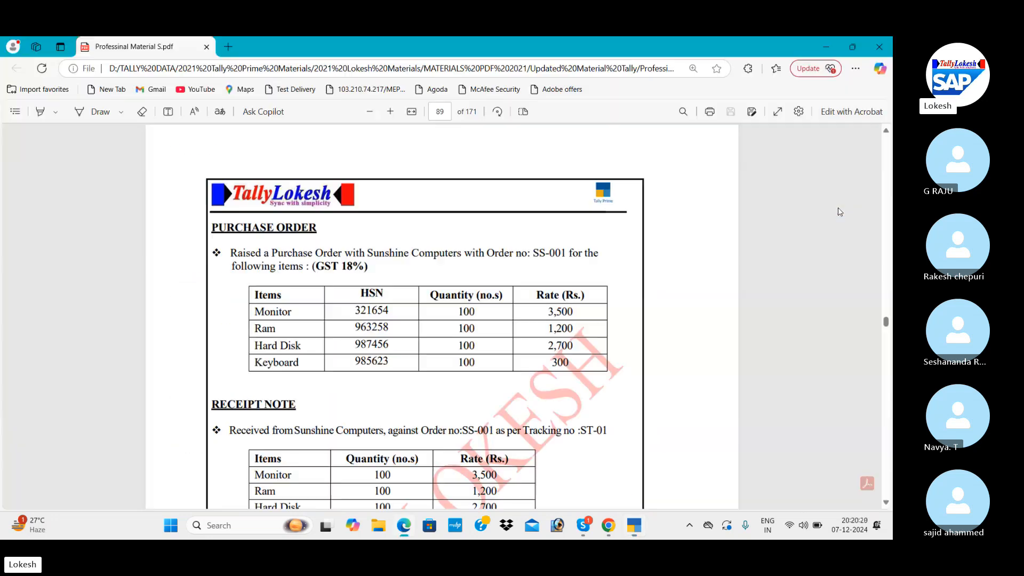
{"action": "key", "text": "alt+Tab"}
{"action": "type", "text": "Sun"}
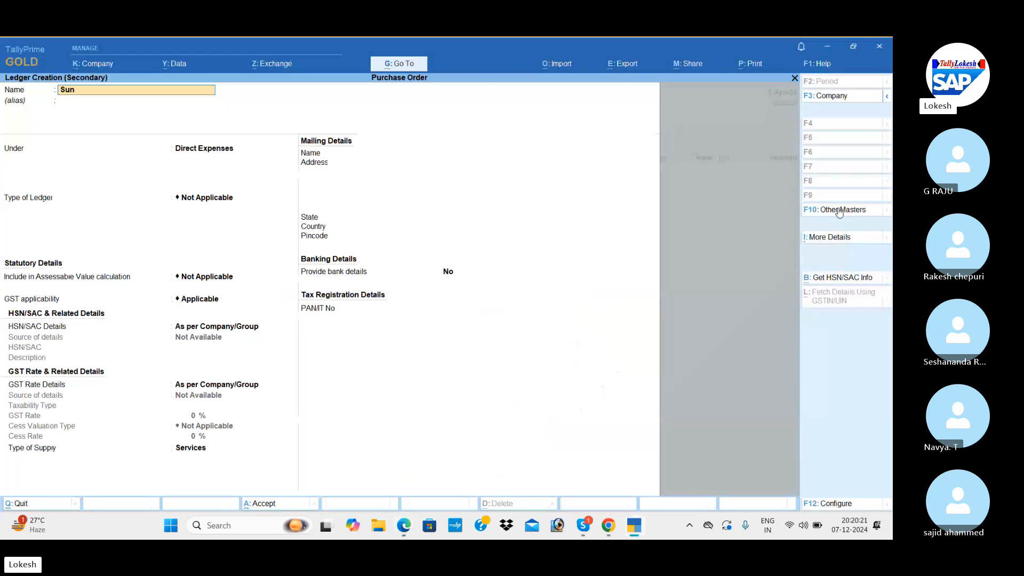
{"action": "type", "text": "shine Computers"}
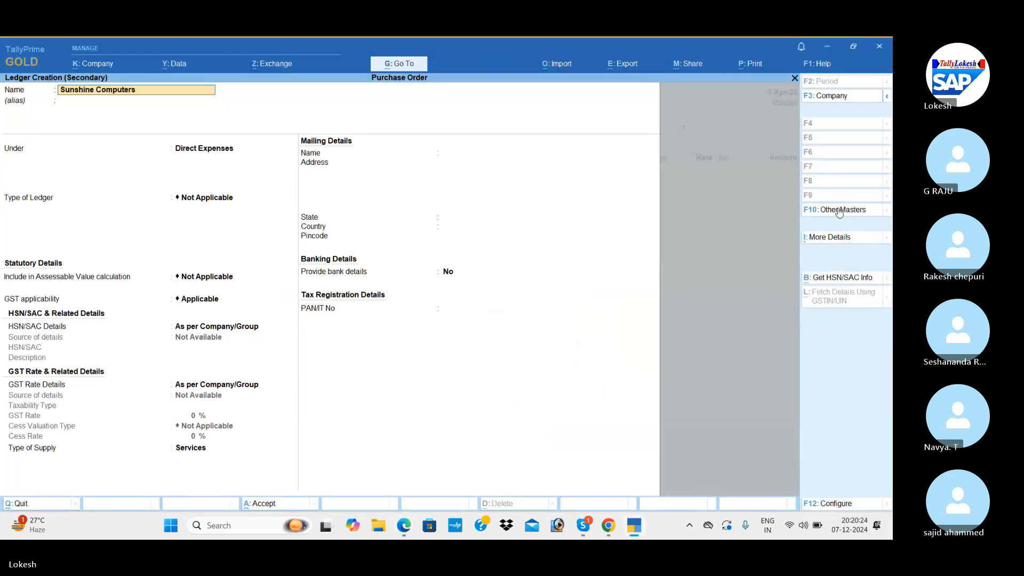
{"action": "key", "text": "Return"}
{"action": "type", "text": "Sun"}
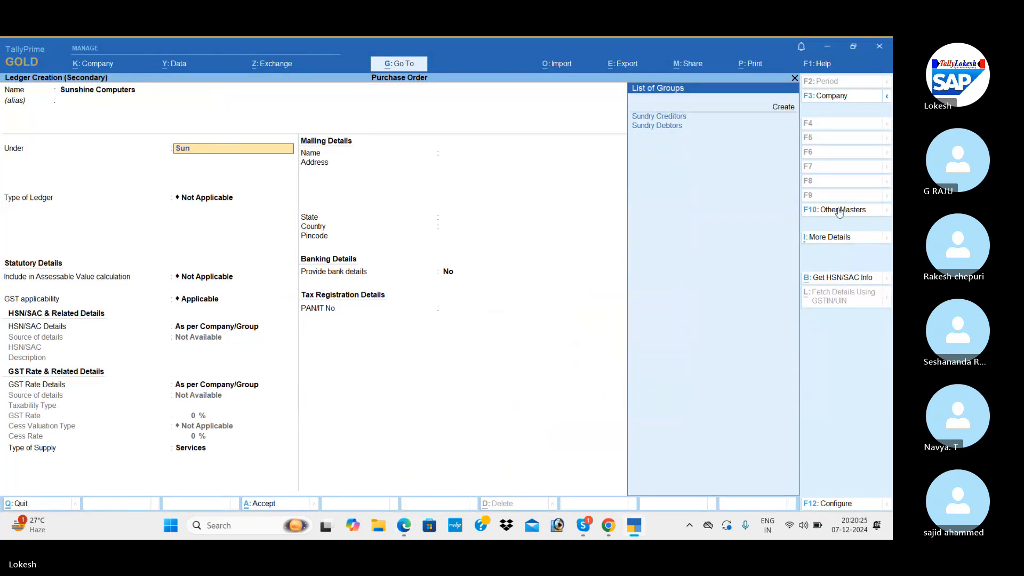
{"action": "key", "text": "Return"}
{"action": "key", "text": "Return"}
{"action": "key", "text": "Return"}
{"action": "key", "text": "Return"}
{"action": "key", "text": "Return"}
{"action": "key", "text": "Return"}
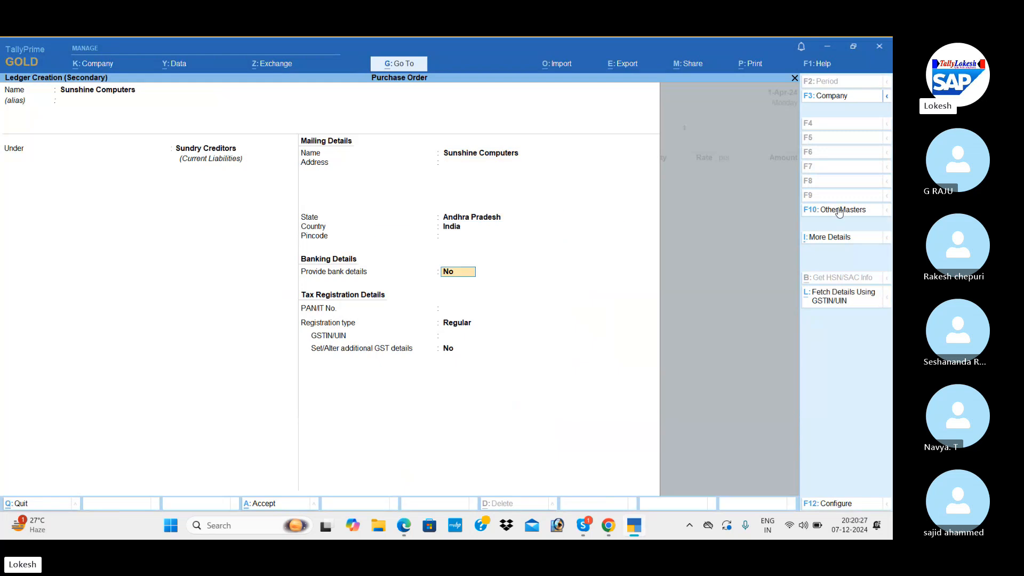
{"action": "key", "text": "Return"}
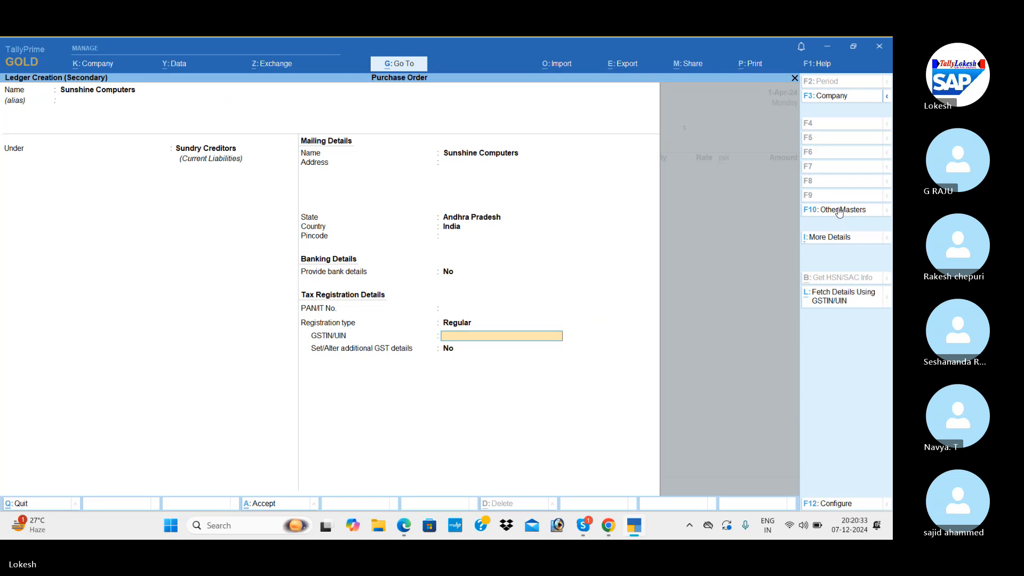
- Enter state code 37 as the ledger's GSTIN, save the ledger, and accept the order's party details
{"action": "type", "text": "37"}
{"action": "key", "text": "Return"}
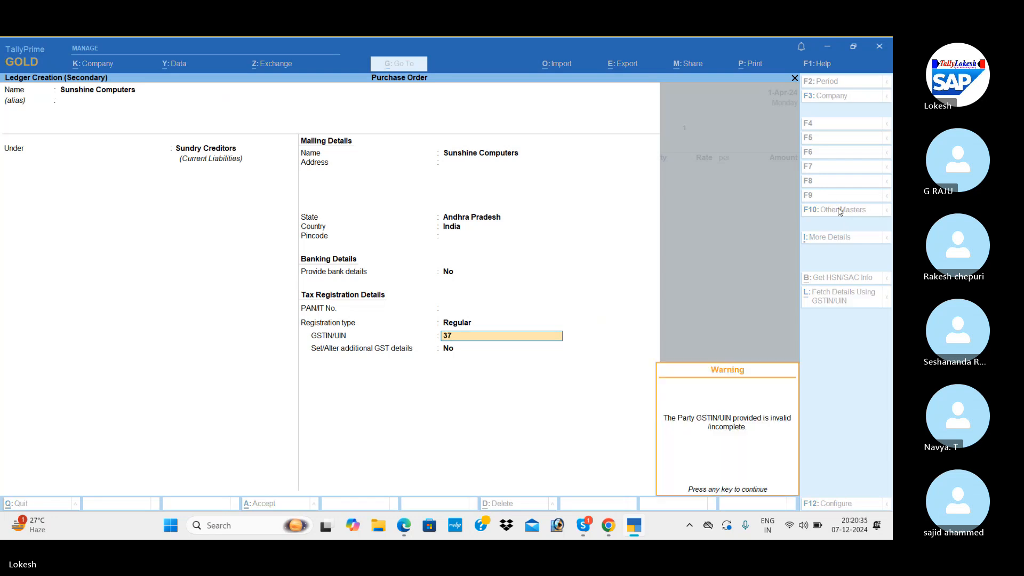
{"action": "key", "text": "Return"}
{"action": "key", "text": "Return"}
{"action": "key", "text": "ctrl+a"}
{"action": "key", "text": "ctrl+a"}
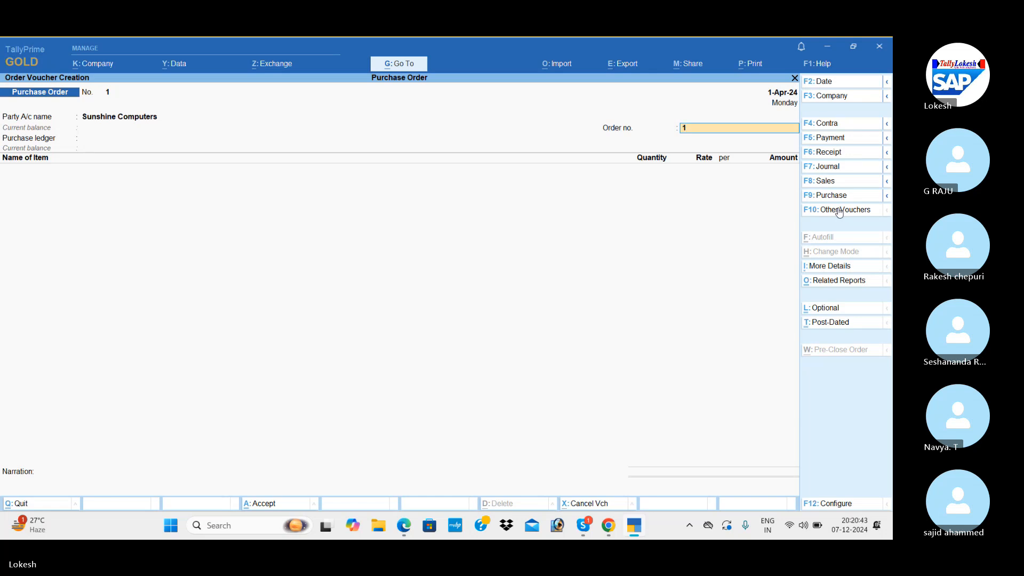
- Check the order number in the PDF's Purchase Order exercise and return to the voucher in TallyPrime
{"action": "key", "text": "alt+Tab"}
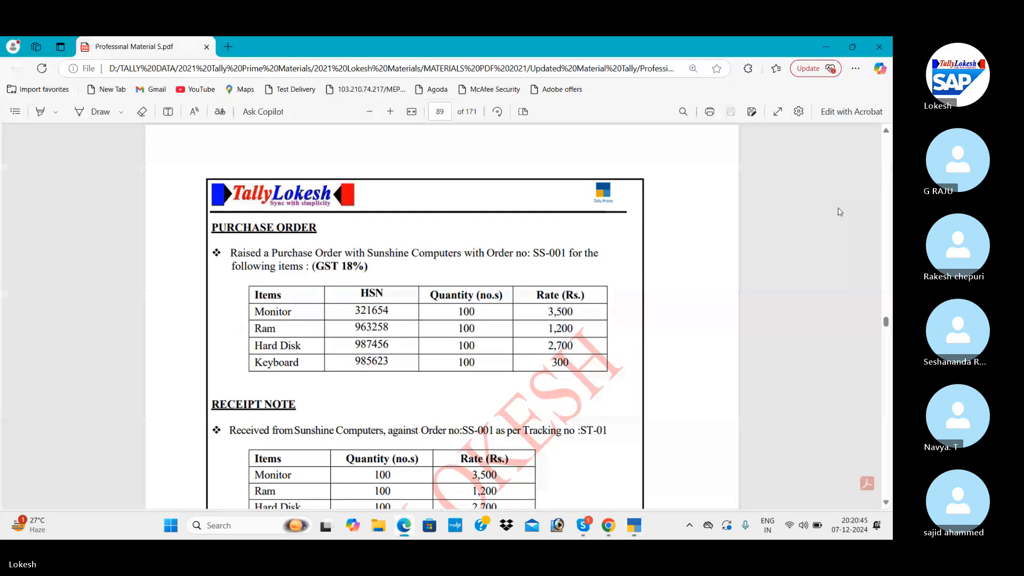
{"action": "key", "text": "alt+Tab"}
{"action": "key", "text": "Tab"}
{"action": "key", "text": "Tab"}
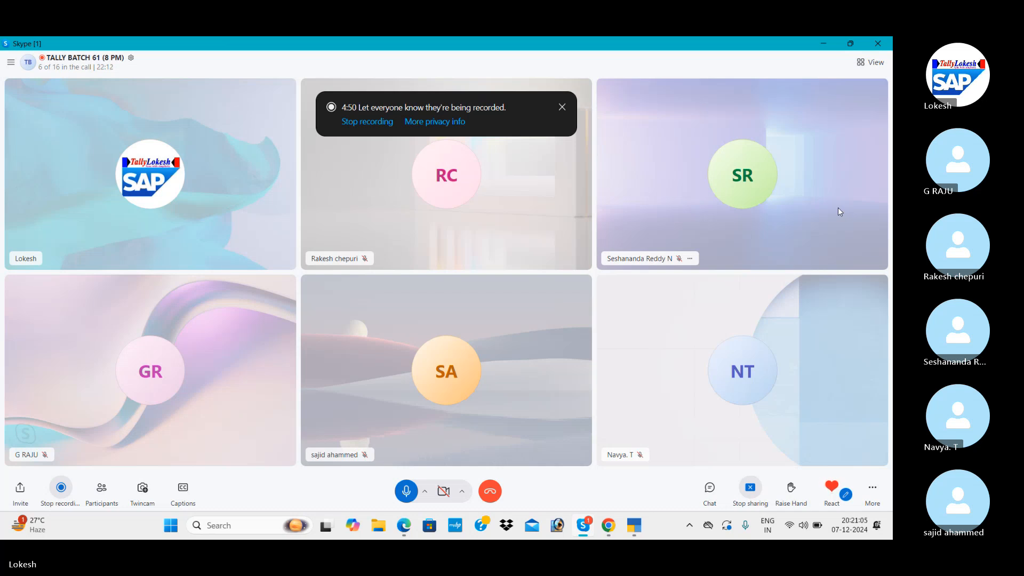
{"action": "key", "text": "alt+Tab"}
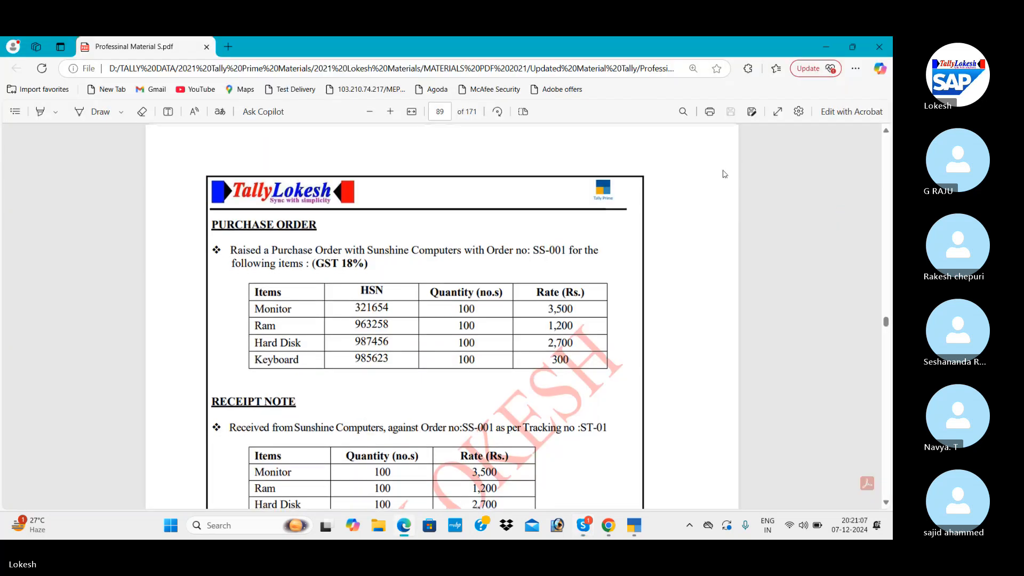
{"action": "key", "text": "alt+Tab"}
{"action": "key", "text": "Tab"}
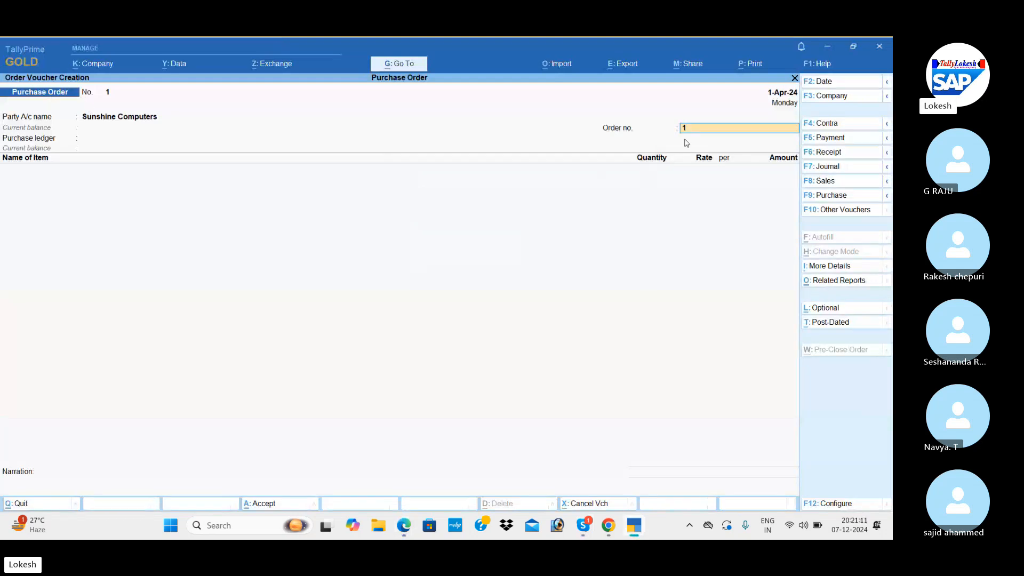
{"action": "type", "text": "ss"}
{"action": "key", "text": "BackSpace"}
{"action": "key", "text": "BackSpace"}
{"action": "key", "text": "BackSpace"}
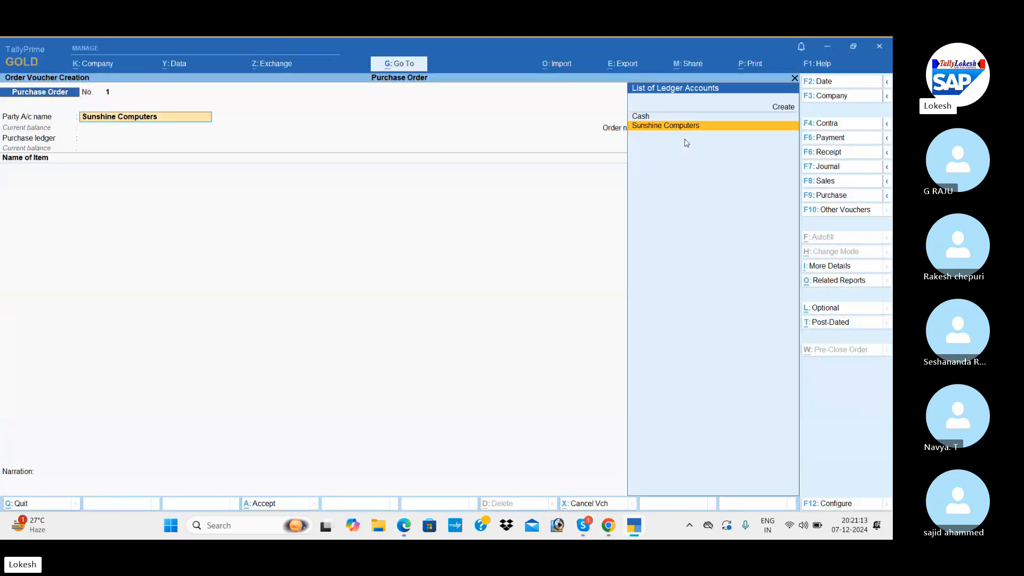
{"action": "type", "text": "SS"}
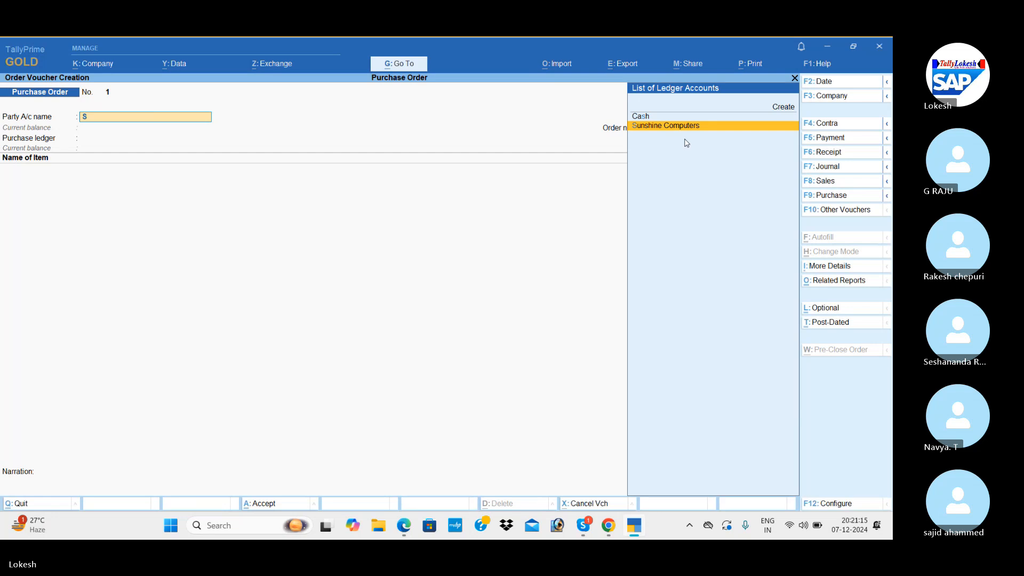
{"action": "key", "text": "Return"}
{"action": "key", "text": "Return"}
{"action": "key", "text": "Return"}
{"action": "key", "text": "Return"}
{"action": "key", "text": "Return"}
{"action": "key", "text": "Return"}
{"action": "key", "text": "Return"}
{"action": "key", "text": "Return"}
{"action": "key", "text": "Return"}
{"action": "key", "text": "Return"}
{"action": "key", "text": "Return"}
{"action": "key", "text": "Return"}
{"action": "key", "text": "Return"}
{"action": "key", "text": "Return"}
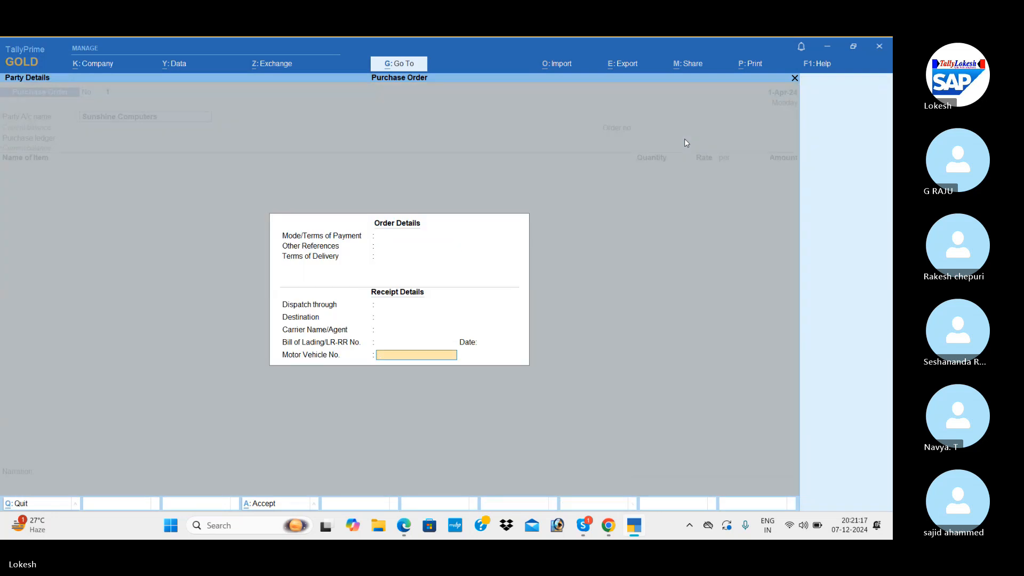
{"action": "key", "text": "Return"}
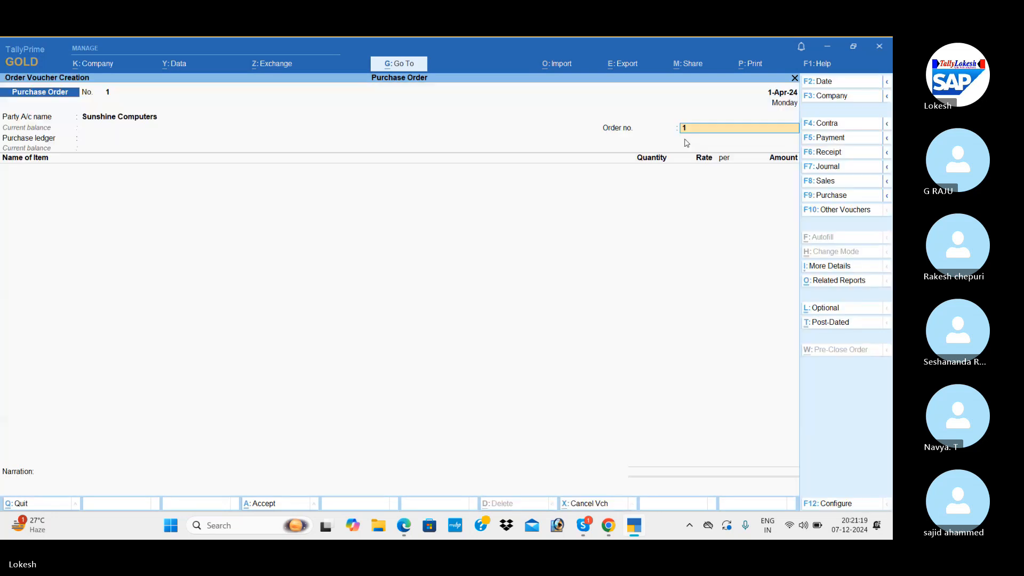
- Replace the voucher's default order number with the one given in the exercise
{"action": "type", "text": "1"}
{"action": "type", "text": "S-001"}
{"action": "key", "text": "Return"}
- Start a purchase ledger named Purchase under Purchase Accounts, leaving the ledger type and assessable value inclusion as Not Applicable
{"action": "key", "text": "alt+c"}
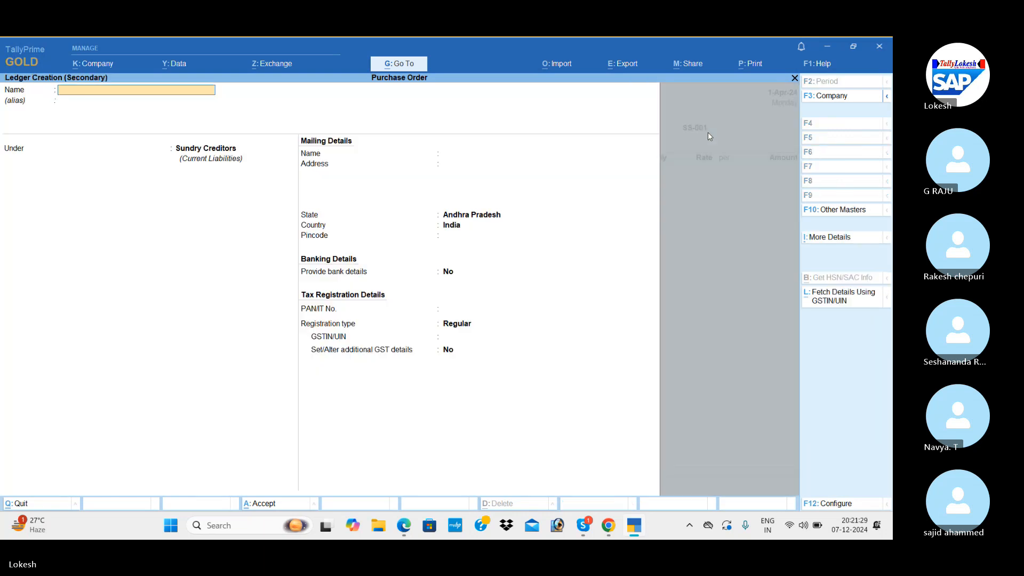
{"action": "type", "text": "Purcha"}
{"action": "key", "text": "Return"}
{"action": "key", "text": "Return"}
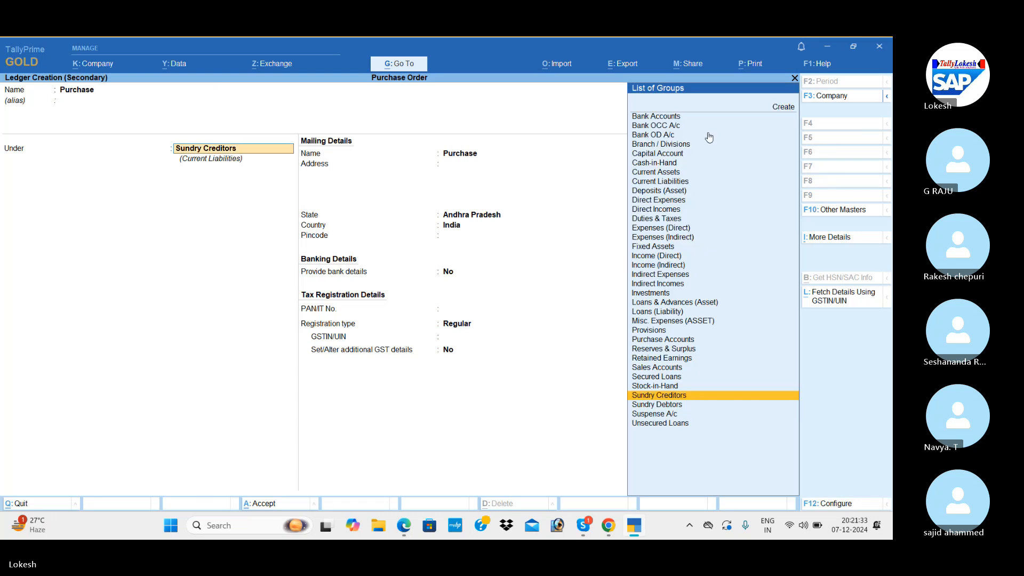
{"action": "type", "text": "Pu"}
{"action": "key", "text": "Return"}
{"action": "key", "text": "Return"}
{"action": "key", "text": "Return"}
{"action": "key", "text": "Return"}
{"action": "key", "text": "Return"}
{"action": "key", "text": "Return"}
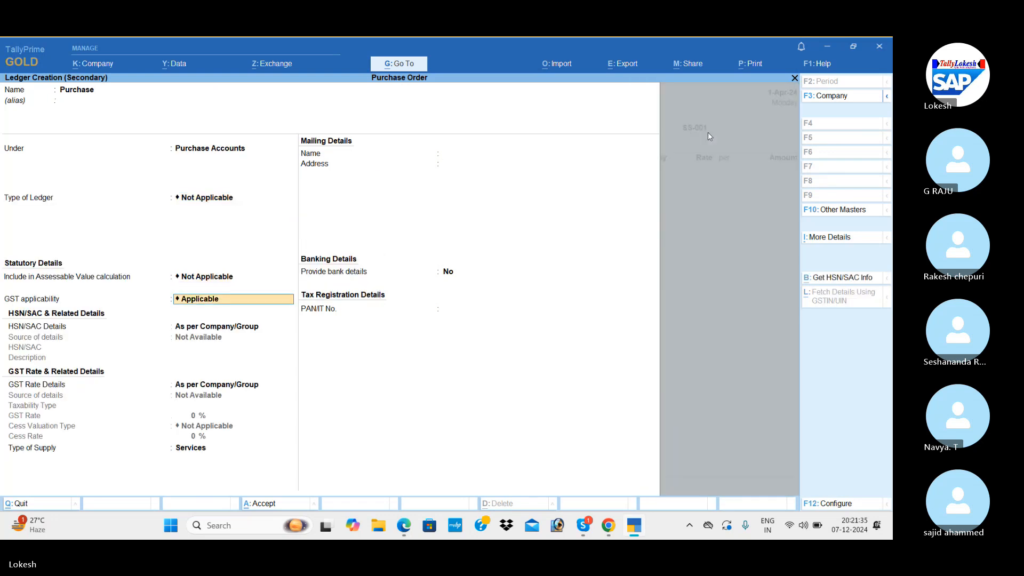
- Set the Purchase ledger's type of supply to Goods and save it as the order's purchase ledger
{"action": "key", "text": "Up"}
{"action": "key", "text": "Return"}
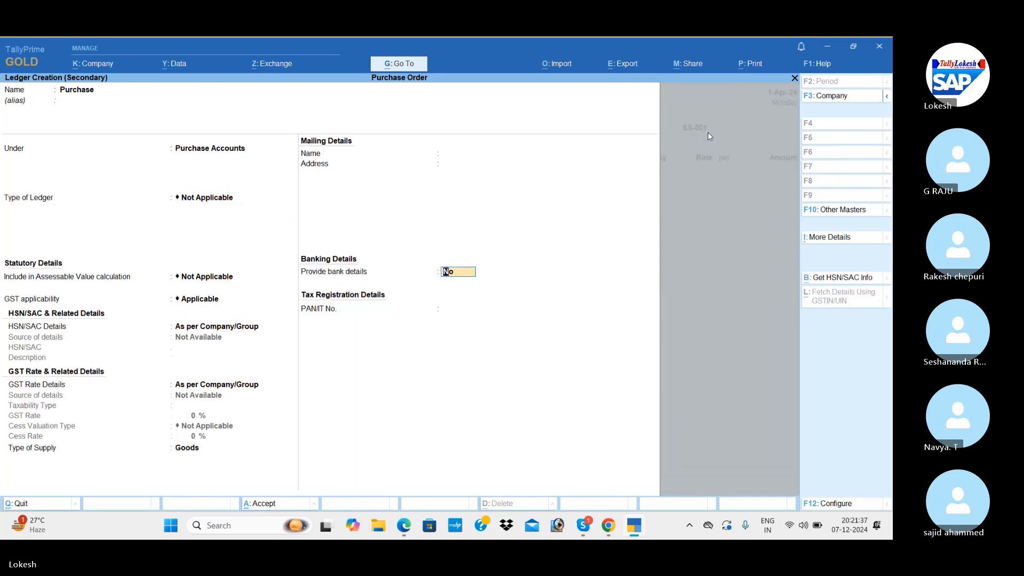
{"action": "key", "text": "Return"}
{"action": "key", "text": "Return"}
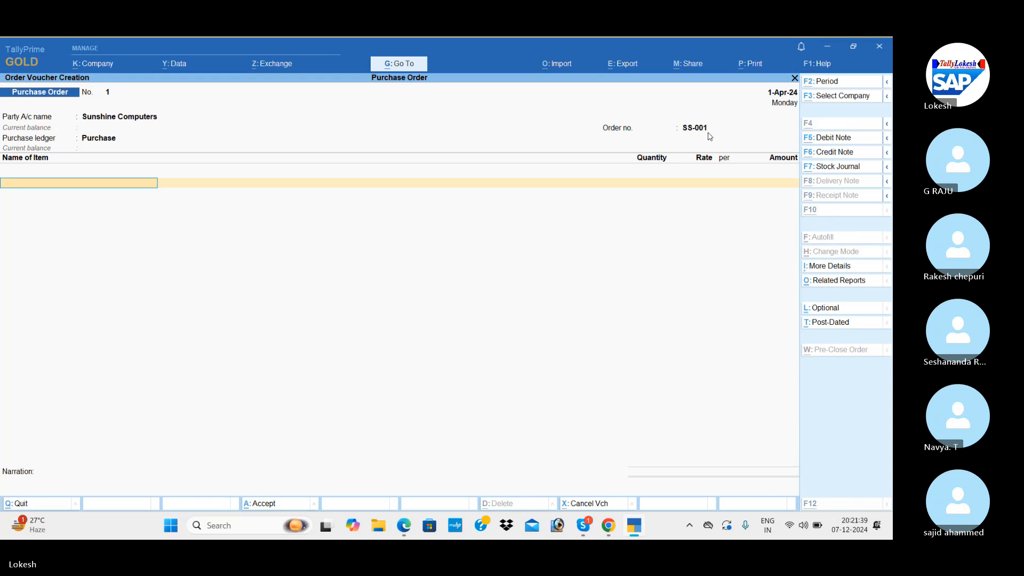
- Start a stock item named Monitor under Primary for the order's first line
{"action": "key", "text": "alt+c"}
{"action": "key", "text": "alt+Tab"}
{"action": "key", "text": "alt+Tab"}
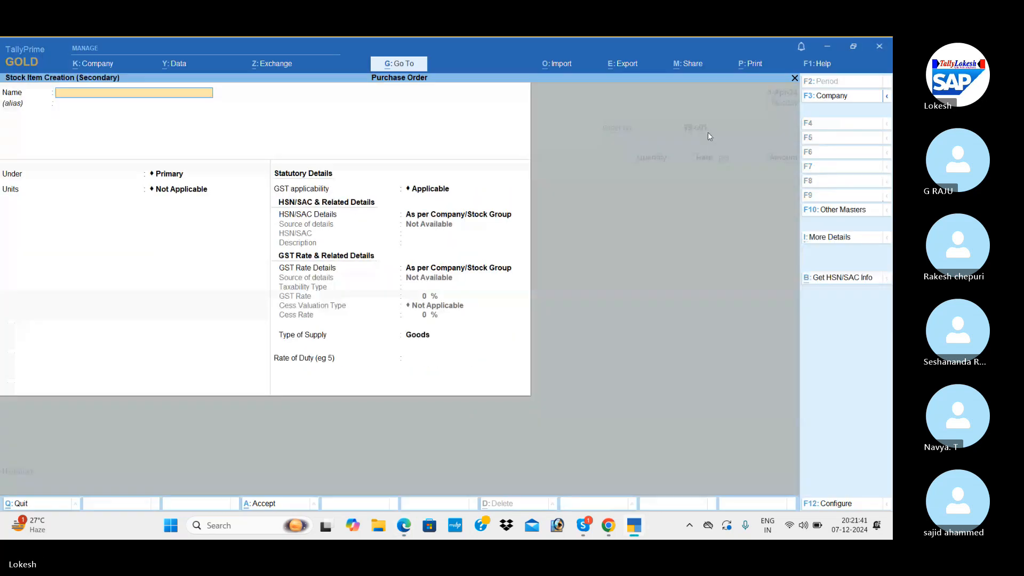
{"action": "type", "text": "Monitor"}
{"action": "key", "text": "Return"}
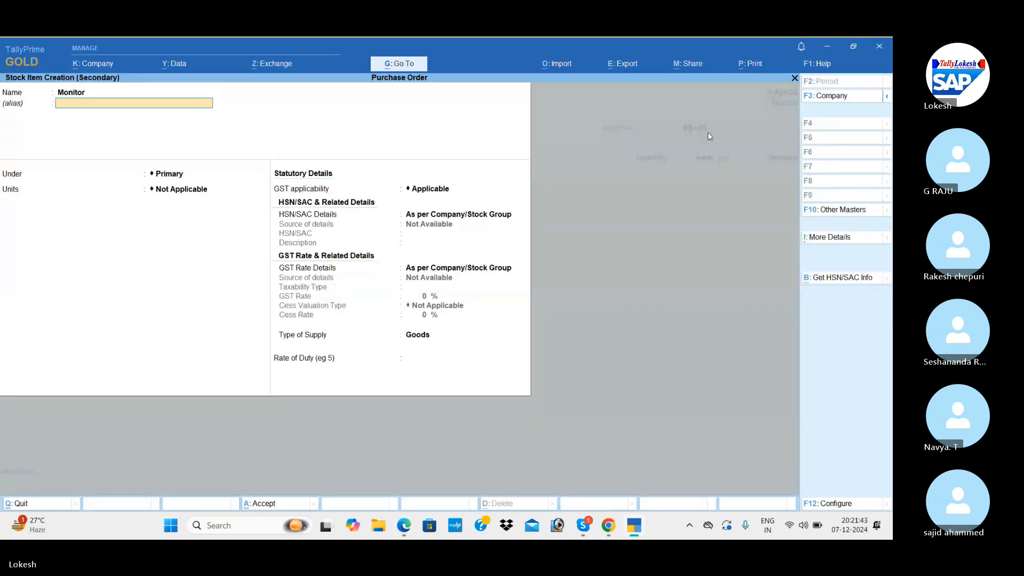
{"action": "key", "text": "Return"}
{"action": "key", "text": "Return"}
- Create a simple unit with symbol nos, quantity code NOS-NUMBERS and 0 decimal places, and assign it to Monitor
{"action": "key", "text": "alt+c"}
{"action": "type", "text": "n"}
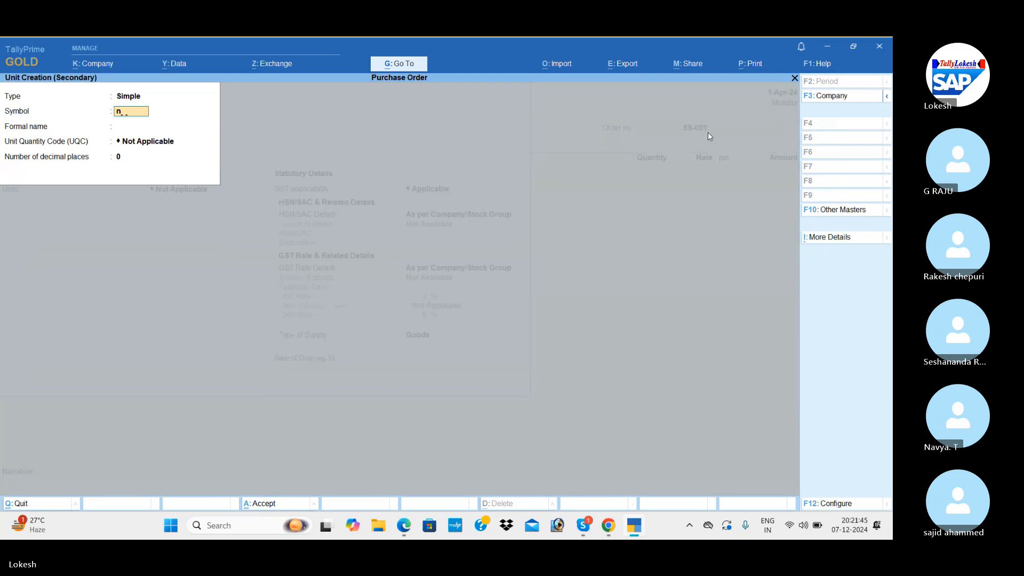
{"action": "type", "text": "os"}
{"action": "key", "text": "Return"}
{"action": "key", "text": "Return"}
{"action": "key", "text": "Return"}
{"action": "key", "text": "BackSpace"}
{"action": "type", "text": "n"}
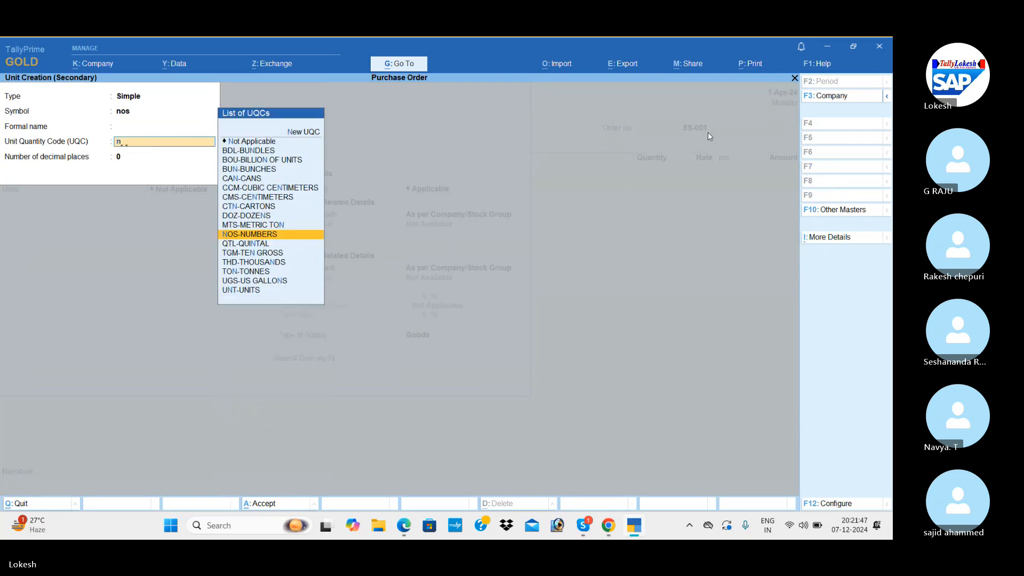
{"action": "type", "text": "o"}
{"action": "key", "text": "Return"}
{"action": "key", "text": "Return"}
{"action": "key", "text": "Return"}
- Specify HSN code 98547 for Monitor, keeping GST applicable and the description blank
{"action": "key", "text": "Return"}
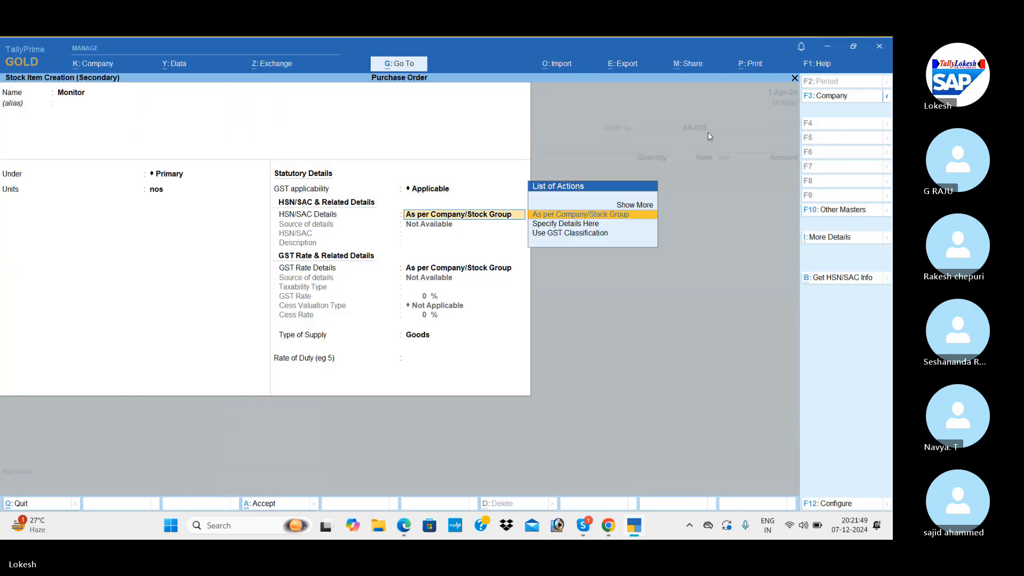
{"action": "key", "text": "Down"}
{"action": "key", "text": "Return"}
{"action": "type", "text": "98547"}
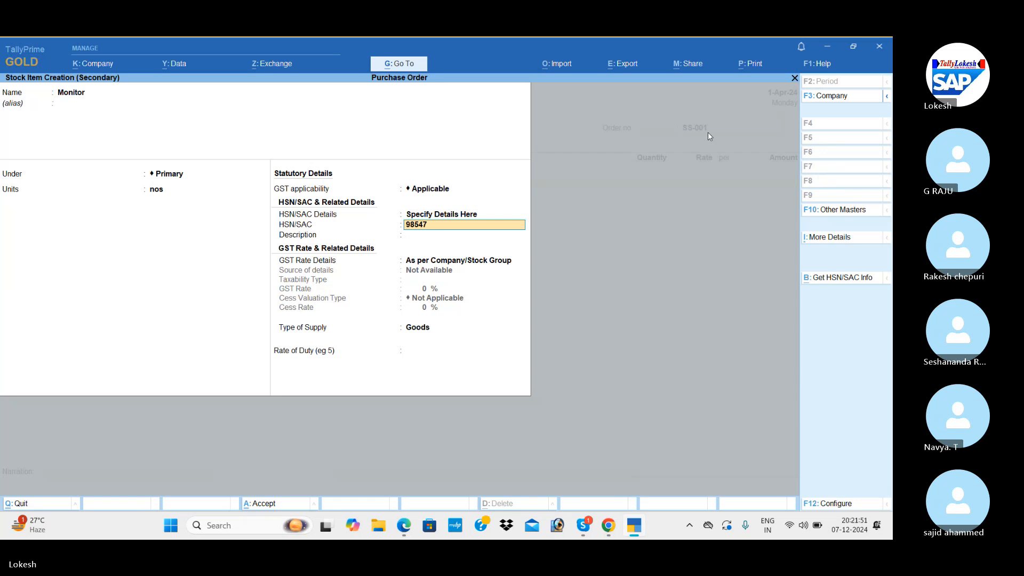
{"action": "key", "text": "Return"}
{"action": "key", "text": "Return"}
- Specify Monitor as taxable at a GST rate of 18%, keep the supply type Goods, and save the item
{"action": "key", "text": "Down"}
{"action": "key", "text": "Return"}
{"action": "key", "text": "Return"}
{"action": "type", "text": "18"}
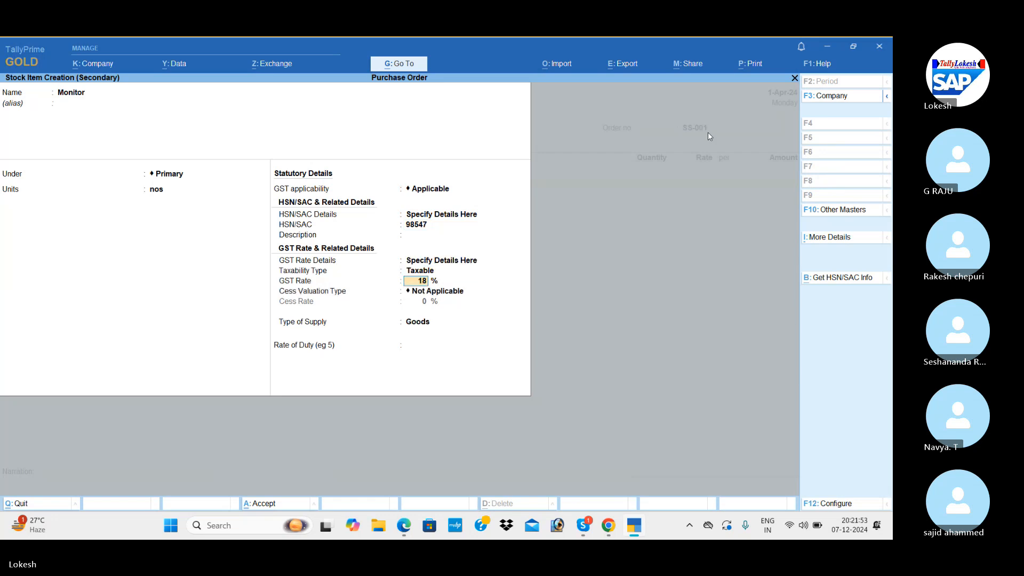
{"action": "key", "text": "Return"}
{"action": "key", "text": "Return"}
{"action": "key", "text": "Return"}
{"action": "key", "text": "Return"}
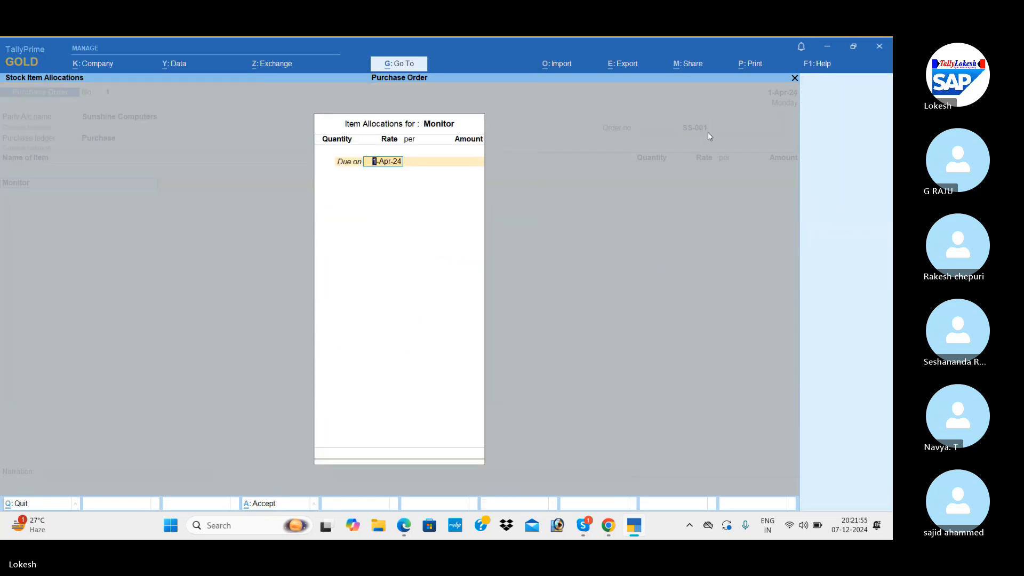
- Allocate 100 nos of Monitor at a rate of 3,500 with due date 1-Apr-24 on the order
{"action": "key", "text": "Return"}
{"action": "type", "text": "100"}
{"action": "key", "text": "Return"}
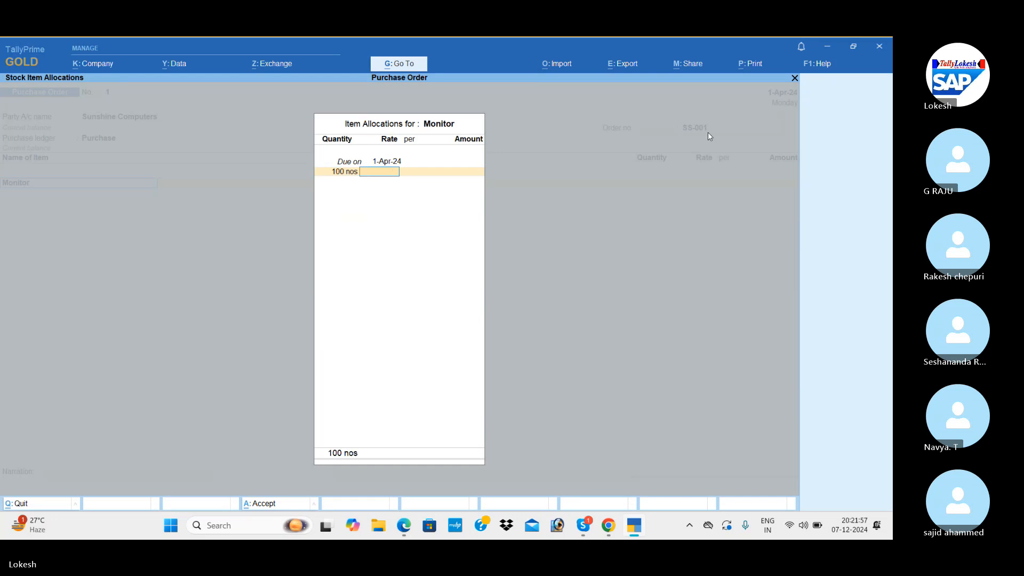
{"action": "key", "text": "alt+Tab"}
{"action": "key", "text": "alt+Tab"}
{"action": "type", "text": "3500"}
{"action": "key", "text": "Return"}
{"action": "key", "text": "Return"}
{"action": "key", "text": "Return"}
{"action": "key", "text": "Return"}
{"action": "key", "text": "Return"}
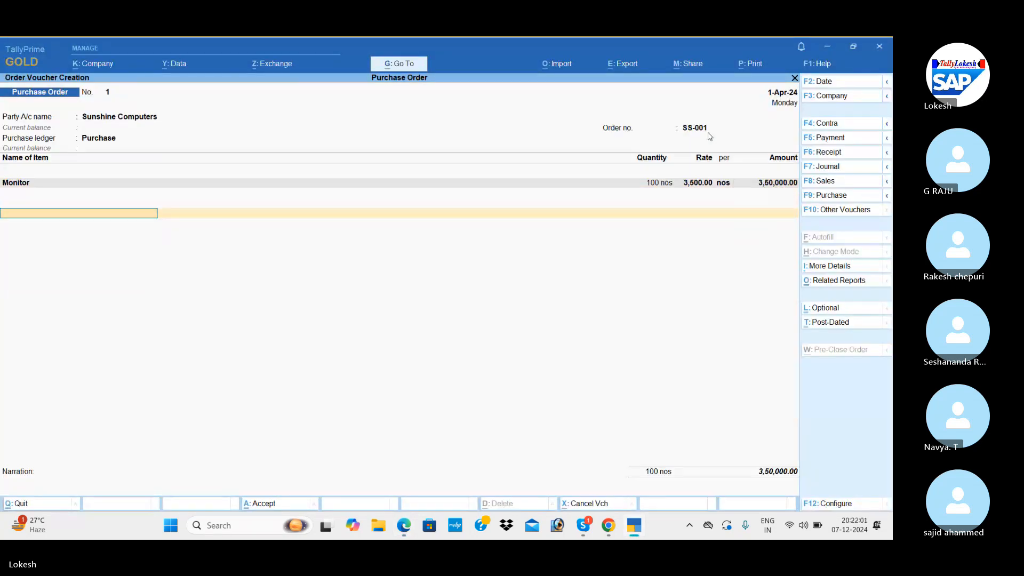
- Start a stock item named Ram under Primary with nos as its unit for the order's second line
{"action": "key", "text": "BackSpace"}
{"action": "key", "text": "Return"}
{"action": "key", "text": "alt+c"}
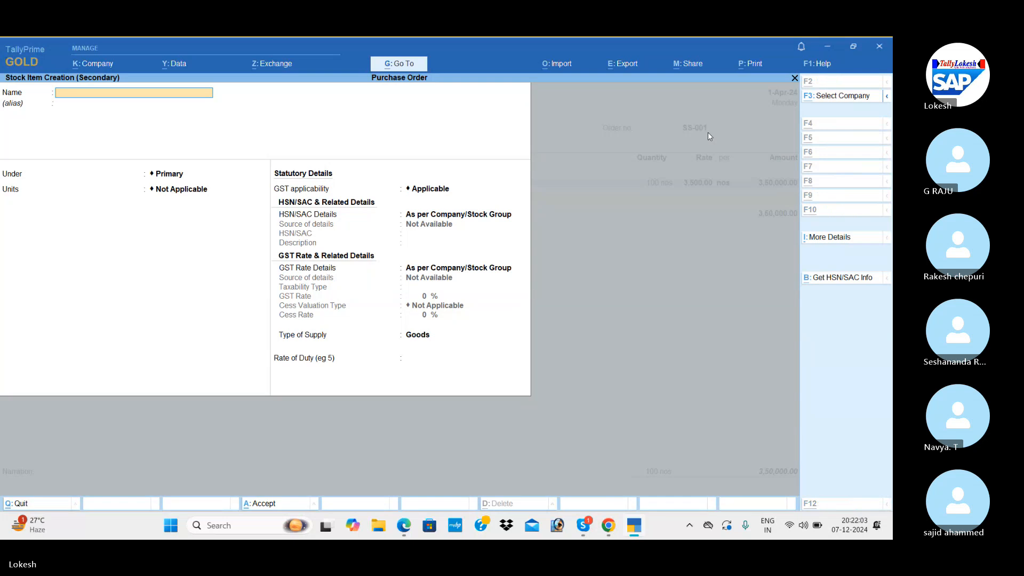
{"action": "key", "text": "alt+Tab"}
{"action": "key", "text": "alt+Tab"}
{"action": "type", "text": "Ra"}
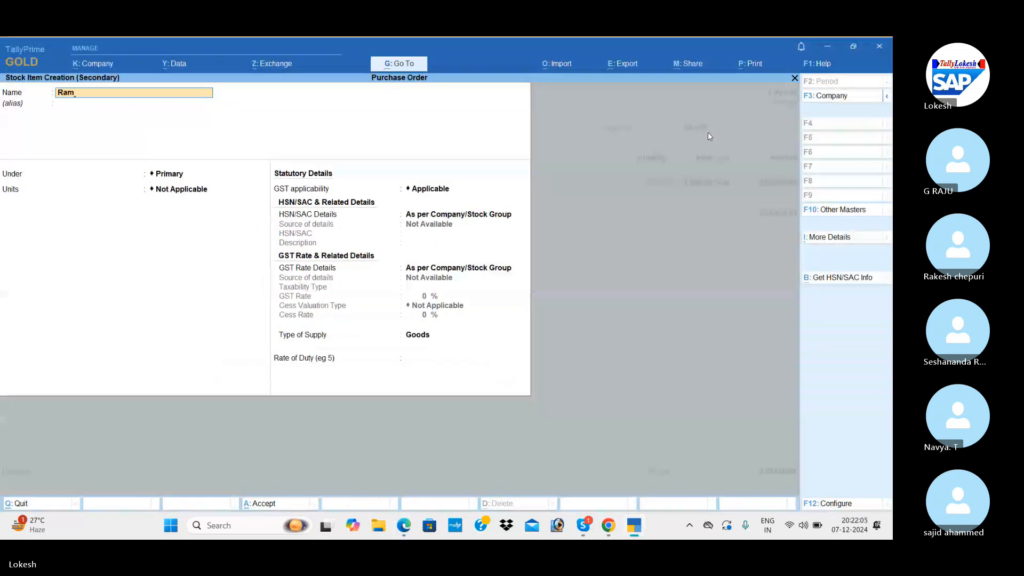
{"action": "key", "text": "Return"}
{"action": "key", "text": "Return"}
{"action": "key", "text": "Down"}
{"action": "key", "text": "Return"}
- Specify HSN code 985623 for Ram, keeping GST applicable and the description blank
{"action": "key", "text": "Return"}
{"action": "key", "text": "Down"}
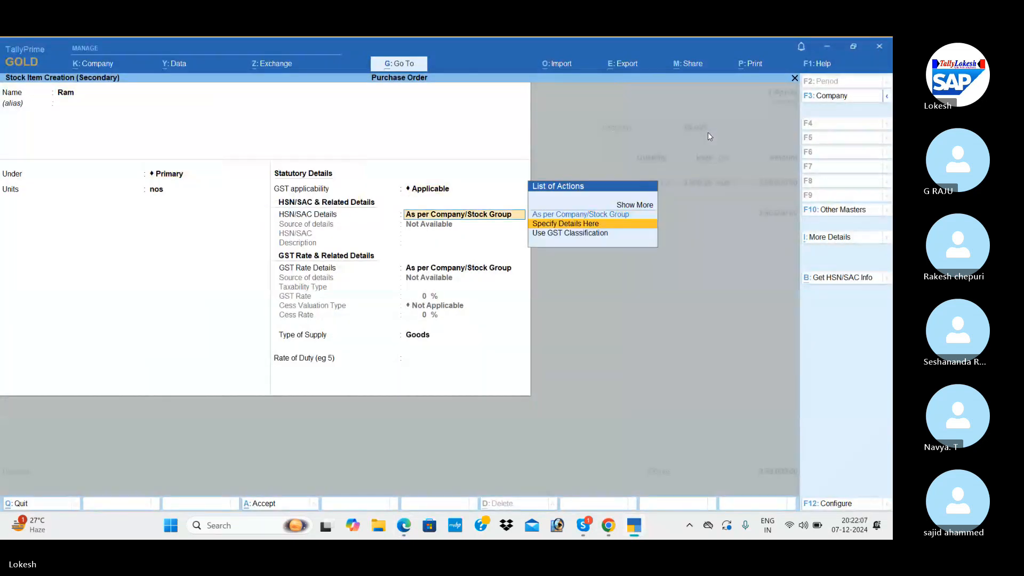
{"action": "key", "text": "Return"}
{"action": "type", "text": "985623"}
{"action": "key", "text": "Return"}
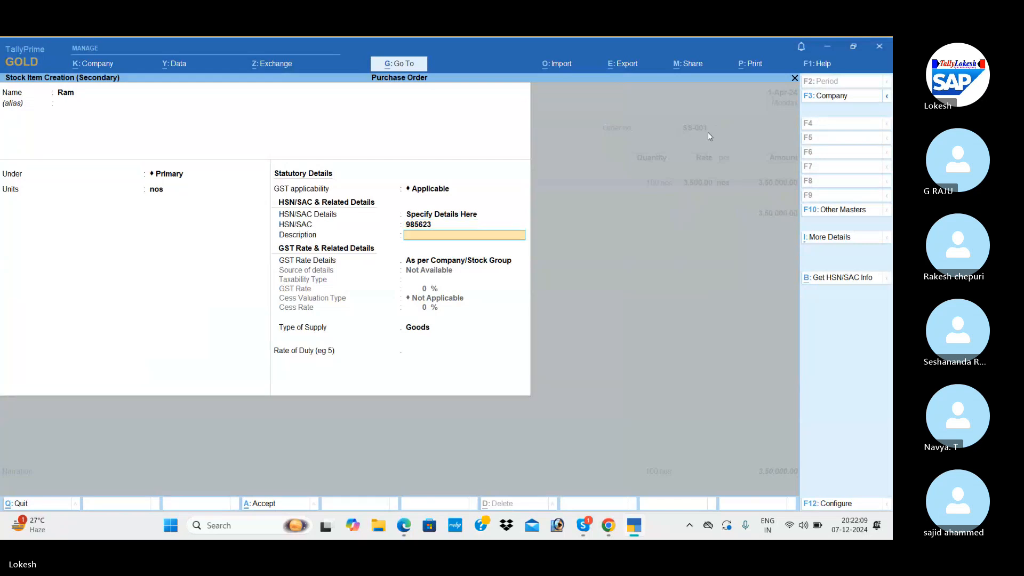
{"action": "key", "text": "Return"}
- Specify Ram as taxable at a GST rate of 18%, keep the supply type Goods, and save the item
{"action": "key", "text": "Down"}
{"action": "key", "text": "Return"}
{"action": "key", "text": "Return"}
{"action": "type", "text": "18"}
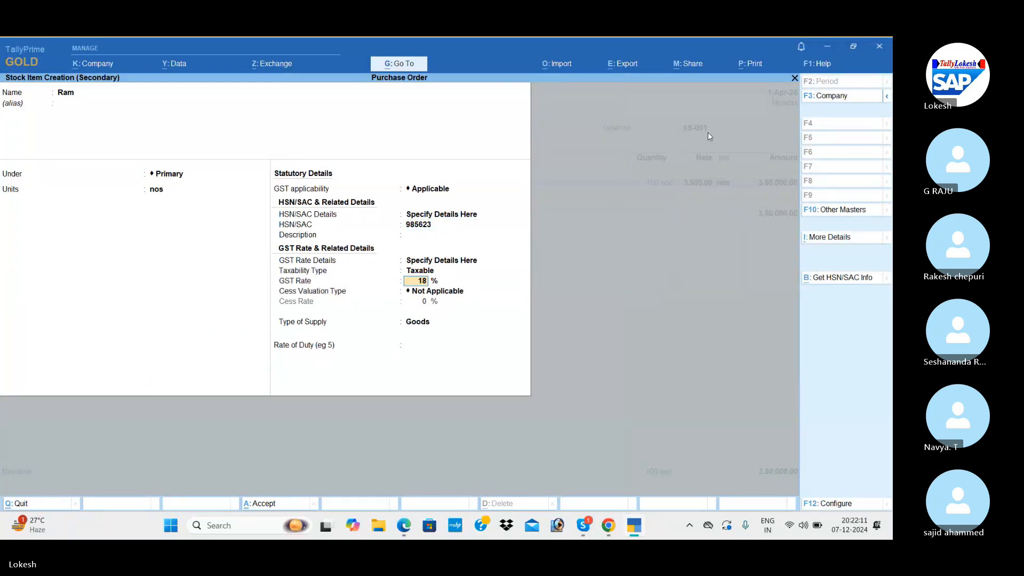
{"action": "key", "text": "Return"}
{"action": "key", "text": "Return"}
{"action": "key", "text": "Return"}
{"action": "key", "text": "Return"}
- Allocate 100 nos of Ram due 1-Apr-24 at the 1,200 rate given in the PDF exercise
{"action": "key", "text": "Return"}
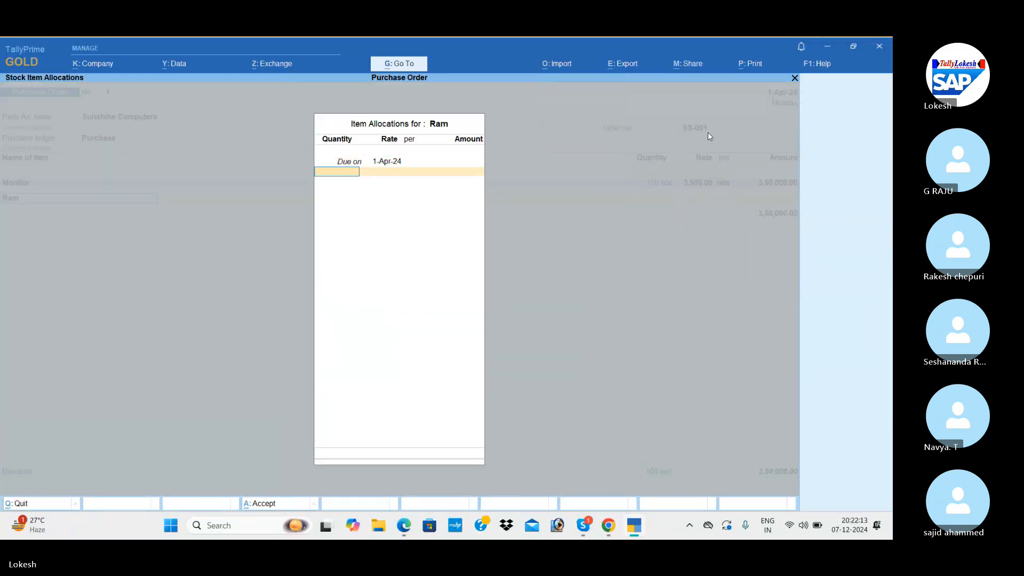
{"action": "type", "text": "100"}
{"action": "key", "text": "Return"}
{"action": "key", "text": "alt+Tab"}
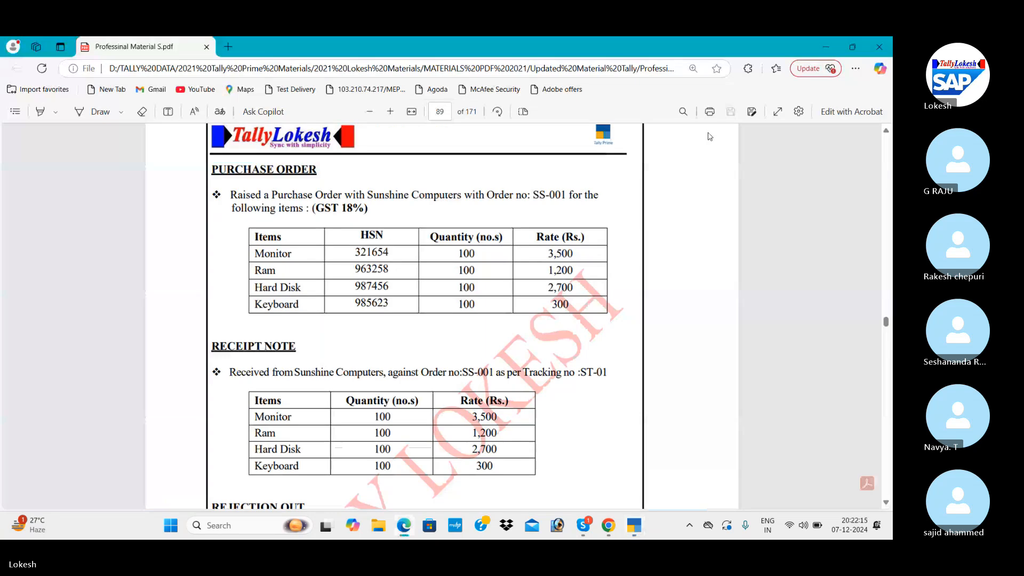
{"action": "key", "text": "alt+Tab"}
{"action": "type", "text": "1,200"}
{"action": "key", "text": "Return"}
{"action": "key", "text": "Return"}
{"action": "key", "text": "Return"}
{"action": "key", "text": "Return"}
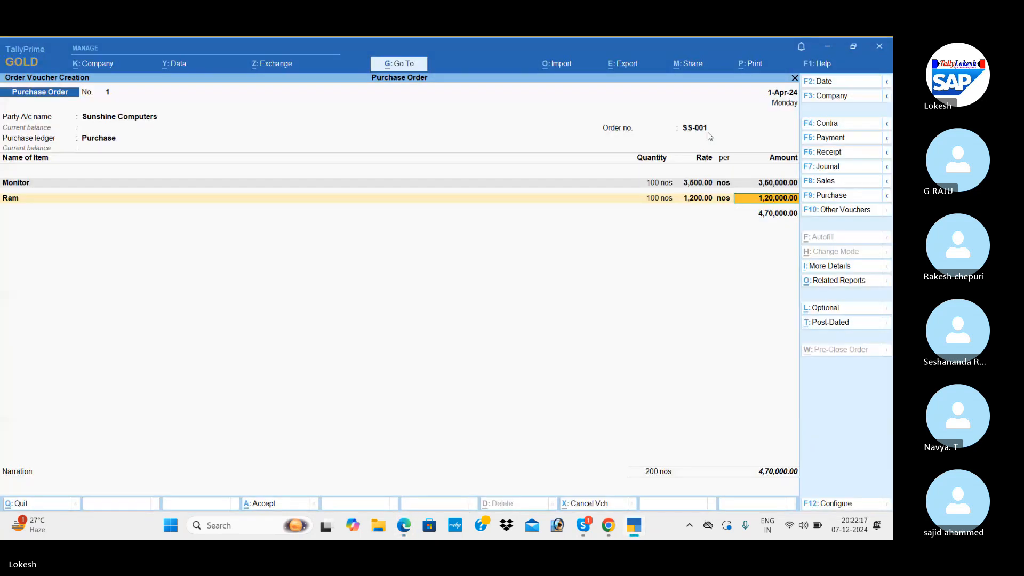
- Check the third item in the PDF and start a stock item named Hard Disk under Primary with unit nos
{"action": "key", "text": "alt+c"}
{"action": "key", "text": "alt+Tab"}
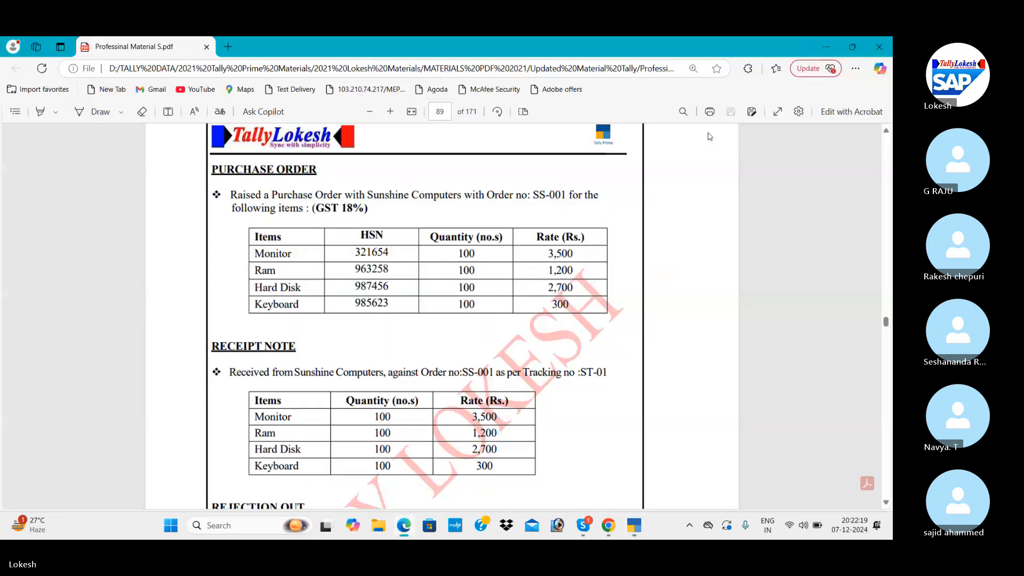
{"action": "key", "text": "alt+Tab"}
{"action": "type", "text": "Hard Disk"}
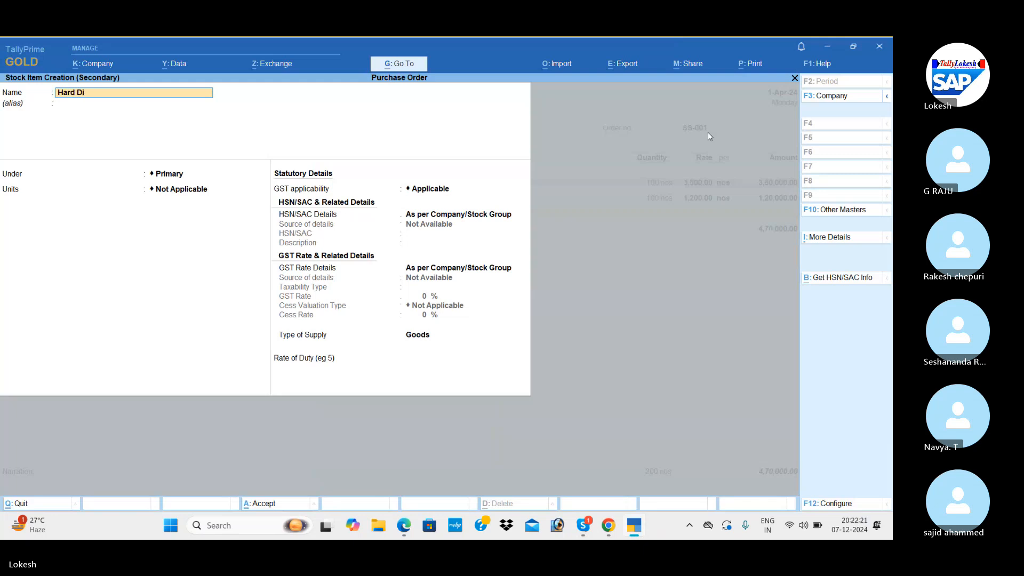
{"action": "key", "text": "Return"}
{"action": "key", "text": "Return"}
{"action": "key", "text": "Down"}
{"action": "key", "text": "Return"}
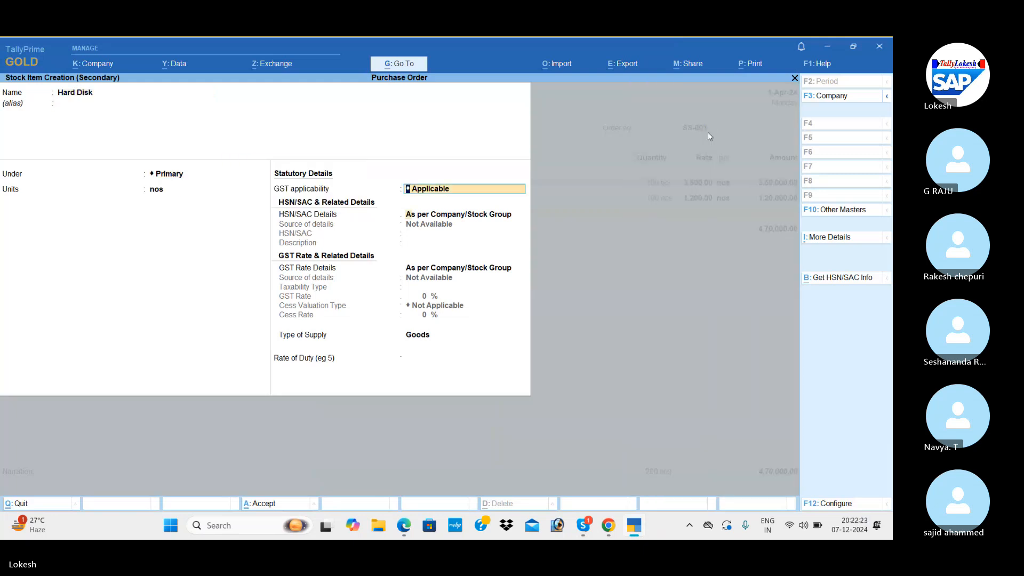
- Specify HSN code 654123 for Hard Disk, keeping GST applicable and the description blank
{"action": "key", "text": "Return"}
{"action": "key", "text": "Down"}
{"action": "key", "text": "Return"}
{"action": "type", "text": "654123"}
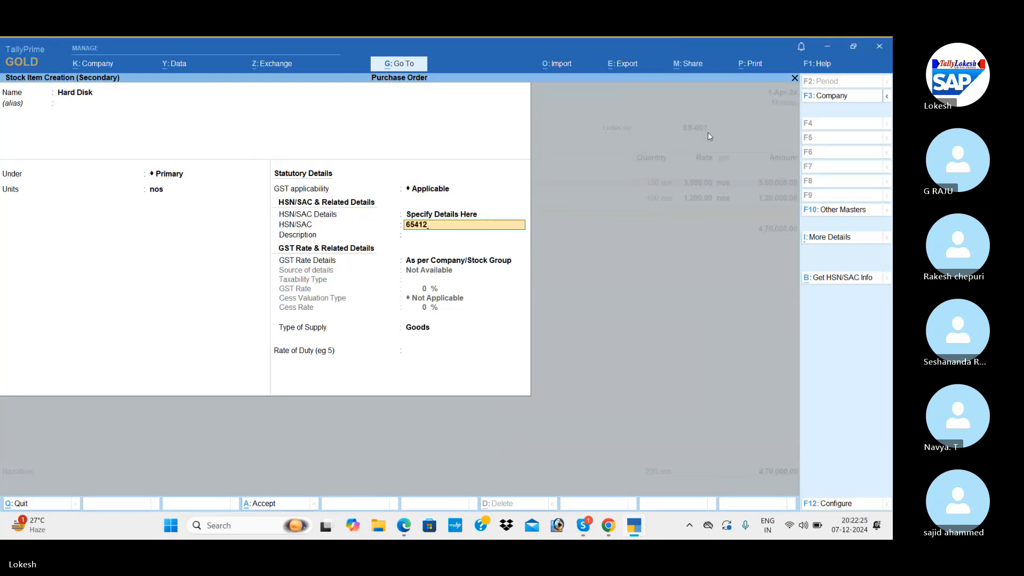
{"action": "key", "text": "Return"}
{"action": "key", "text": "Return"}
- Specify Hard Disk as taxable at a GST rate of 18%, keep the supply type Goods, and save the item
{"action": "key", "text": "Down"}
{"action": "key", "text": "Return"}
{"action": "key", "text": "Return"}
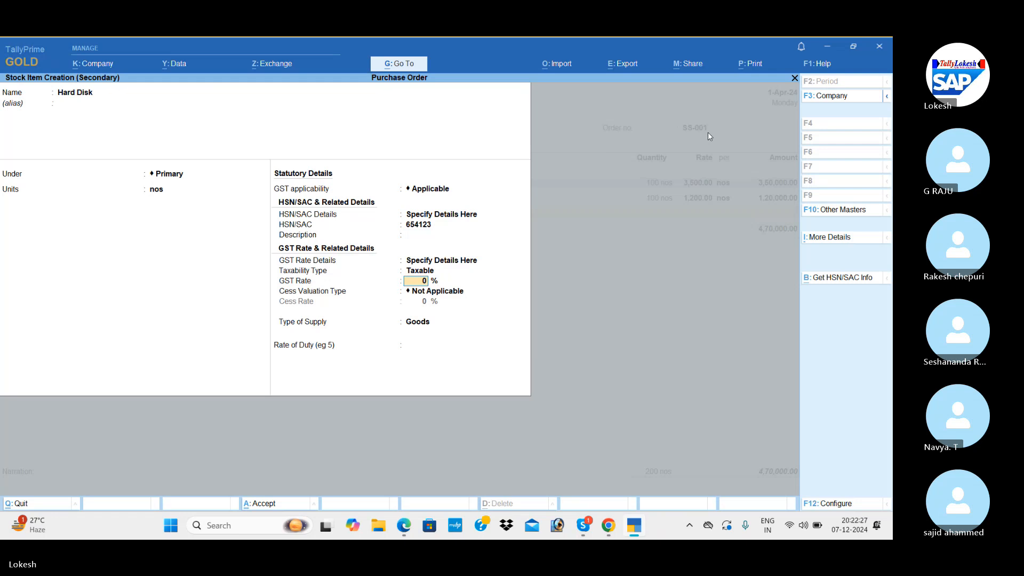
{"action": "type", "text": "18"}
{"action": "key", "text": "Return"}
{"action": "key", "text": "Return"}
{"action": "key", "text": "Return"}
{"action": "key", "text": "Return"}
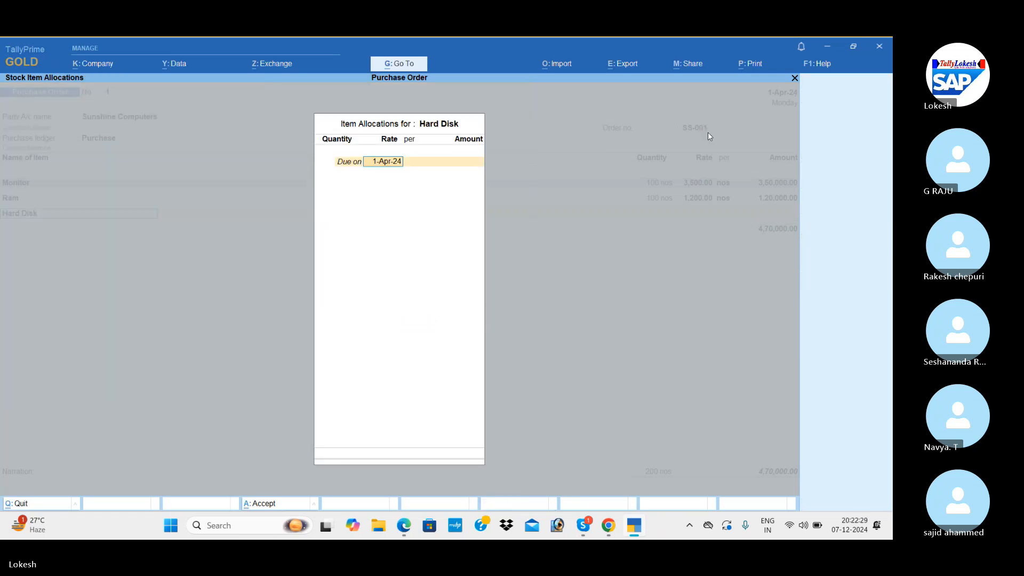
- Allocate 100 nos of Hard Disk at a rate of 2,700 with due date 1-Apr-24 on the order
{"action": "key", "text": "Return"}
{"action": "type", "text": "100"}
{"action": "key", "text": "Return"}
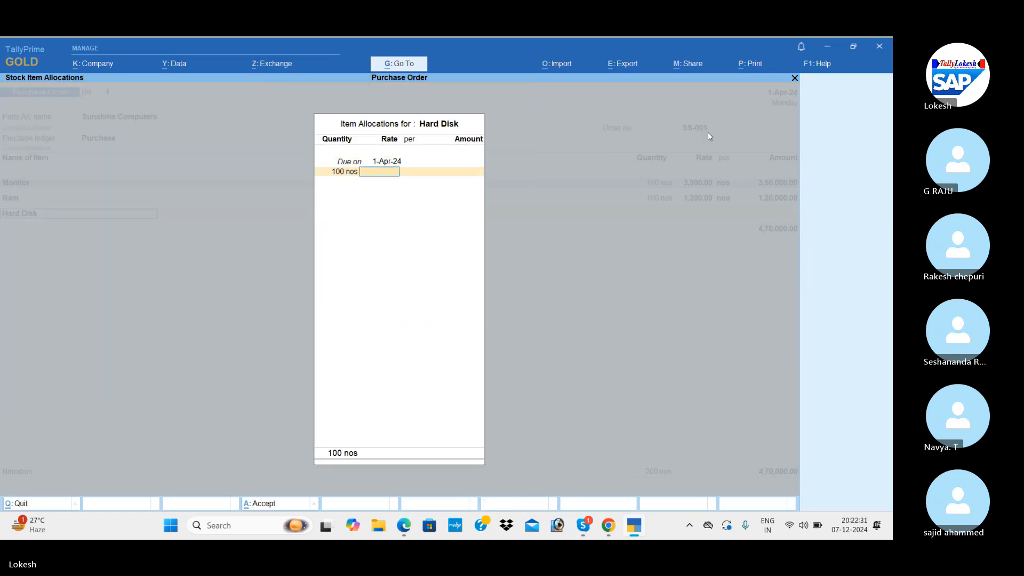
{"action": "key", "text": "alt+Tab"}
{"action": "key", "text": "alt+Tab"}
{"action": "type", "text": "2,700"}
{"action": "key", "text": "Return"}
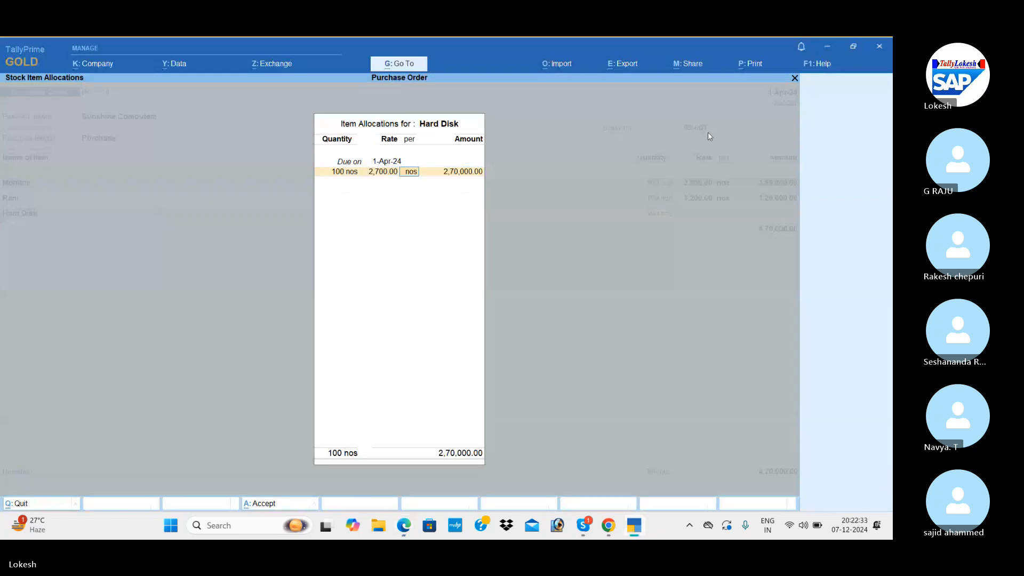
{"action": "key", "text": "Return"}
{"action": "key", "text": "Return"}
{"action": "key", "text": "Return"}
- Start a stock item named Key Board under Primary with nos as its unit for the order's fourth line
{"action": "key", "text": "alt+c"}
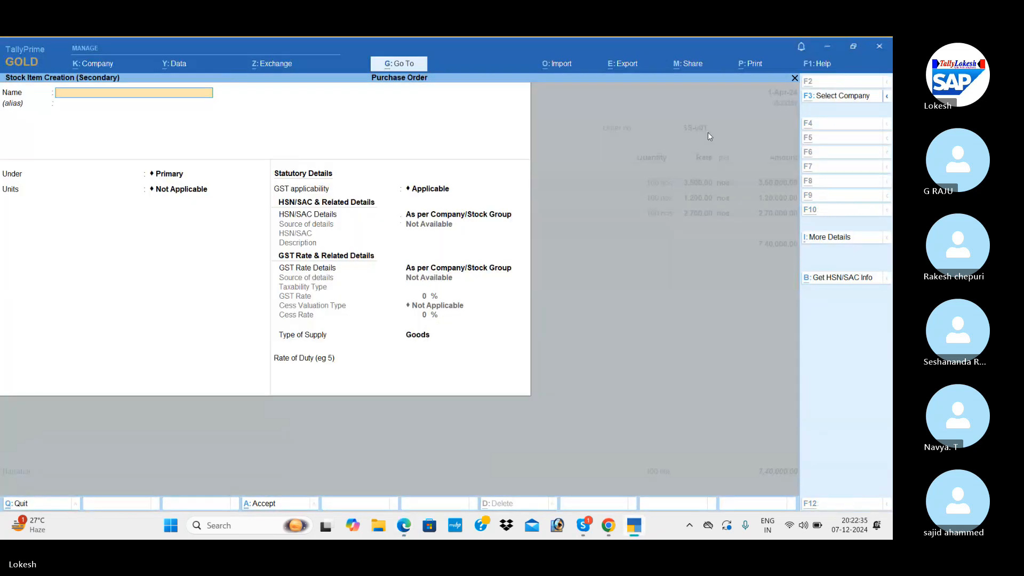
{"action": "key", "text": "alt+Tab"}
{"action": "key", "text": "alt+Tab"}
{"action": "type", "text": "Key"}
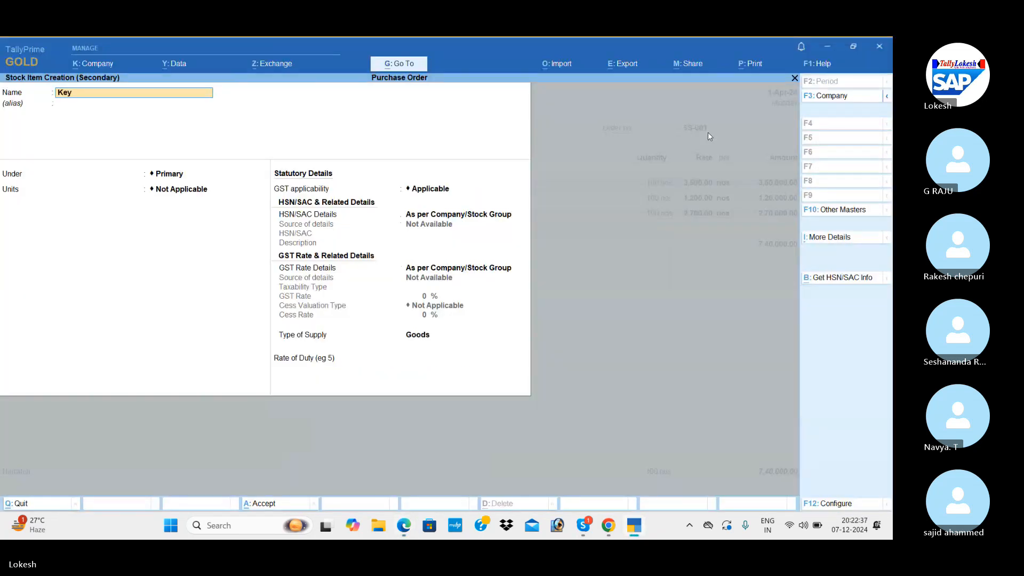
{"action": "type", "text": " board"}
{"action": "key", "text": "Return"}
{"action": "key", "text": "Return"}
{"action": "key", "text": "Return"}
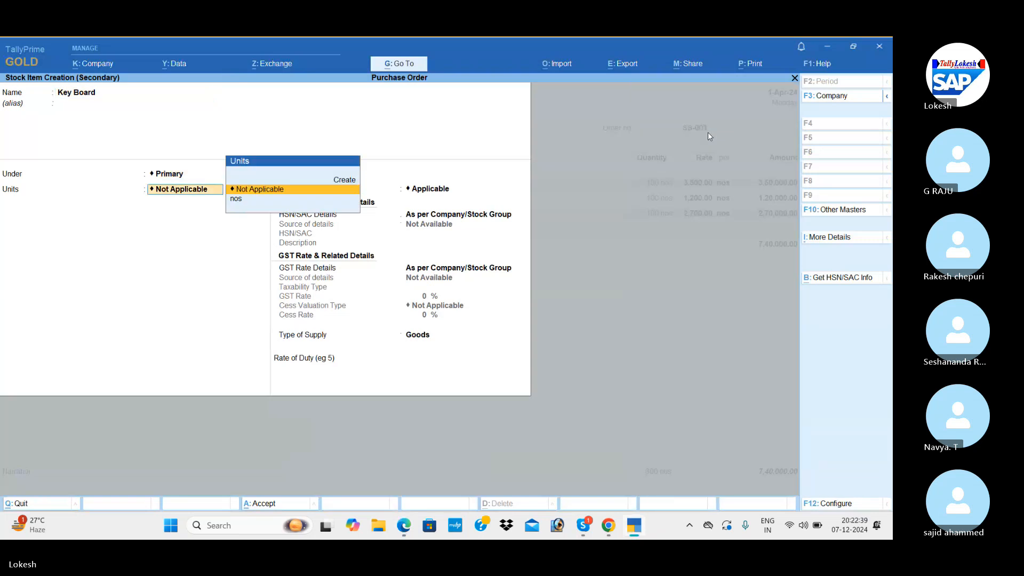
{"action": "type", "text": "n"}
{"action": "key", "text": "Return"}
- Specify HSN code 65214 for Key Board, keeping nos as the unit, GST applicable and the description blank
{"action": "key", "text": "Return"}
{"action": "key", "text": "Down"}
{"action": "key", "text": "Return"}
{"action": "type", "text": "65214"}
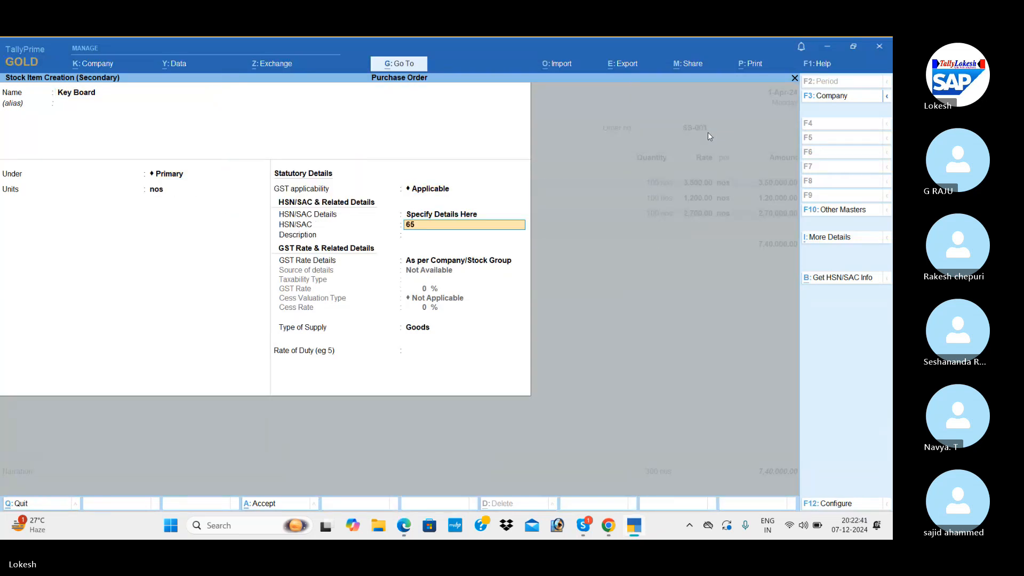
{"action": "key", "text": "Return"}
{"action": "key", "text": "Return"}
- Specify Key Board as taxable at a GST rate of 18%, keep the supply type Goods, and save the item
{"action": "key", "text": "Down"}
{"action": "key", "text": "Return"}
{"action": "key", "text": "Return"}
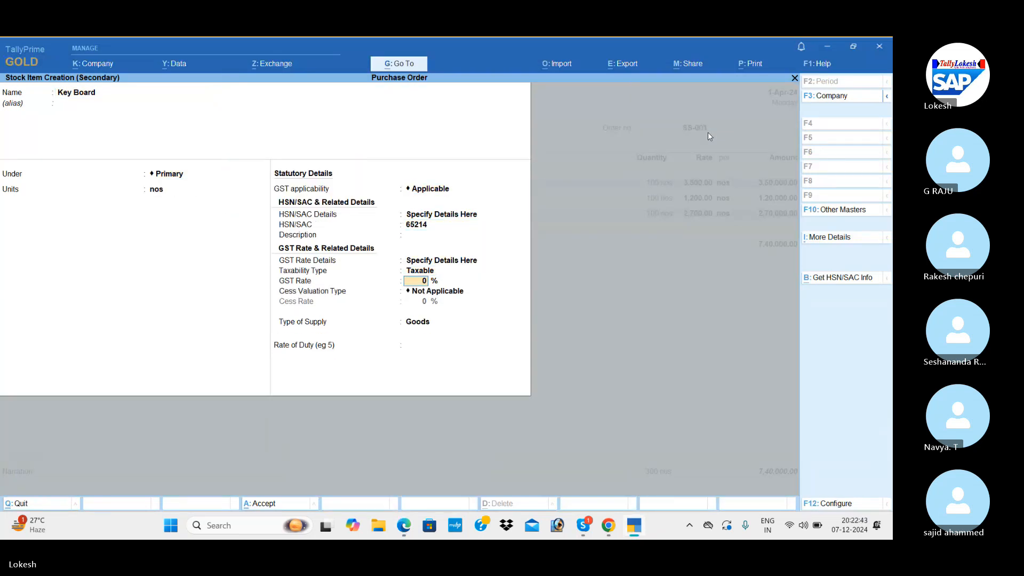
{"action": "type", "text": "18"}
{"action": "key", "text": "Return"}
{"action": "key", "text": "Return"}
{"action": "key", "text": "Return"}
{"action": "key", "text": "Return"}
{"action": "key", "text": "Return"}
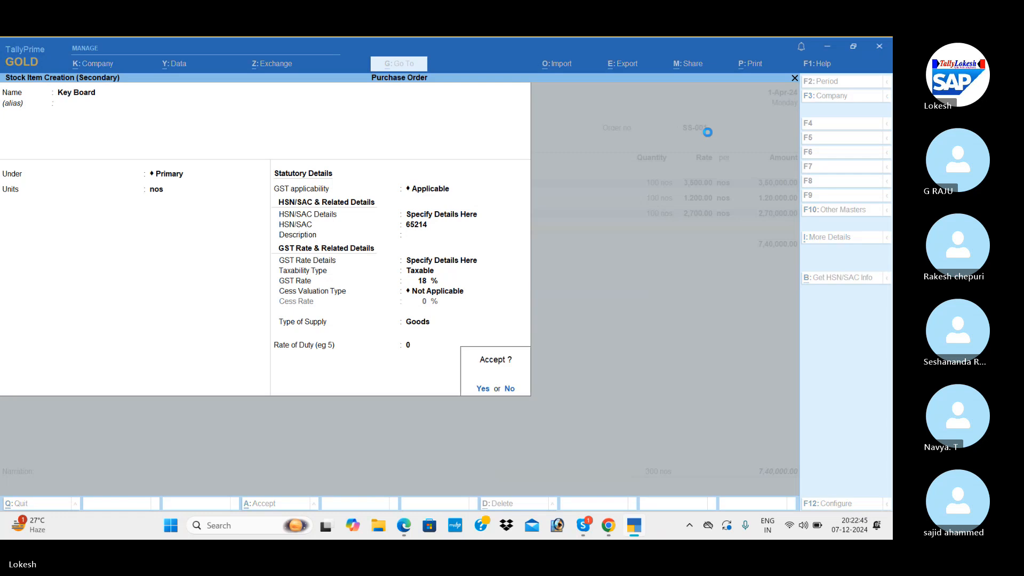
{"action": "key", "text": "Return"}
- Allocate 100 nos of Key Board at a rate of 300 with due date 1-Apr-24 and end the item list
{"action": "type", "text": "100"}
{"action": "key", "text": "Return"}
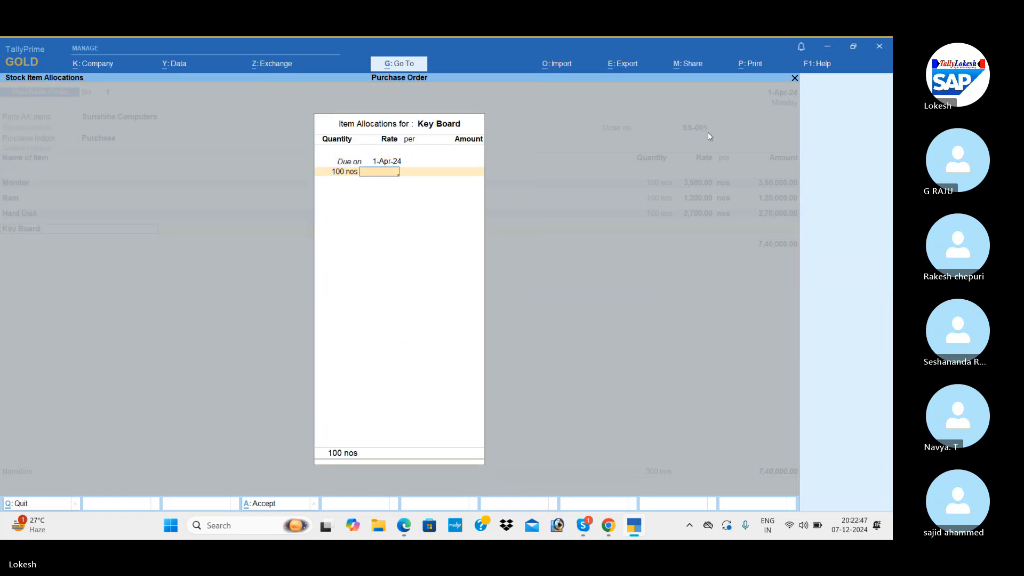
{"action": "key", "text": "alt+Tab"}
{"action": "key", "text": "alt+Tab"}
{"action": "type", "text": "300"}
{"action": "key", "text": "Return"}
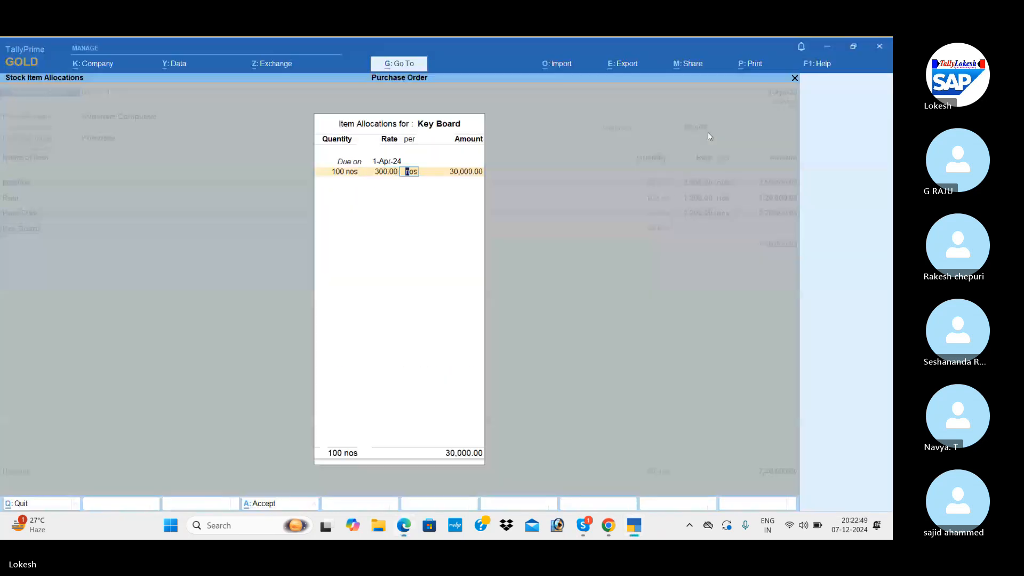
{"action": "key", "text": "Return"}
{"action": "key", "text": "Return"}
{"action": "key", "text": "Return"}
{"action": "key", "text": "Return"}
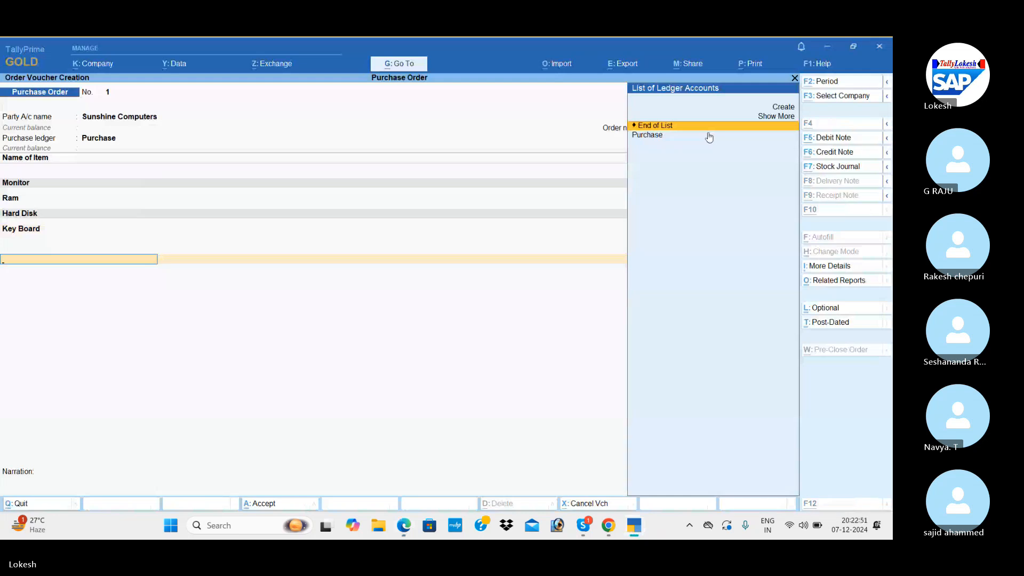
- Create a ledger named CGST under Duties & Taxes with duty type GST and tax type CGST, and apply it to the order
{"action": "key", "text": "alt+c"}
{"action": "type", "text": "CGST"}
{"action": "key", "text": "Return"}
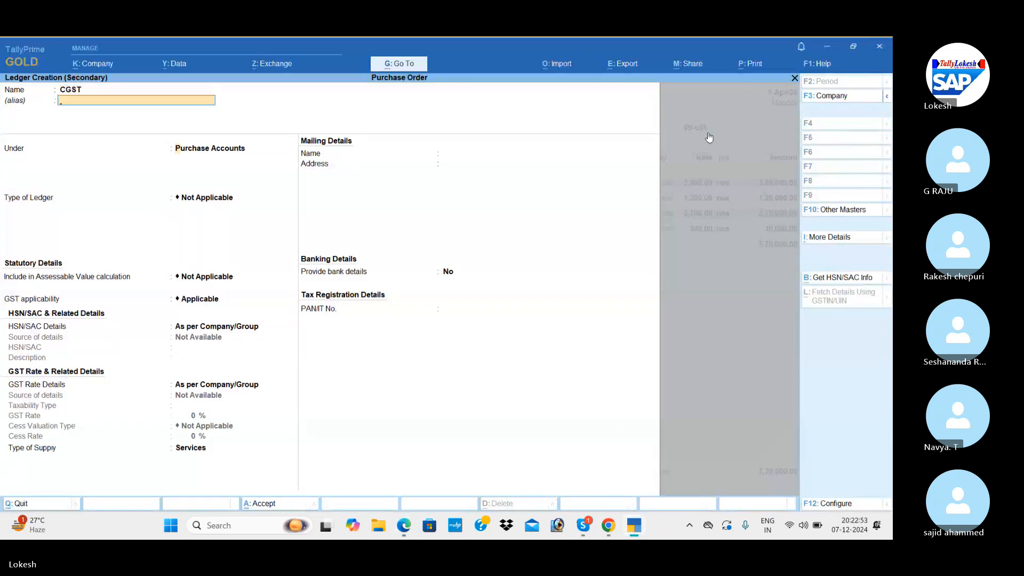
{"action": "type", "text": "du"}
{"action": "key", "text": "Return"}
{"action": "key", "text": "Return"}
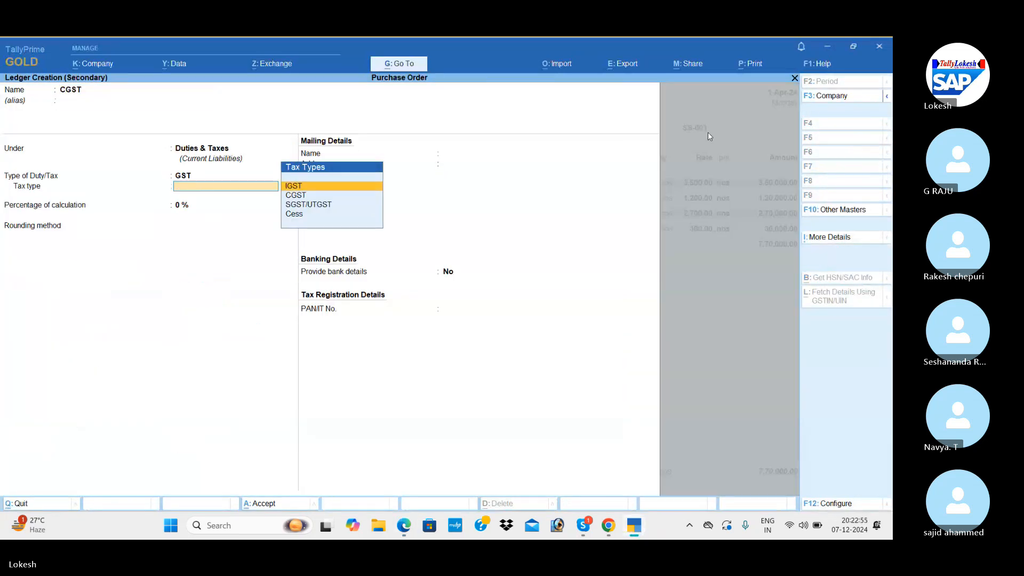
{"action": "key", "text": "Down"}
{"action": "key", "text": "Return"}
{"action": "key", "text": "Return"}
{"action": "key", "text": "Return"}
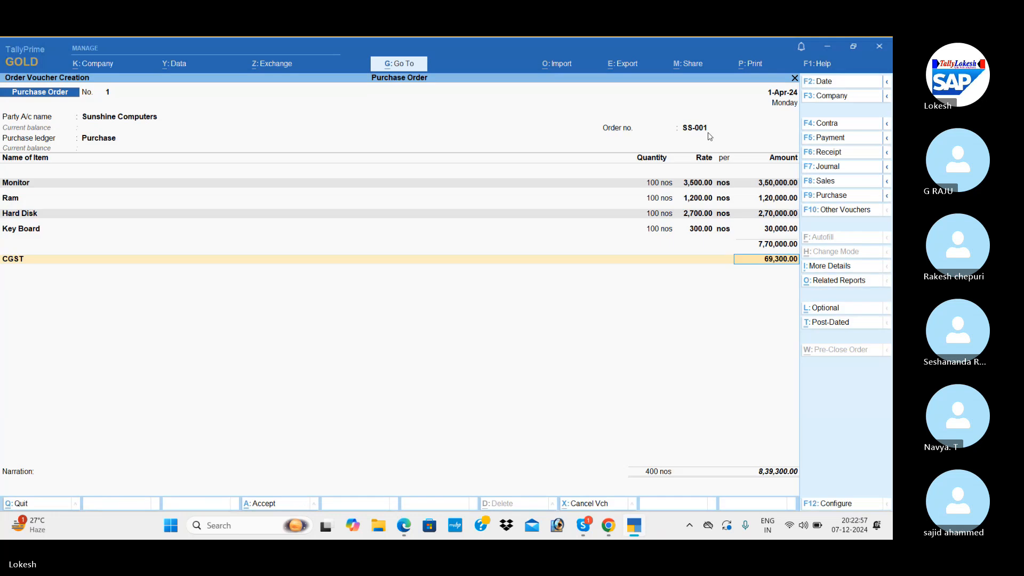
- Create a ledger named SGST under Duties & Taxes with duty type GST and tax type SGST/UTGST, and apply it to the order
{"action": "key", "text": "alt+c"}
{"action": "type", "text": "SGST"}
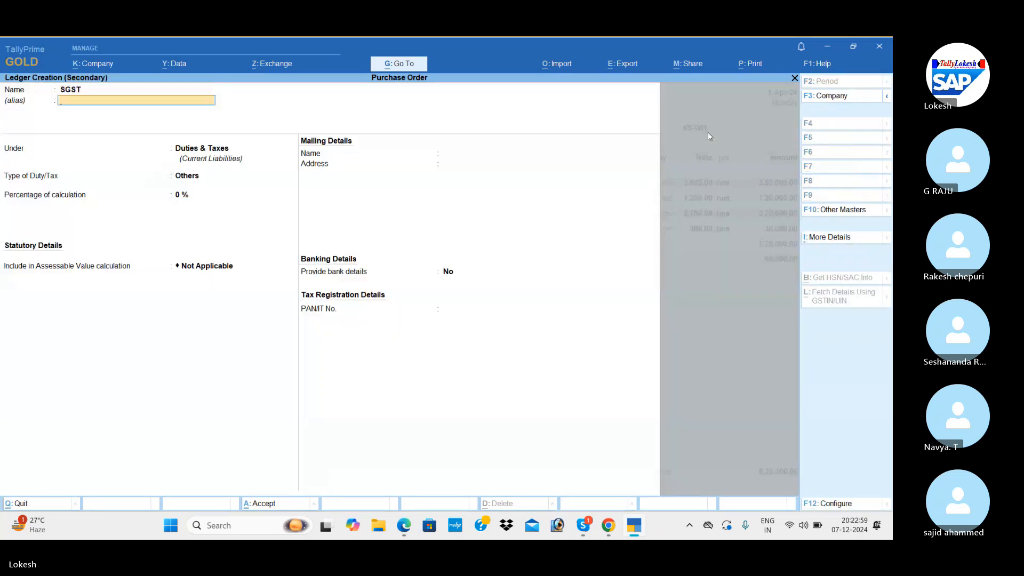
{"action": "key", "text": "Return"}
{"action": "key", "text": "Return"}
{"action": "key", "text": "Up"}
{"action": "key", "text": "Return"}
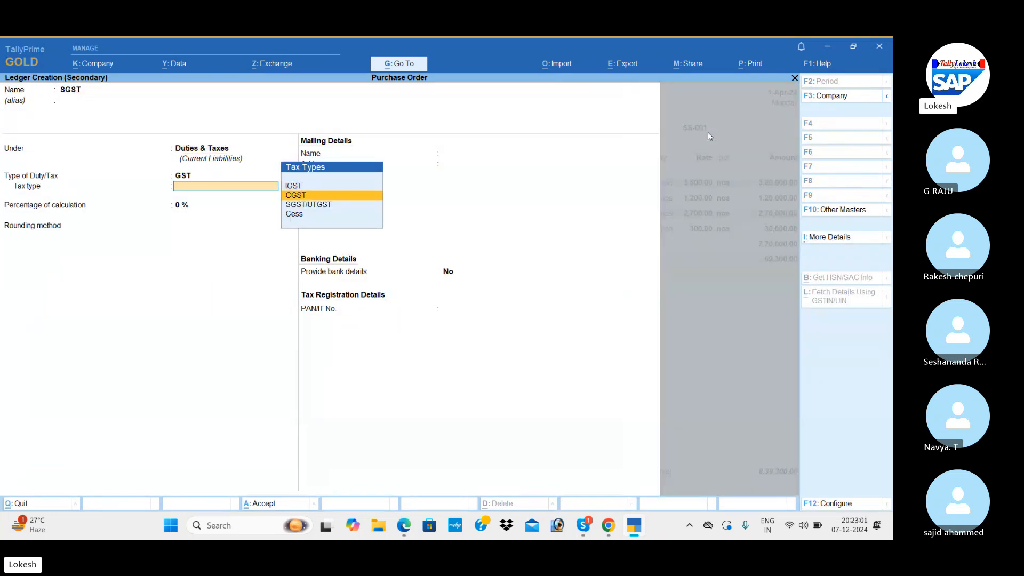
{"action": "key", "text": "Down"}
{"action": "key", "text": "Return"}
{"action": "key", "text": "Return"}
{"action": "key", "text": "Return"}
{"action": "key", "text": "Return"}
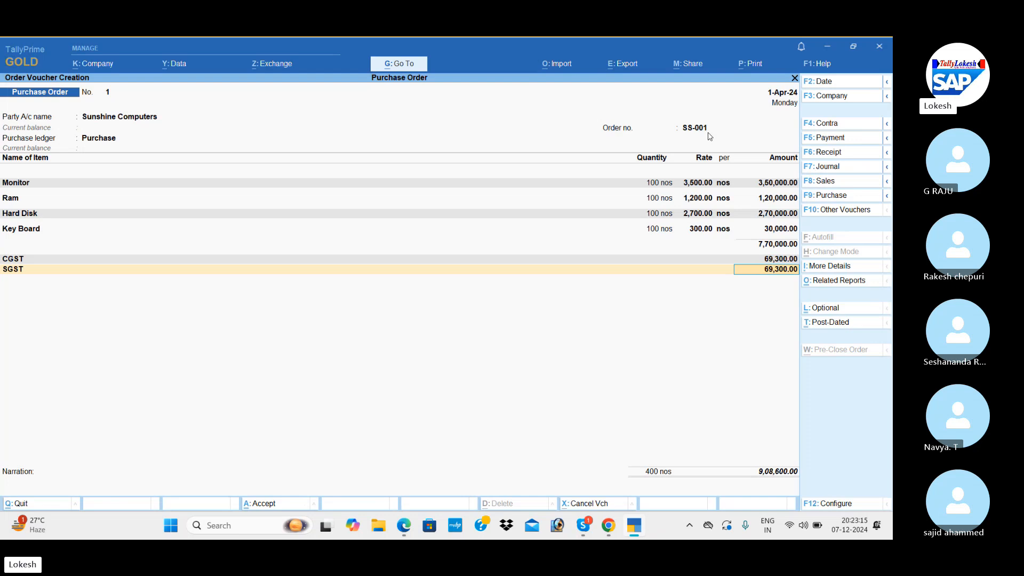
- Close the order's tax lines, leave the narration blank and save the purchase order
{"action": "key", "text": "Return"}
{"action": "key", "text": "Return"}
{"action": "key", "text": "Return"}
{"action": "key", "text": "Return"}
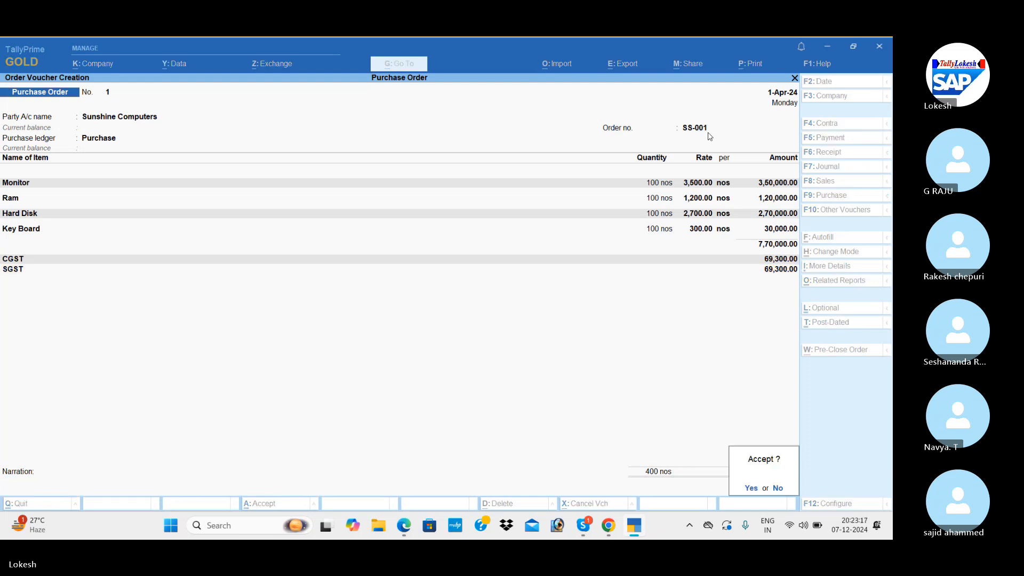
{"action": "key", "text": "Return"}
- Switch to the PDF in Edge, read the Receipt Note exercise and return to TallyPrime
{"action": "key", "text": "alt+Tab"}
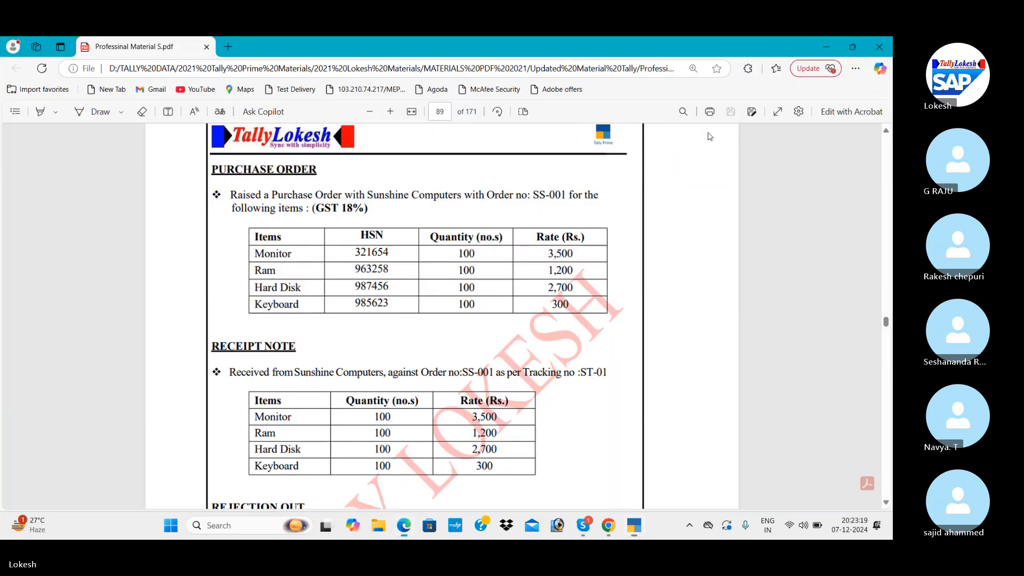
{"action": "scroll", "coordinate": [710, 136], "scroll_direction": "down", "scroll_amount": 3}
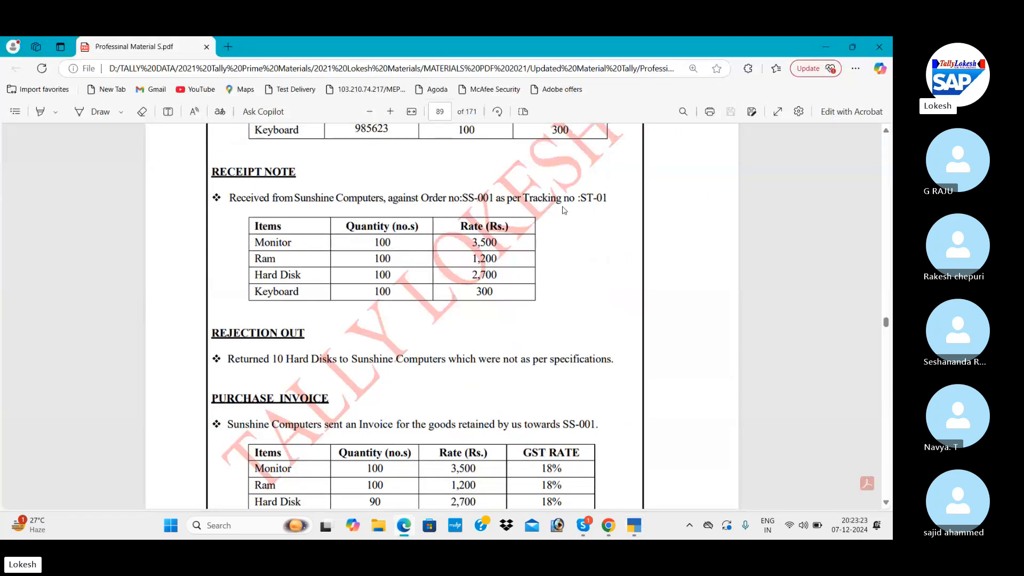
{"action": "key", "text": "alt+Tab"}
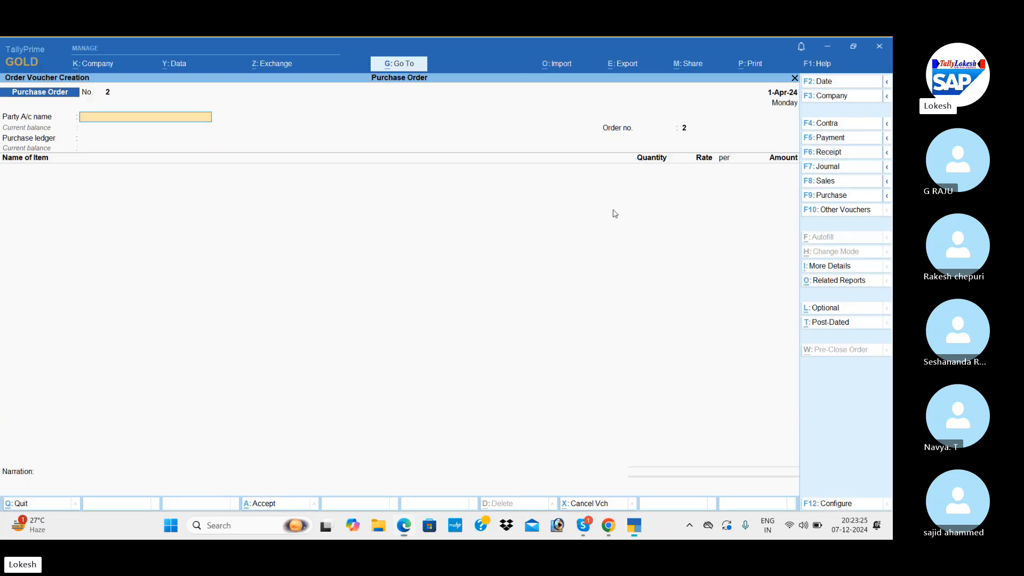
- Open the voucher type selection and show the inactive voucher types as well
{"action": "left_click", "coordinate": [845, 211]}
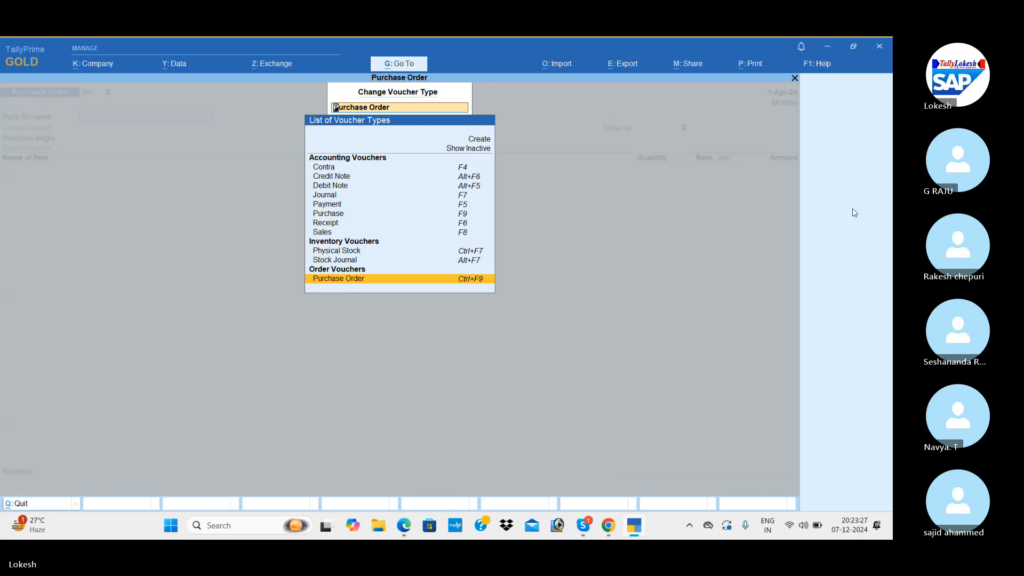
{"action": "key", "text": "Up"}
{"action": "key", "text": "Up"}
{"action": "key", "text": "Up"}
{"action": "key", "text": "Up"}
{"action": "key", "text": "Up"}
{"action": "key", "text": "Up"}
{"action": "key", "text": "Up"}
{"action": "key", "text": "Up"}
{"action": "key", "text": "Up"}
{"action": "key", "text": "Up"}
{"action": "key", "text": "Up"}
{"action": "key", "text": "Up"}
{"action": "key", "text": "Up"}
{"action": "key", "text": "Return"}
- Change the voucher type to Receipt Note, activate it and leave the reference number blank
{"action": "key", "text": "Down"}
{"action": "key", "text": "Down"}
{"action": "key", "text": "Down"}
{"action": "key", "text": "Down"}
{"action": "key", "text": "Down"}
{"action": "key", "text": "Down"}
{"action": "key", "text": "Down"}
{"action": "key", "text": "Down"}
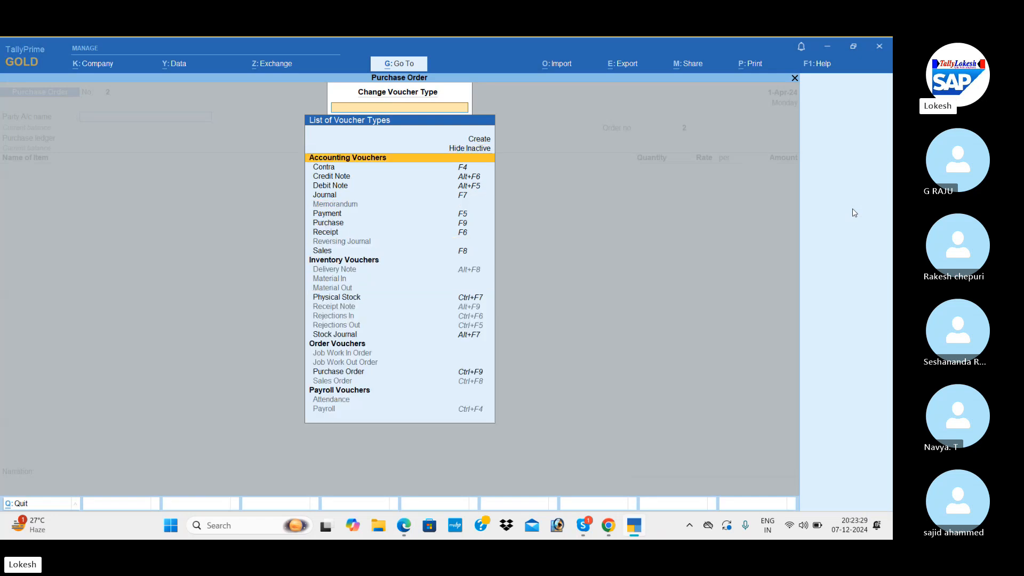
{"action": "key", "text": "Down"}
{"action": "key", "text": "Down"}
{"action": "key", "text": "Down"}
{"action": "key", "text": "Down"}
{"action": "key", "text": "Down"}
{"action": "key", "text": "Down"}
{"action": "key", "text": "Down"}
{"action": "key", "text": "Down"}
{"action": "key", "text": "Down"}
{"action": "key", "text": "Up"}
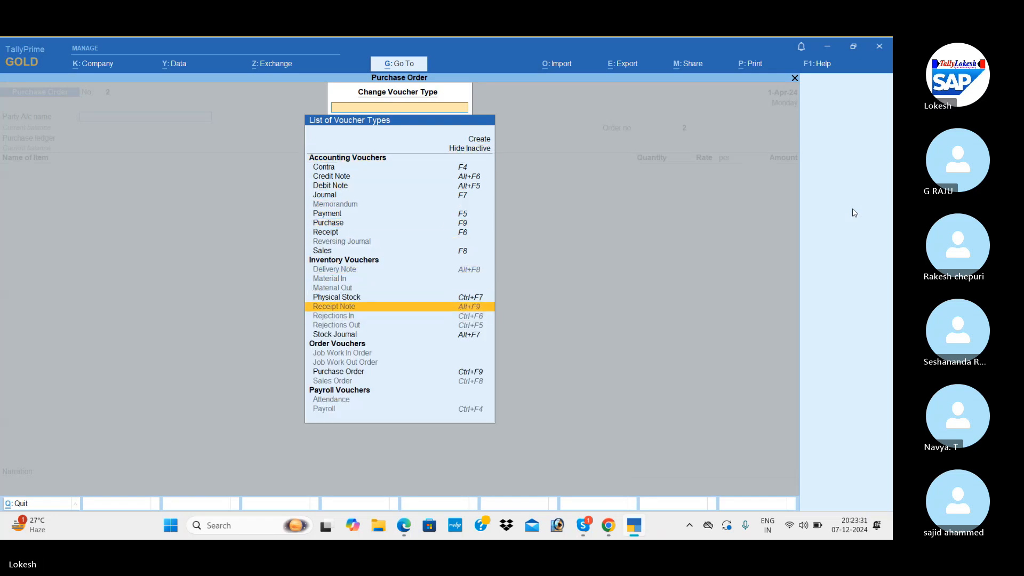
{"action": "key", "text": "Return"}
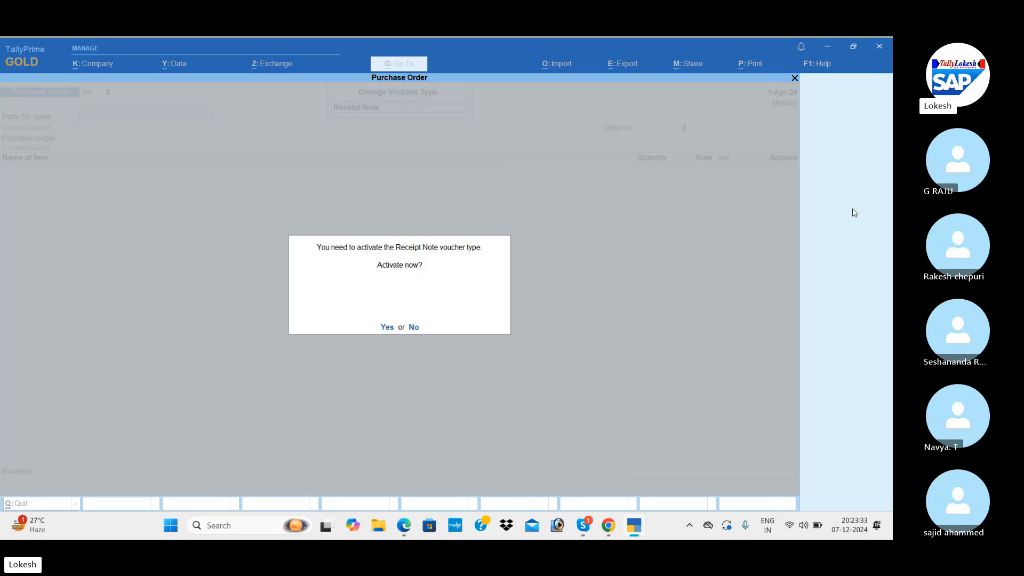
{"action": "key", "text": "Return"}
{"action": "key", "text": "Return"}
{"action": "key", "text": "Return"}
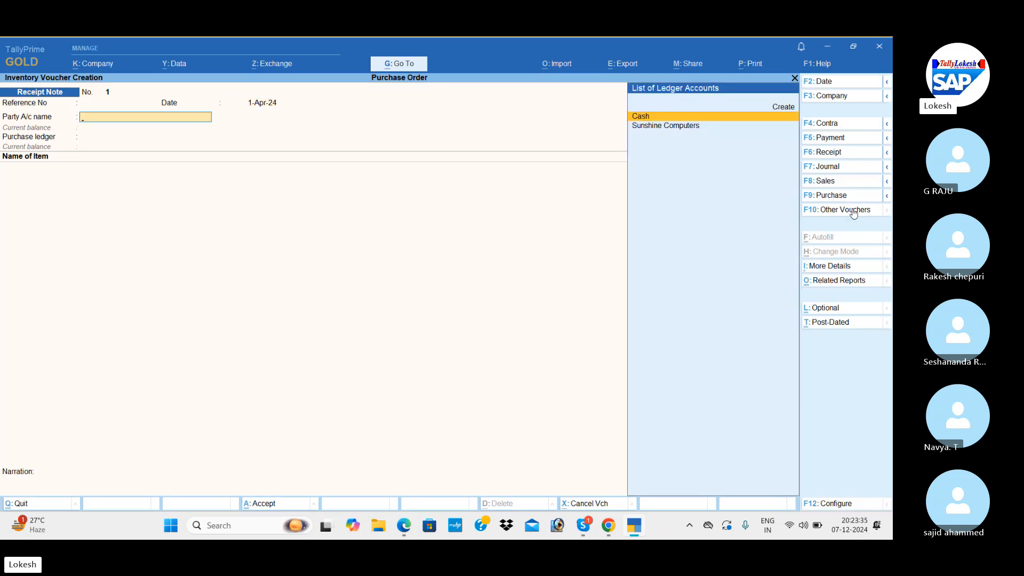
- Set Sunshine Computers as the receipt note's party and link its existing purchase order dated 1-Apr-24
{"action": "key", "text": "Down"}
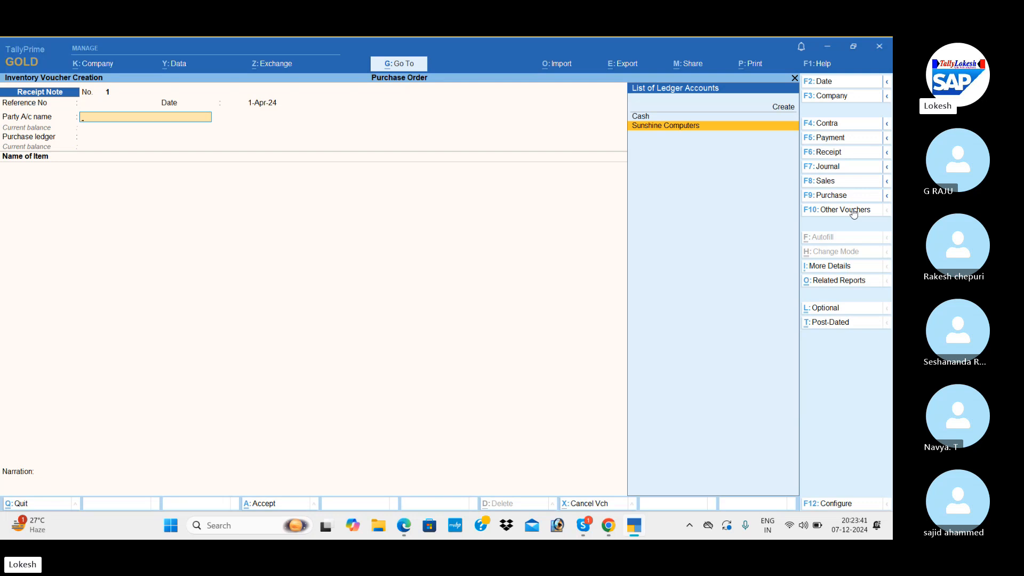
{"action": "key", "text": "Return"}
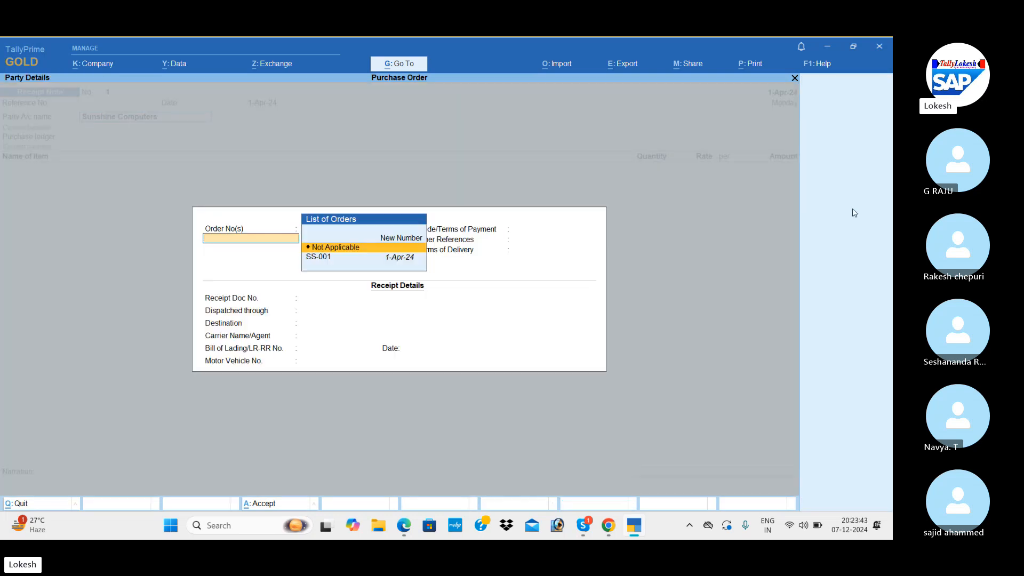
{"action": "key", "text": "Down"}
{"action": "key", "text": "Return"}
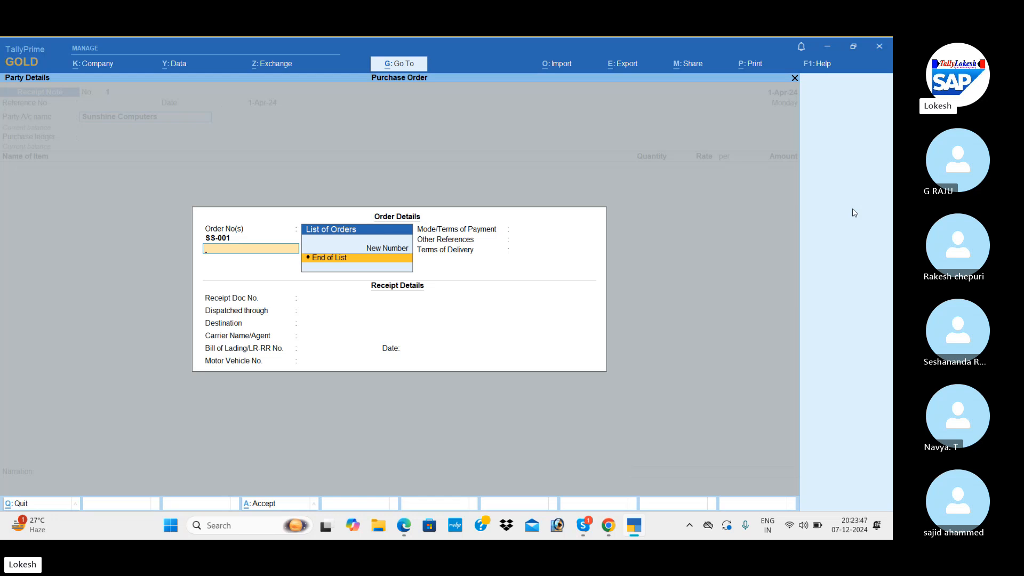
- End the order list, leave the receipt details blank, accept the party details and keep Purchase as the purchase ledger
{"action": "key", "text": "Return"}
{"action": "key", "text": "Return"}
{"action": "key", "text": "Return"}
{"action": "key", "text": "Return"}
{"action": "key", "text": "Return"}
{"action": "key", "text": "Return"}
{"action": "key", "text": "Return"}
{"action": "key", "text": "Return"}
{"action": "key", "text": "Return"}
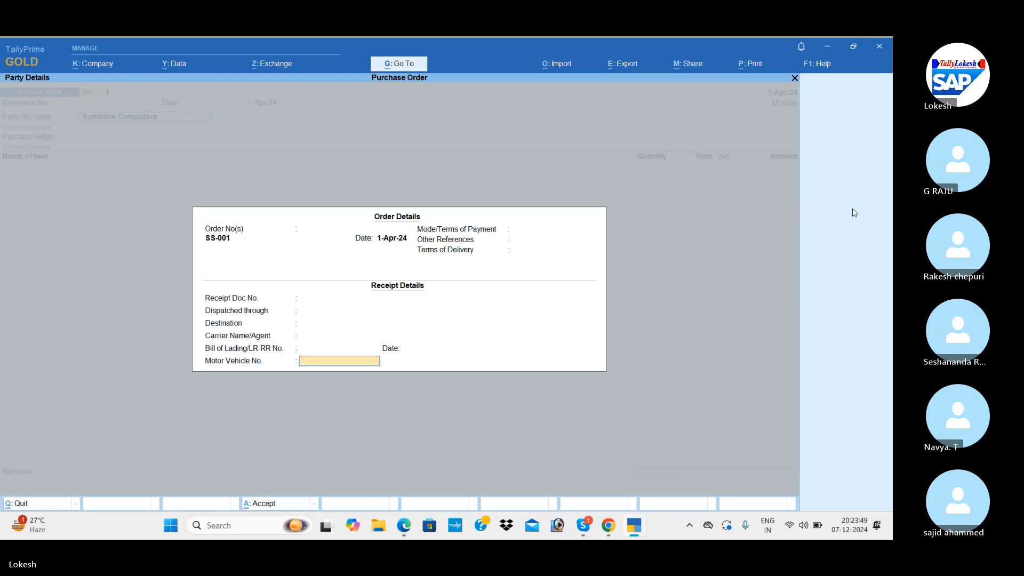
{"action": "key", "text": "Return"}
{"action": "key", "text": "Return"}
{"action": "key", "text": "Return"}
{"action": "key", "text": "Return"}
{"action": "key", "text": "Return"}
{"action": "key", "text": "Return"}
{"action": "key", "text": "Return"}
{"action": "key", "text": "Return"}
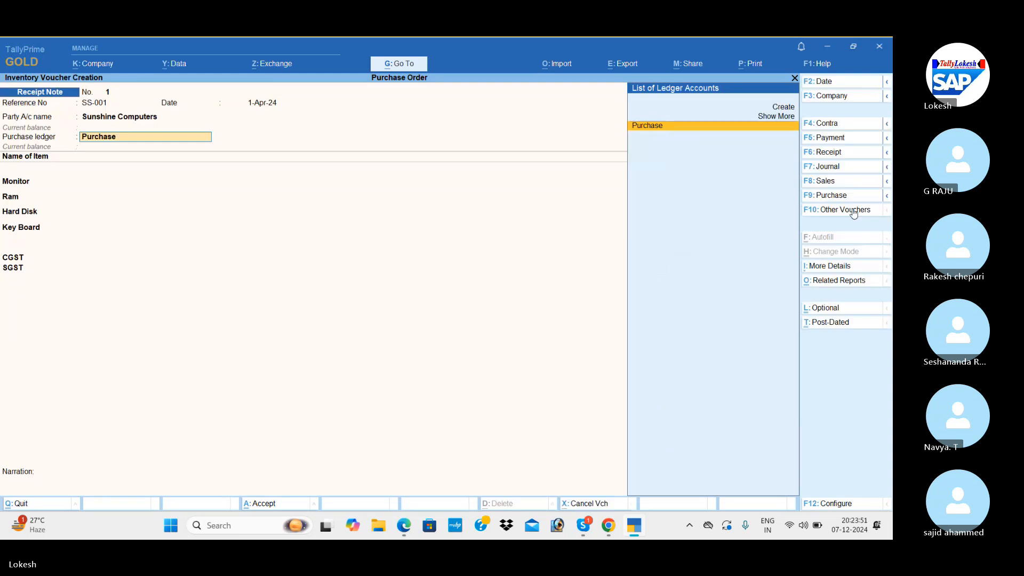
{"action": "key", "text": "Return"}
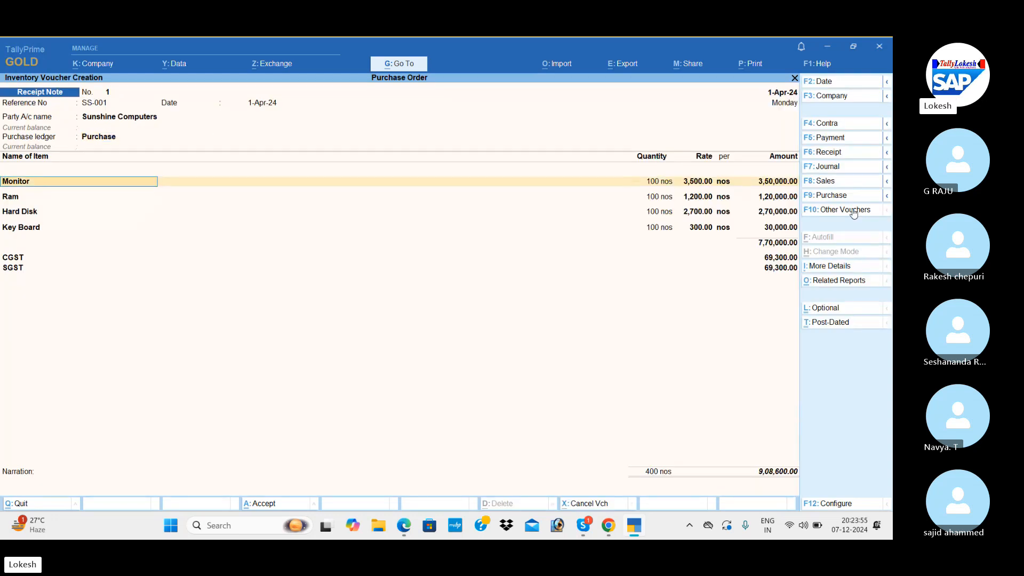
- Look up the tracking number in the PDF and allocate Monitor's 100 nos at 3,500 to new tracking number ST-01
{"action": "key", "text": "alt+Tab"}
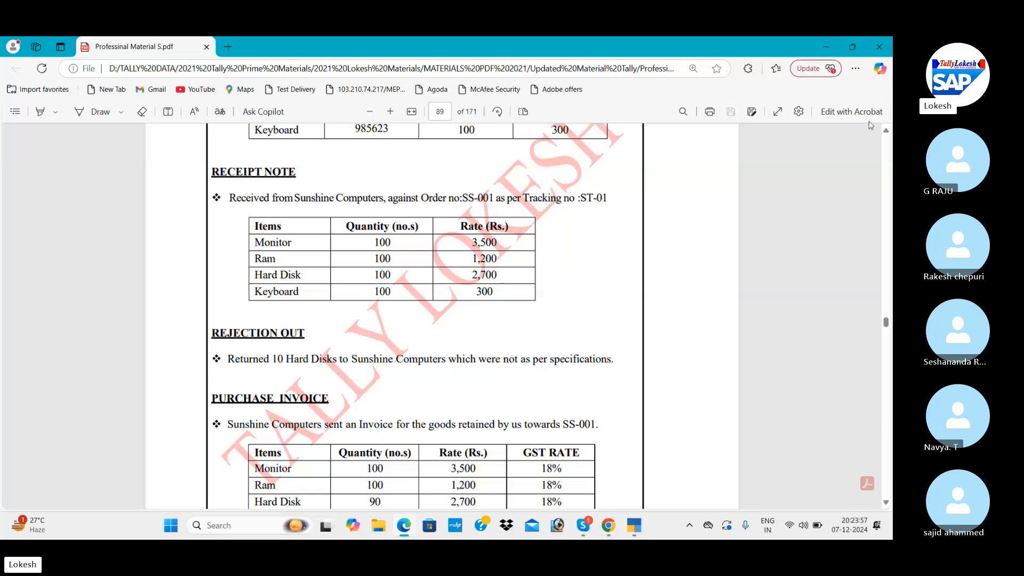
{"action": "key", "text": "alt+Tab"}
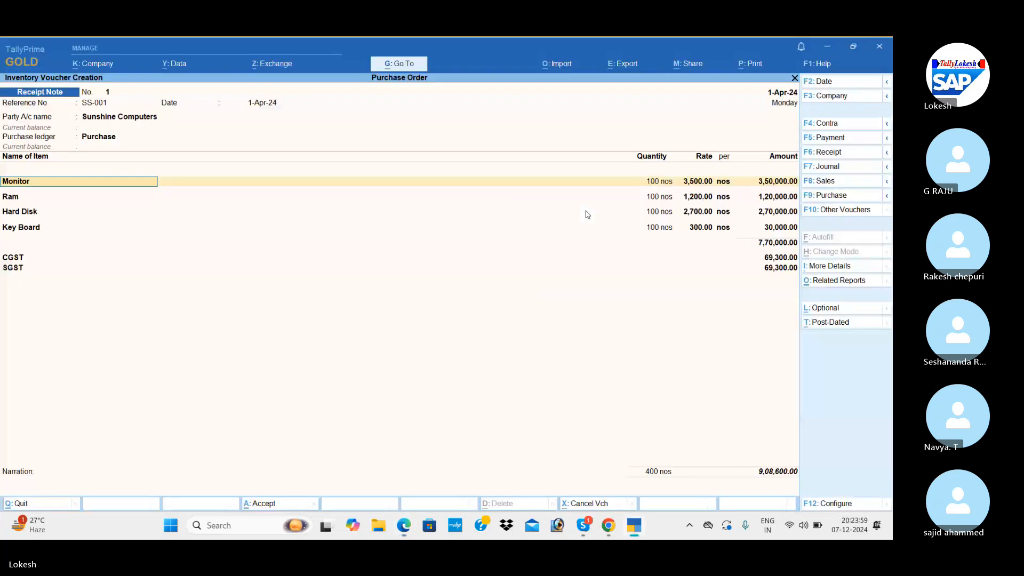
{"action": "key", "text": "Return"}
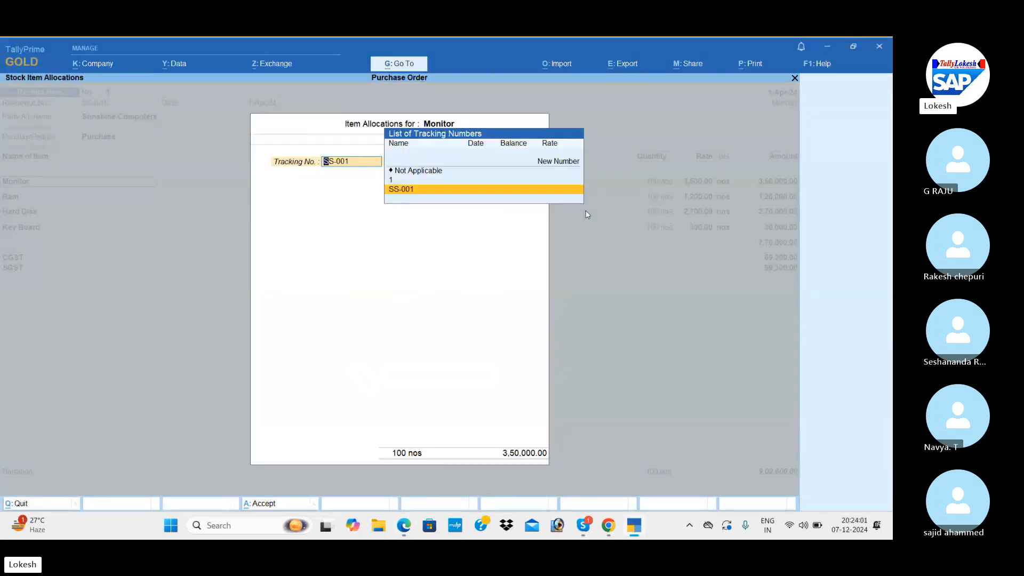
{"action": "key", "text": "Up"}
{"action": "key", "text": "Up"}
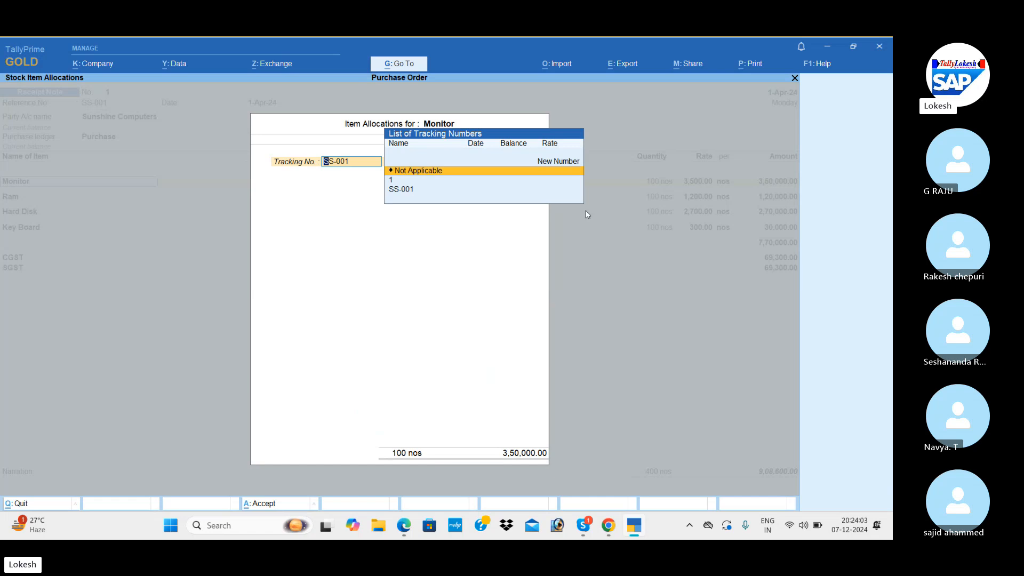
{"action": "key", "text": "Up"}
{"action": "key", "text": "Return"}
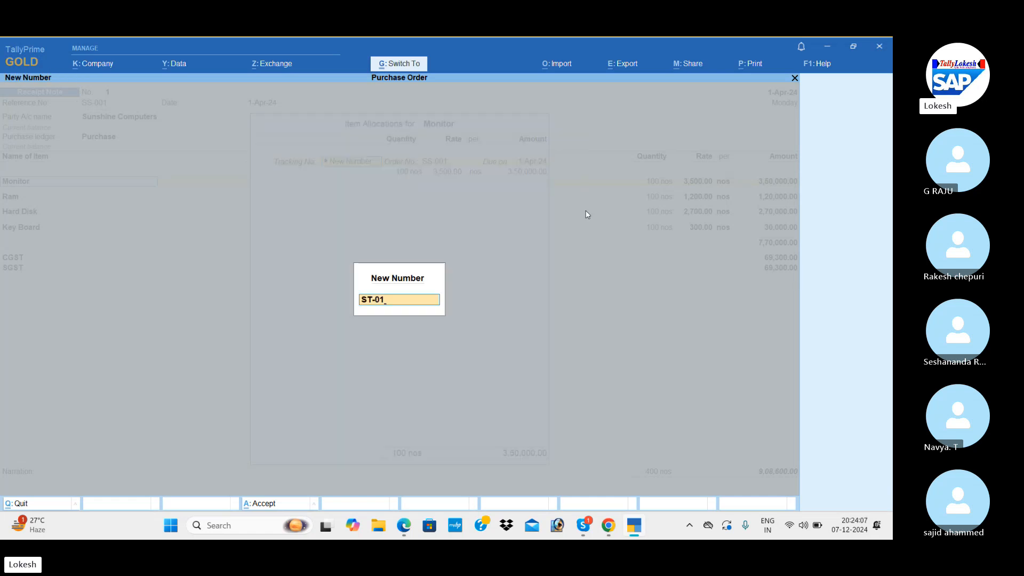
{"action": "key", "text": "Return"}
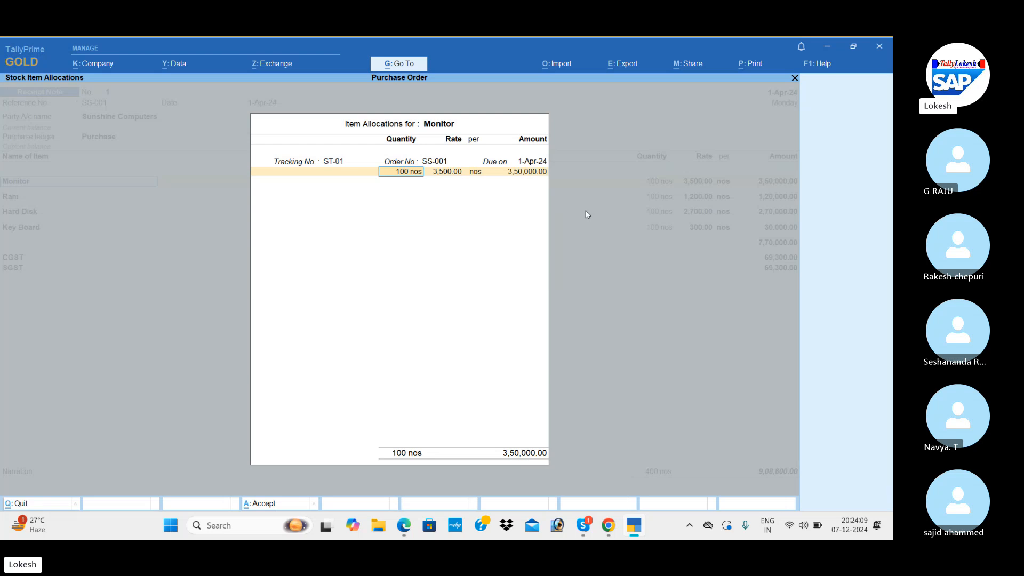
{"action": "key", "text": "Return"}
{"action": "key", "text": "Return"}
{"action": "key", "text": "Return"}
{"action": "key", "text": "Return"}
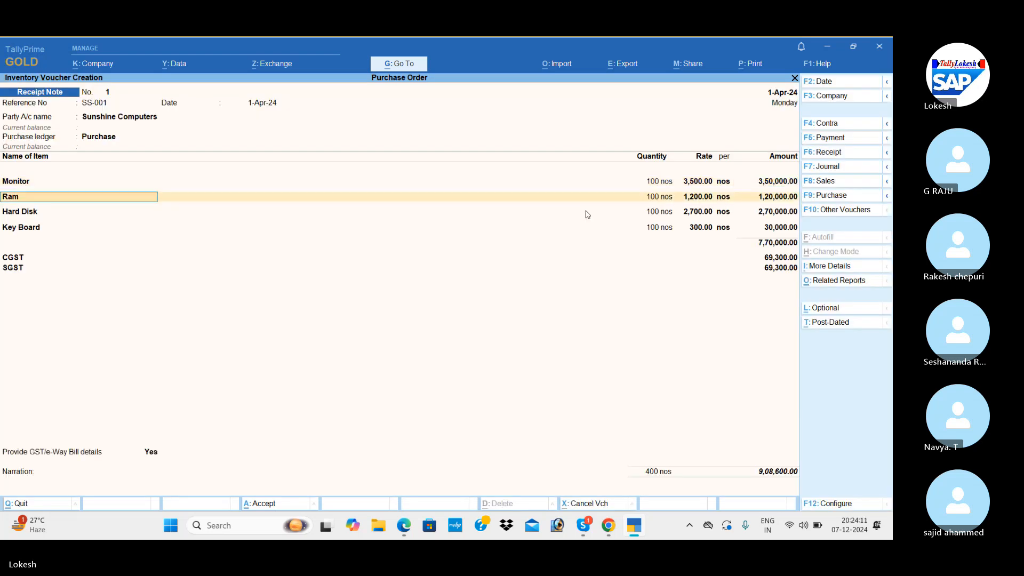
- Allocate Ram's 100 nos at 1,200 to new tracking number ST-01 in the receipt note
{"action": "key", "text": "Return"}
{"action": "key", "text": "Up"}
{"action": "key", "text": "Up"}
{"action": "key", "text": "Return"}
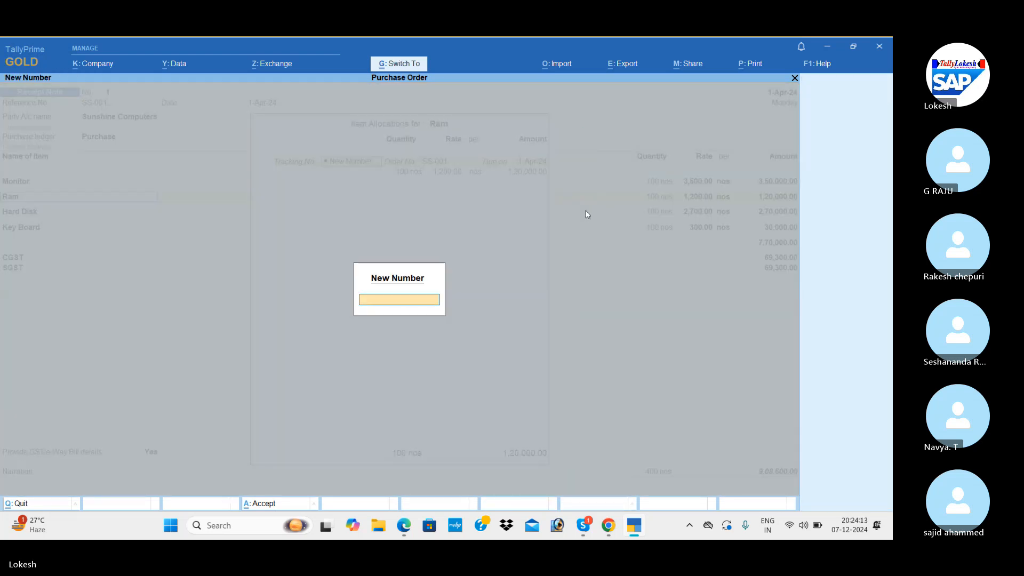
{"action": "type", "text": "ST-01"}
{"action": "key", "text": "Return"}
{"action": "key", "text": "Return"}
{"action": "key", "text": "Return"}
{"action": "key", "text": "Return"}
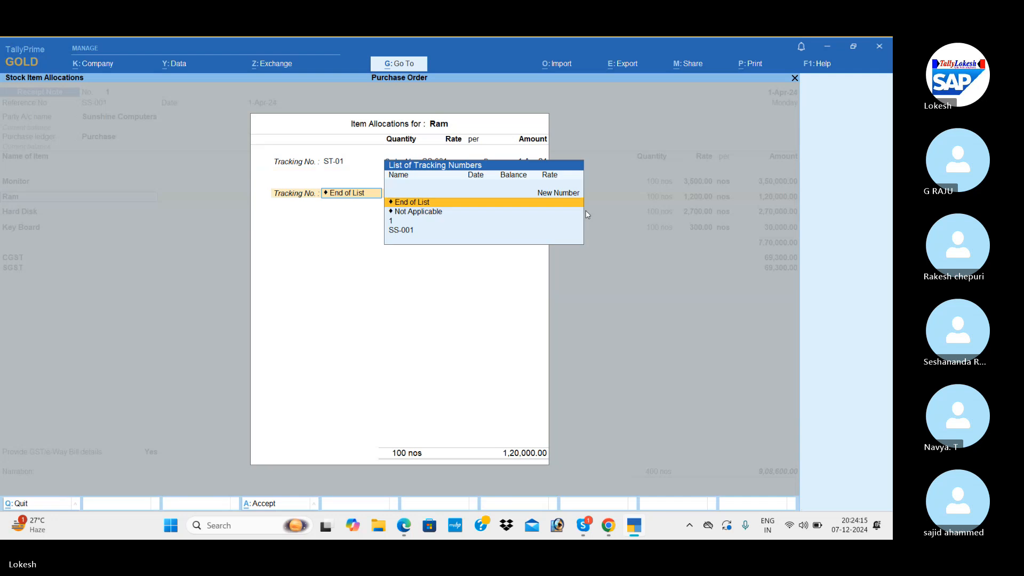
{"action": "key", "text": "Return"}
{"action": "key", "text": "Return"}
- Allocate Hard Disk's 100 nos at 2,700 to tracking number ST-01
{"action": "key", "text": "Return"}
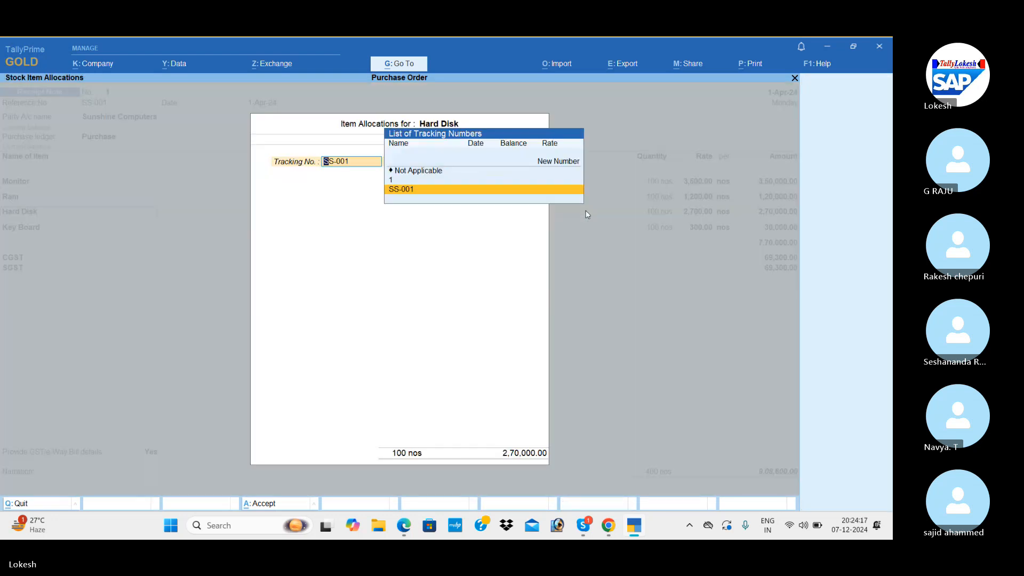
{"action": "key", "text": "Up"}
{"action": "key", "text": "Up"}
{"action": "key", "text": "Return"}
{"action": "key", "text": "Return"}
{"action": "key", "text": "Return"}
{"action": "key", "text": "Return"}
{"action": "key", "text": "Return"}
{"action": "key", "text": "Return"}
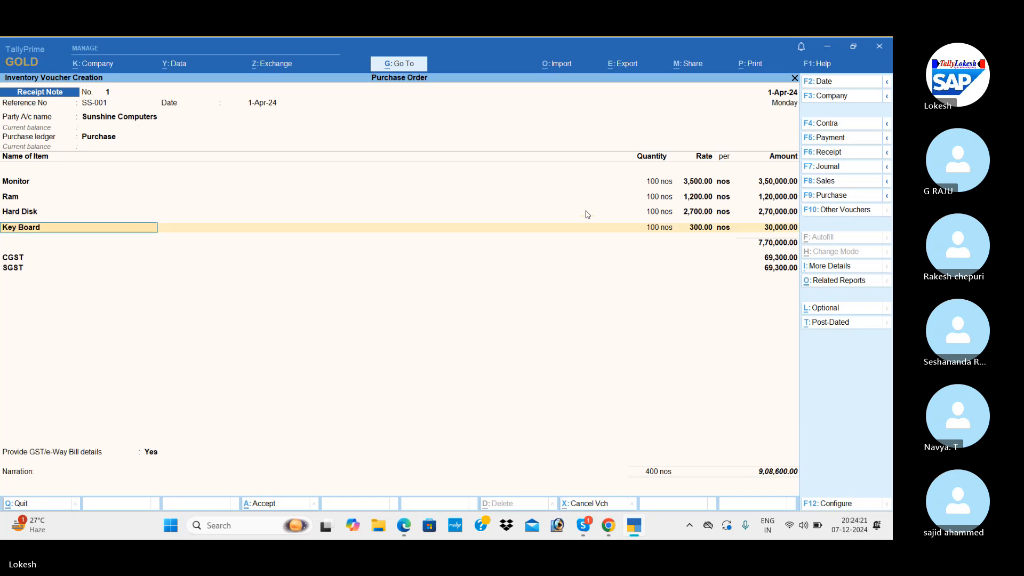
- Allocate Key Board's 100 nos at 300 to new tracking number ST-01 and end its allocation list
{"action": "key", "text": "Return"}
{"action": "key", "text": "Up"}
{"action": "key", "text": "Up"}
{"action": "key", "text": "Up"}
{"action": "key", "text": "Return"}
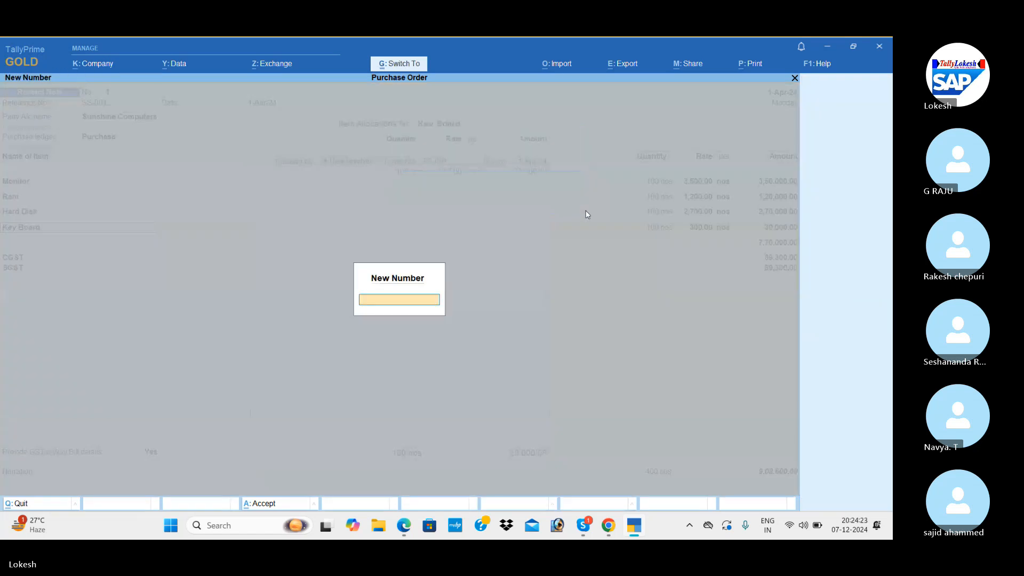
{"action": "type", "text": "ST-01"}
{"action": "key", "text": "Return"}
{"action": "key", "text": "Return"}
{"action": "key", "text": "Return"}
{"action": "key", "text": "Return"}
{"action": "key", "text": "Return"}
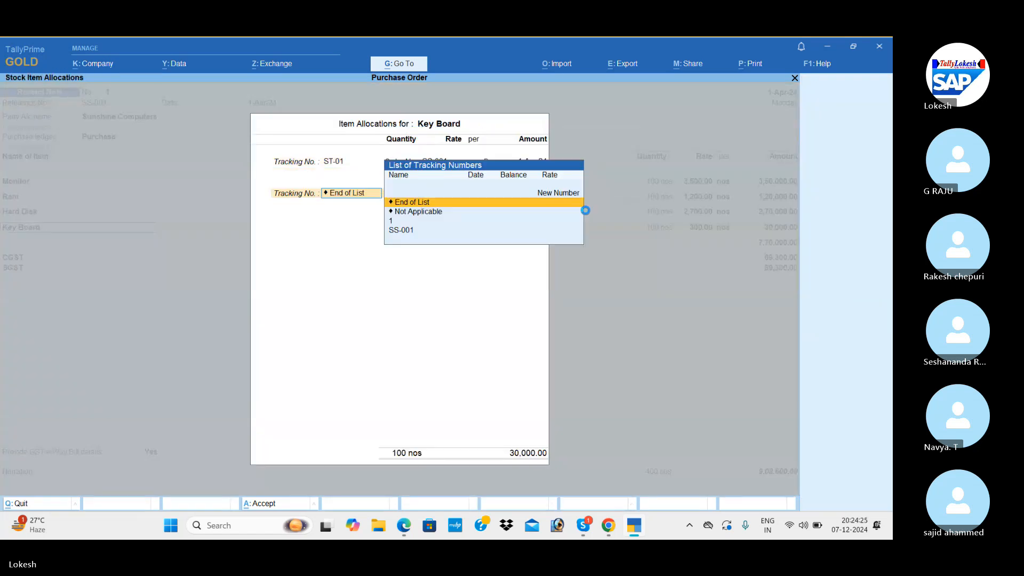
{"action": "key", "text": "Return"}
- Keep the receipt note's tax amounts, set Provide GST/e-Way Bill details to No and save the voucher
{"action": "key", "text": "Return"}
{"action": "key", "text": "Return"}
{"action": "key", "text": "Return"}
{"action": "key", "text": "Return"}
{"action": "key", "text": "Return"}
{"action": "key", "text": "Return"}
{"action": "key", "text": "Return"}
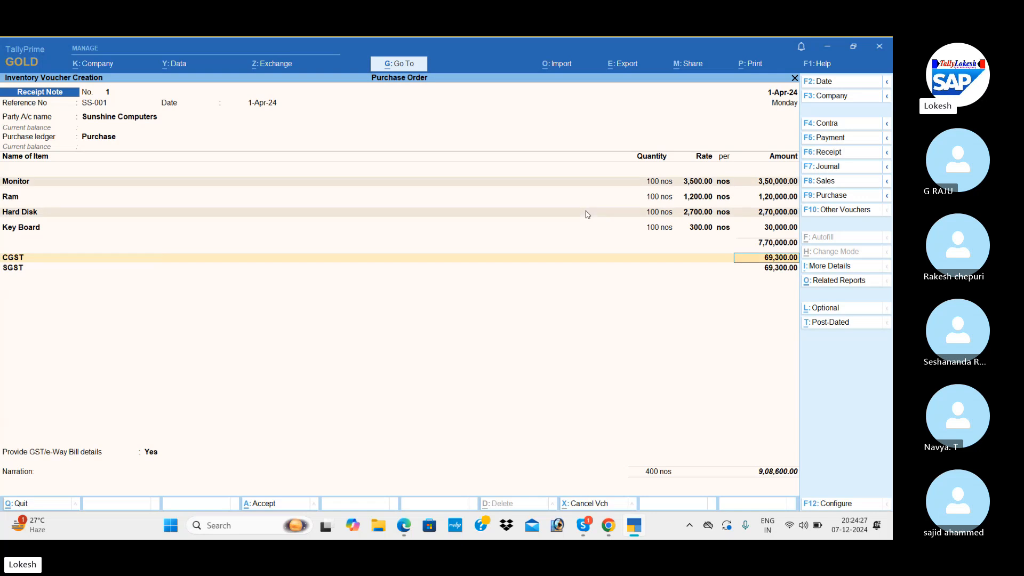
{"action": "key", "text": "Up"}
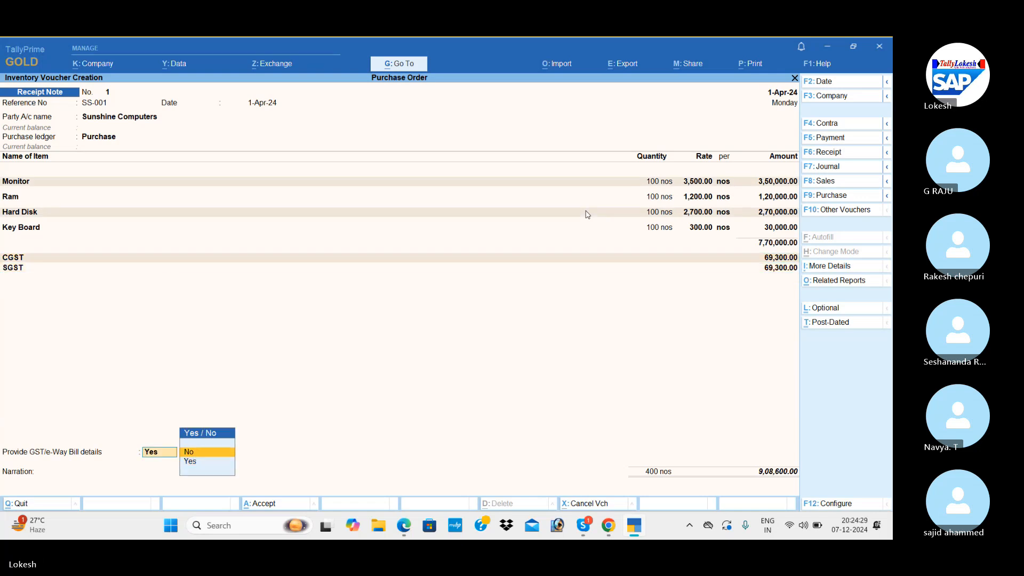
{"action": "key", "text": "Return"}
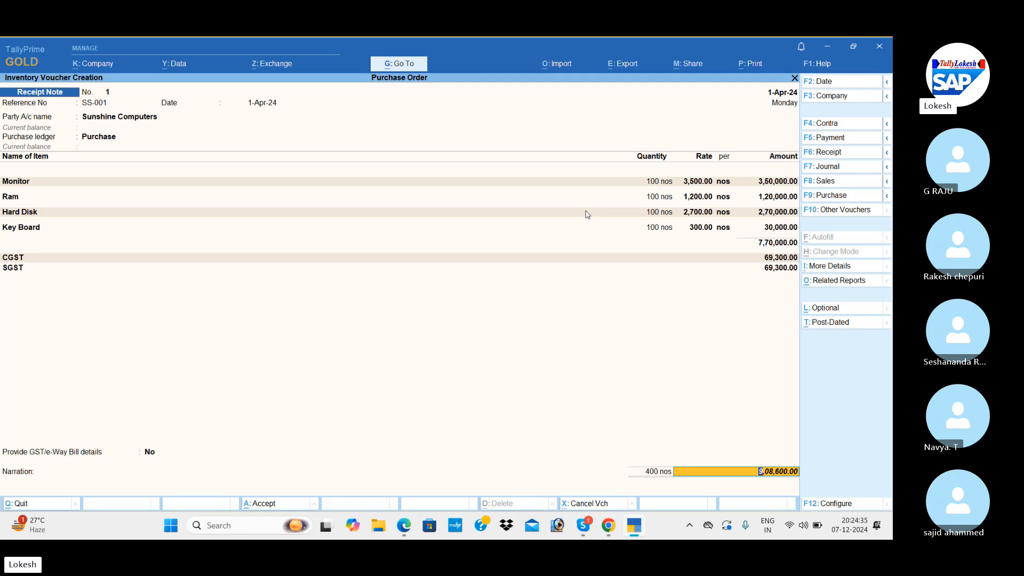
{"action": "key", "text": "Return"}
{"action": "key", "text": "Return"}
{"action": "key", "text": "Return"}
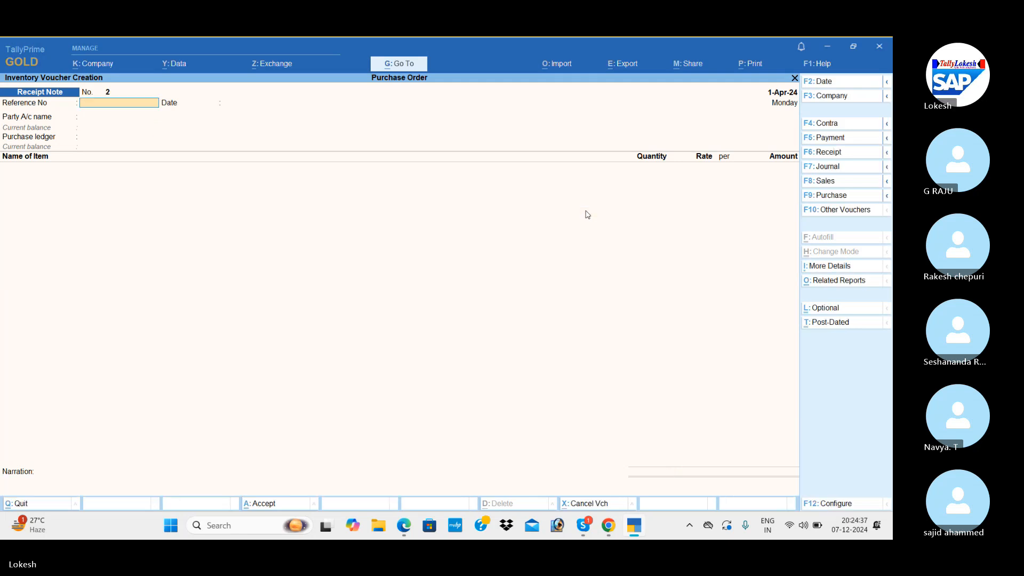
- Bring up the voucher types for the next entry and include the inactive ones
{"action": "left_click", "coordinate": [847, 212]}
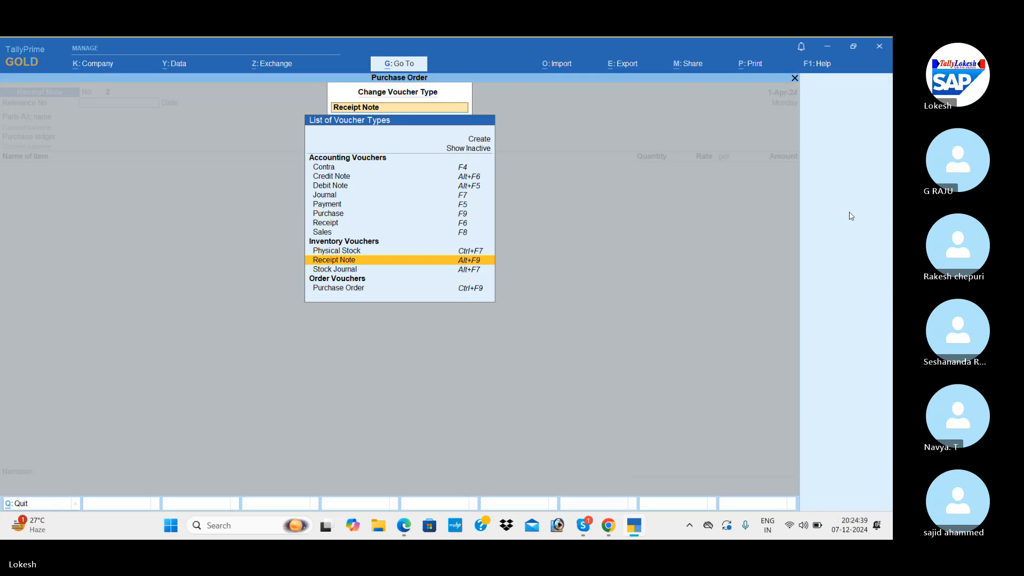
{"action": "key", "text": "Up"}
{"action": "key", "text": "Up"}
{"action": "key", "text": "Up"}
{"action": "key", "text": "Up"}
{"action": "key", "text": "Up"}
{"action": "key", "text": "Up"}
{"action": "key", "text": "Up"}
{"action": "key", "text": "Up"}
{"action": "key", "text": "Up"}
{"action": "key", "text": "Up"}
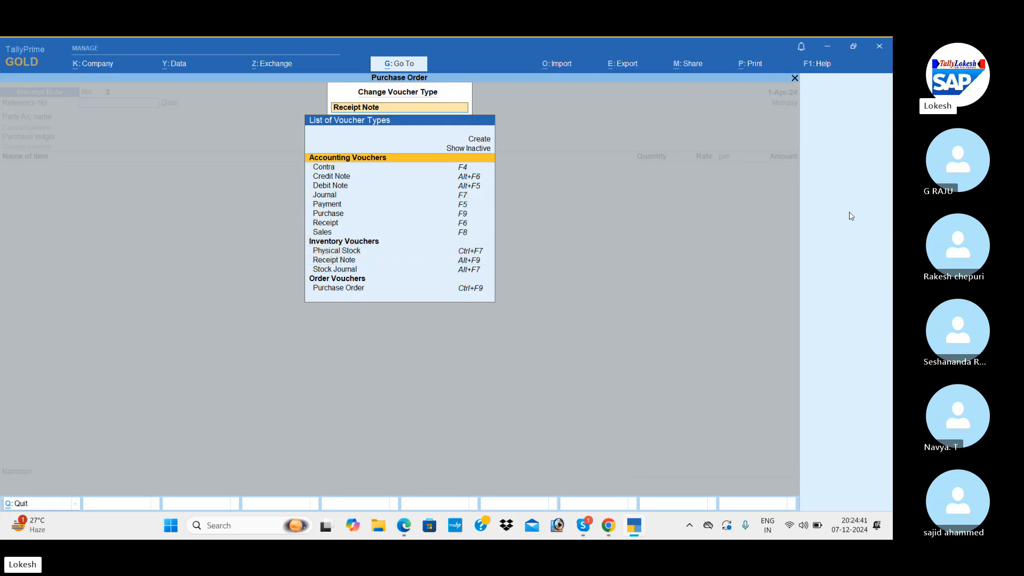
{"action": "key", "text": "Return"}
- Check the next transaction in the PDF, change the voucher type to Rejections Out and activate it
{"action": "key", "text": "Down"}
{"action": "key", "text": "Down"}
{"action": "key", "text": "Down"}
{"action": "key", "text": "Down"}
{"action": "key", "text": "Down"}
{"action": "key", "text": "Down"}
{"action": "key", "text": "Down"}
{"action": "key", "text": "Down"}
{"action": "key", "text": "Down"}
{"action": "key", "text": "Down"}
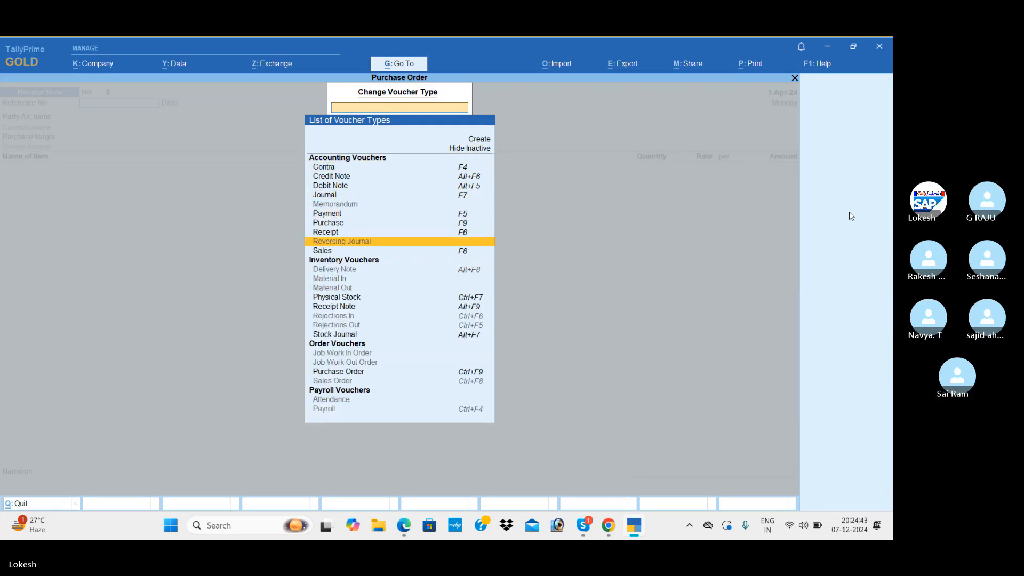
{"action": "key", "text": "alt+Tab"}
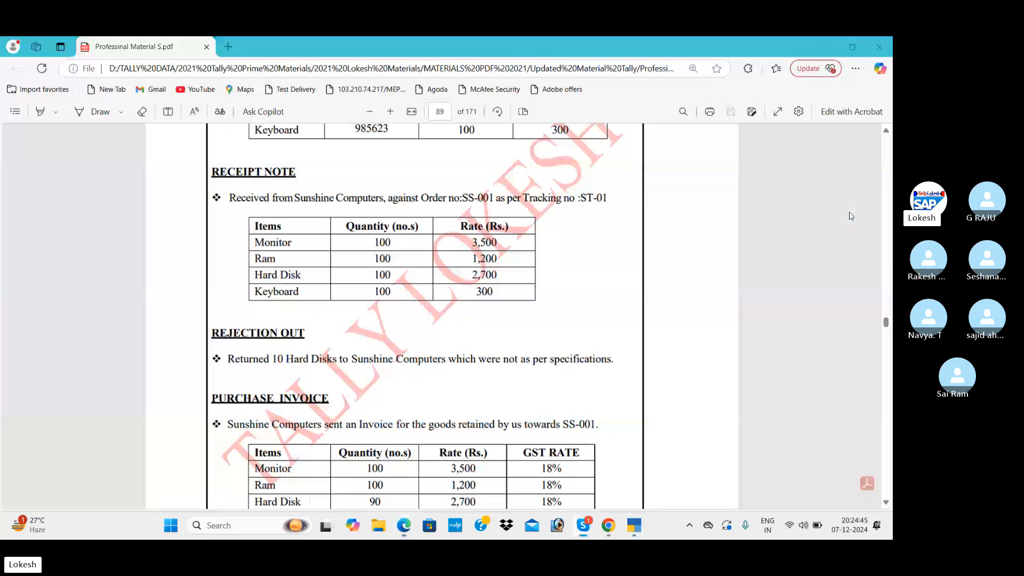
{"action": "scroll", "coordinate": [851, 216], "scroll_direction": "down", "scroll_amount": 1}
{"action": "key", "text": "alt+Tab"}
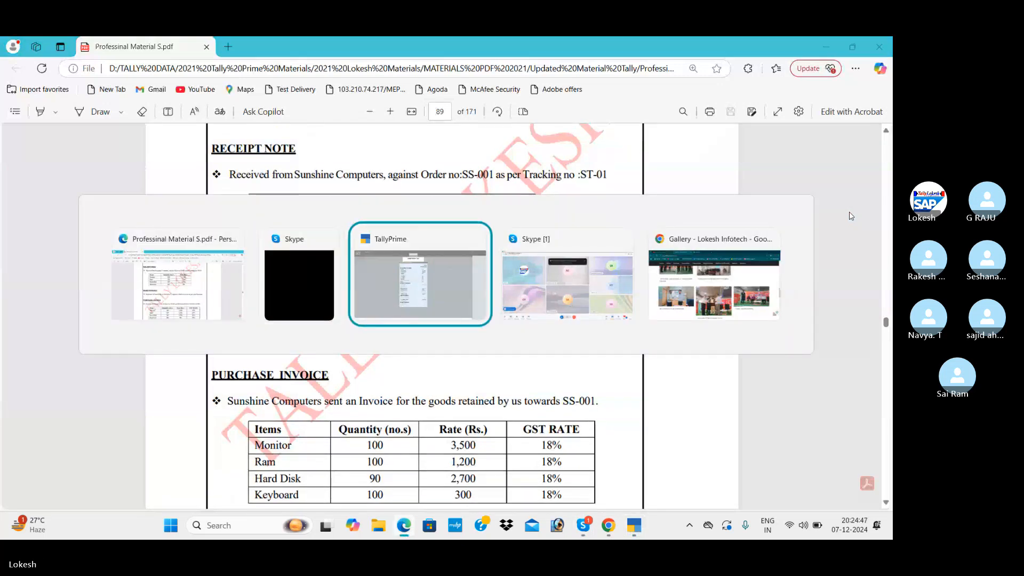
{"action": "key", "text": "Down"}
{"action": "key", "text": "Down"}
{"action": "key", "text": "Down"}
{"action": "key", "text": "Down"}
{"action": "key", "text": "Down"}
{"action": "key", "text": "Down"}
{"action": "key", "text": "Down"}
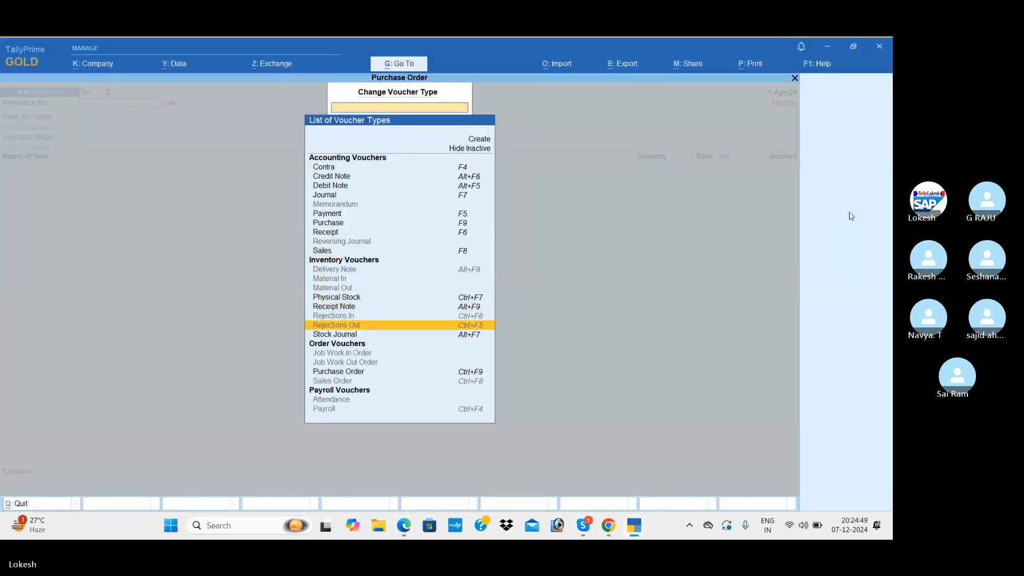
{"action": "key", "text": "Return"}
{"action": "type", "text": "ys"}
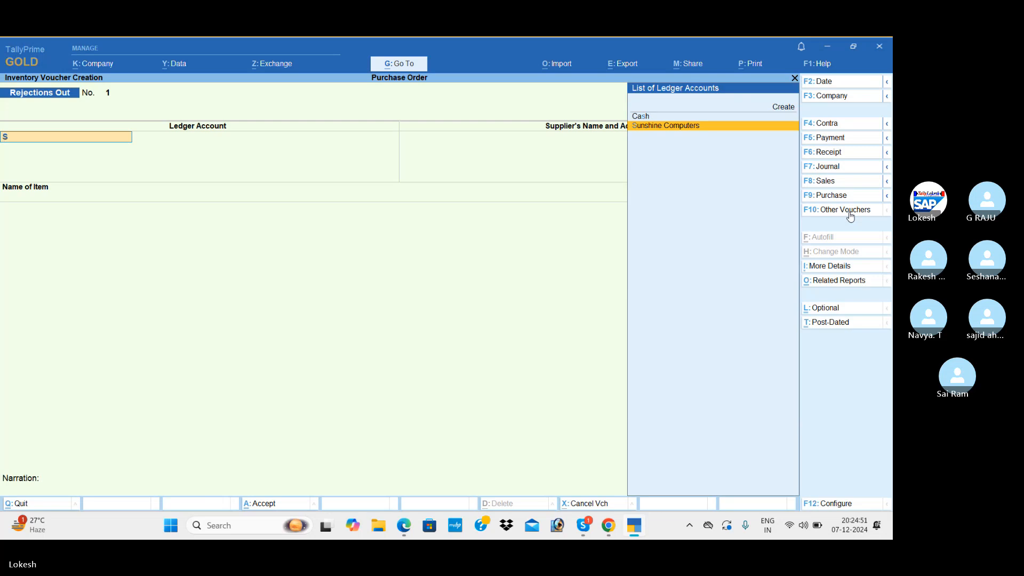
- Set Sunshine Computers as the rejection's ledger account and supplier, and choose Hard Disk as the returned item
{"action": "key", "text": "Return"}
{"action": "key", "text": "Return"}
{"action": "key", "text": "Return"}
{"action": "type", "text": "H"}
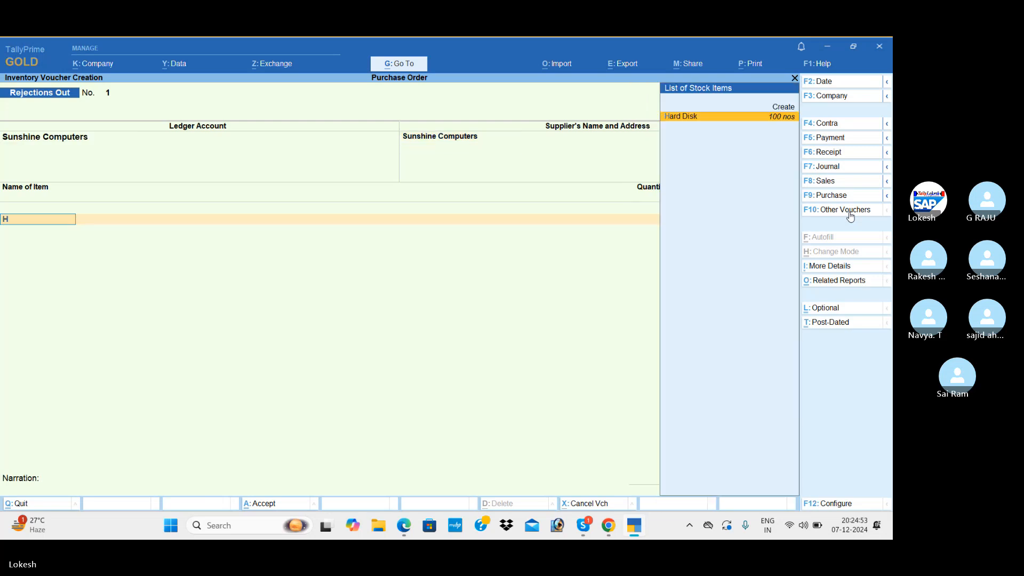
{"action": "key", "text": "Return"}
- Check the return in the PDF and allocate 10 nos of Hard Disk at 2,700 against tracking number ST-01
{"action": "key", "text": "alt+Tab"}
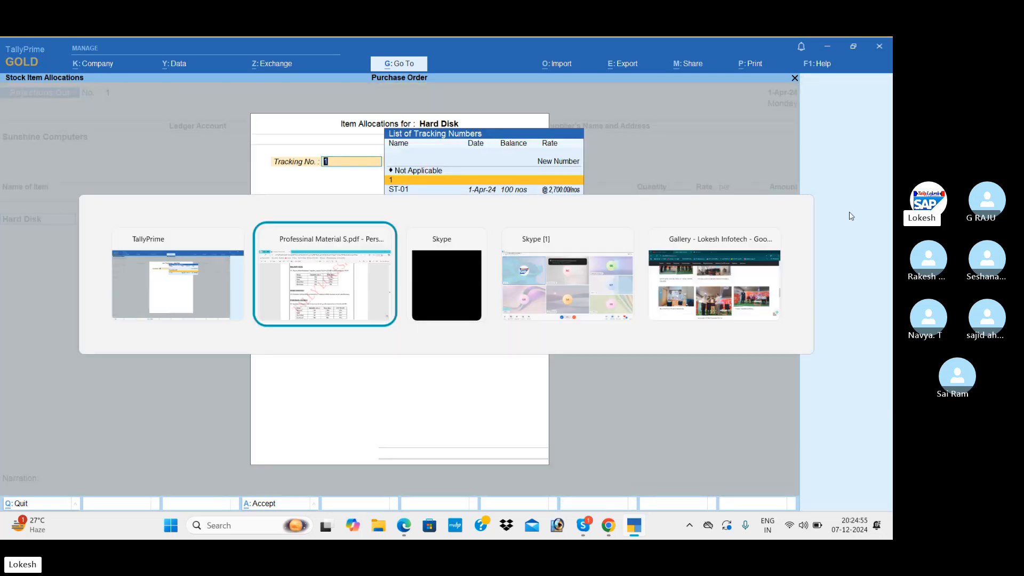
{"action": "key", "text": "alt+Tab"}
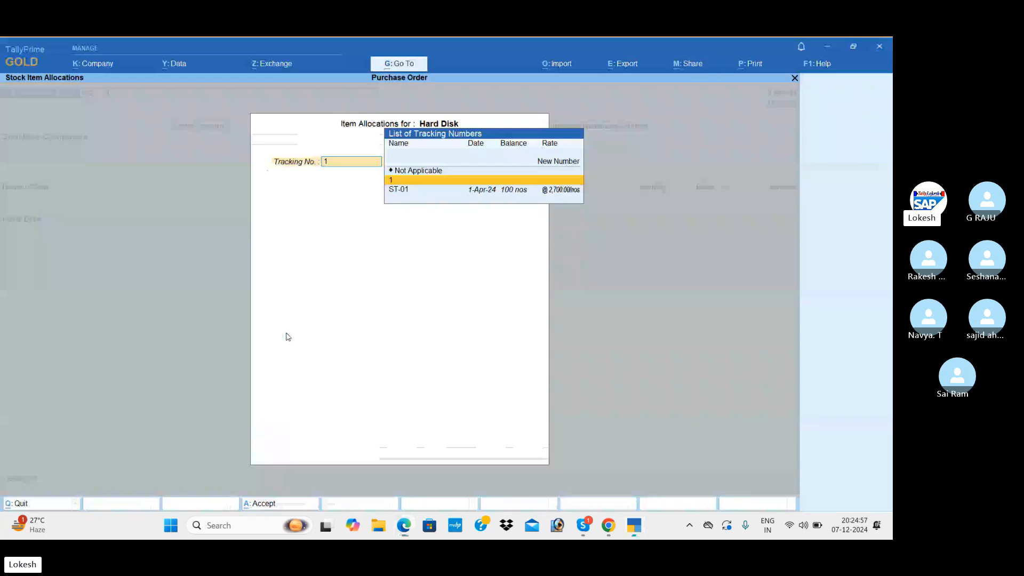
{"action": "key", "text": "Down"}
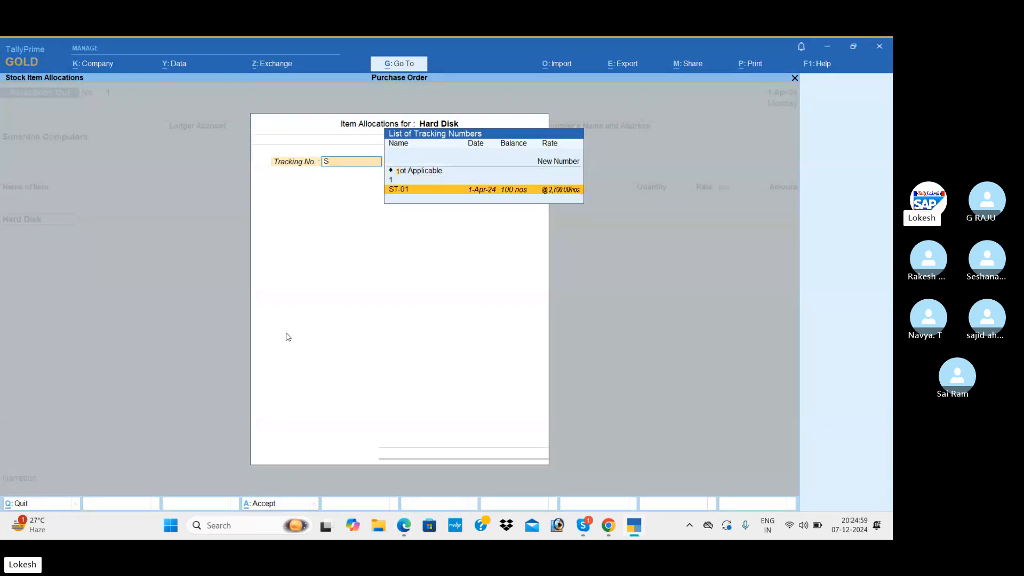
{"action": "key", "text": "Return"}
{"action": "type", "text": "10"}
{"action": "key", "text": "Return"}
{"action": "key", "text": "Return"}
{"action": "key", "text": "Return"}
{"action": "key", "text": "Return"}
{"action": "key", "text": "Return"}
- End the item list, leave the narration blank and save the Rejections Out voucher
{"action": "key", "text": "Return"}
{"action": "key", "text": "Return"}
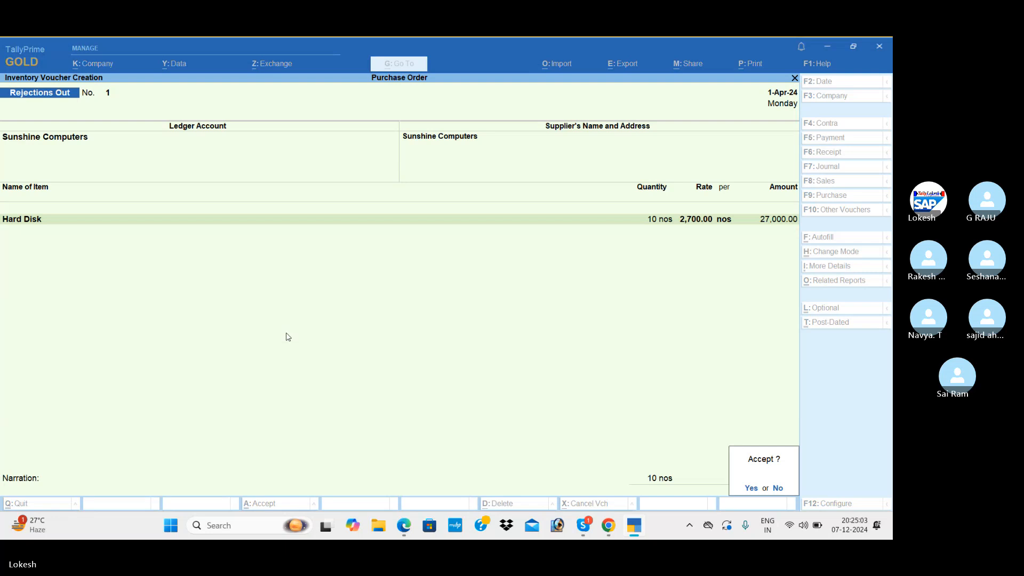
{"action": "key", "text": "Return"}
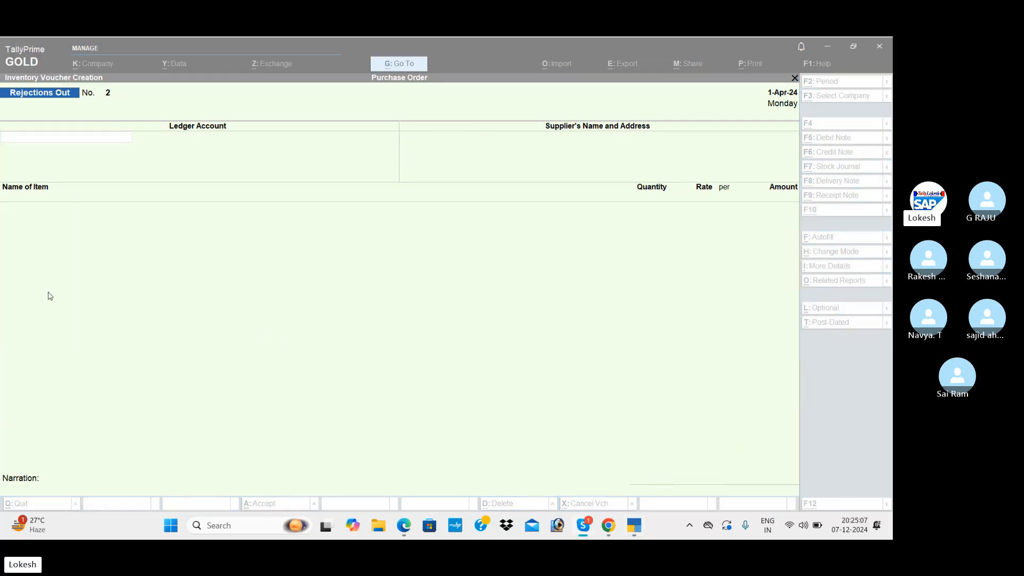
- Start a Purchase voucher and review the purchase invoice exercise in the PDF
{"action": "left_click", "coordinate": [447, 192]}
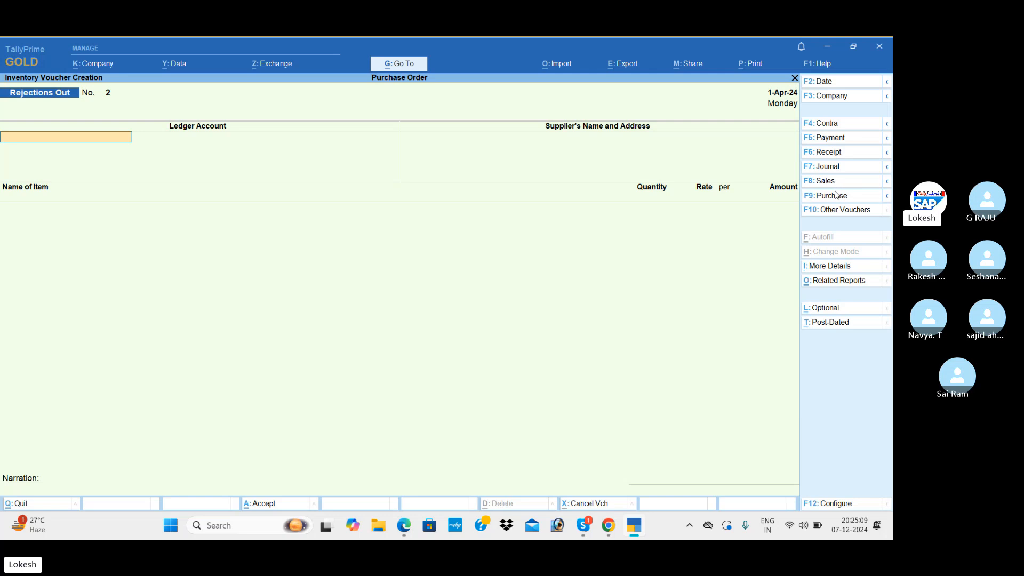
{"action": "left_click", "coordinate": [834, 195]}
{"action": "key", "text": "alt+Tab"}
{"action": "key", "text": "alt+Tab"}
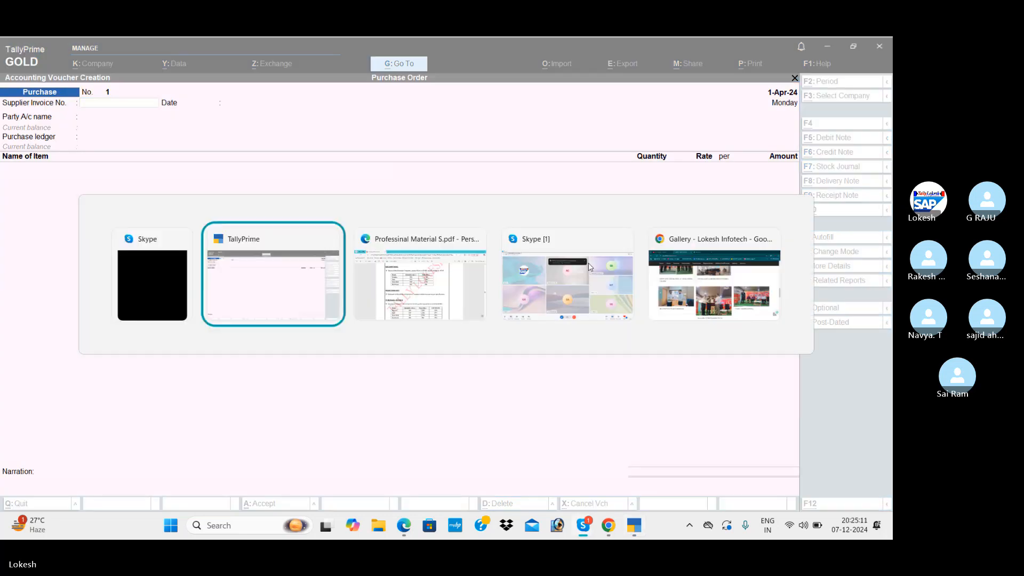
{"action": "scroll", "coordinate": [585, 268], "scroll_direction": "down", "scroll_amount": 3}
{"action": "scroll", "coordinate": [501, 289], "scroll_direction": "down", "scroll_amount": 1}
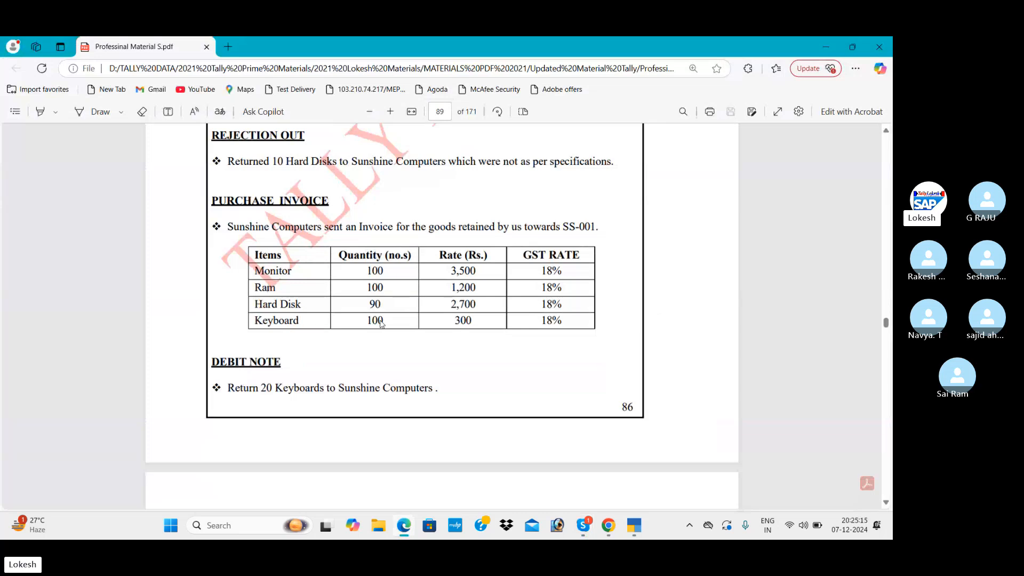
{"action": "key", "text": "alt+Tab"}
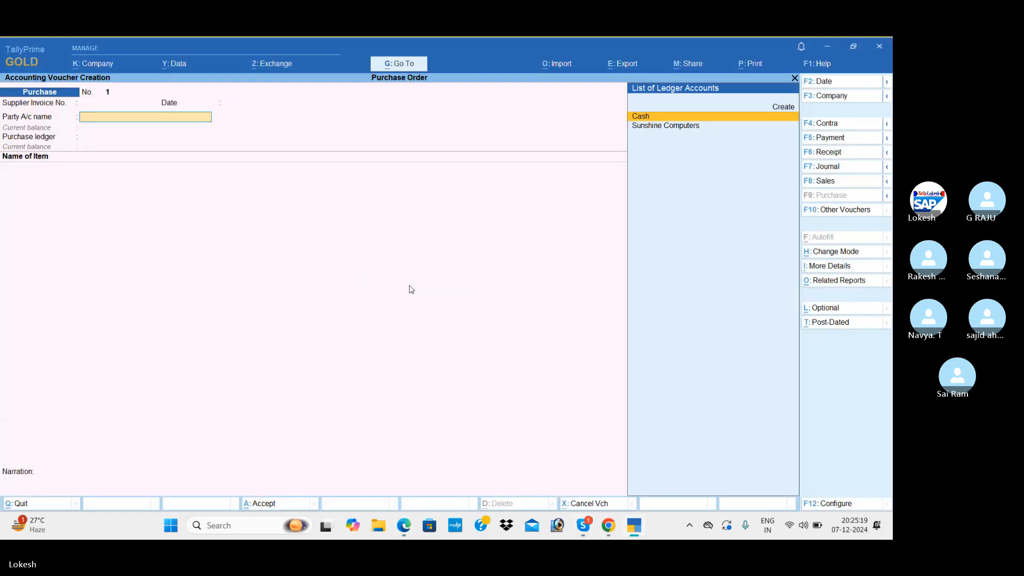
- Set Sunshine Computers as the purchase's party and link receipt note ST-01 dated 1-Apr-24
{"action": "key", "text": "Down"}
{"action": "key", "text": "Return"}
{"action": "key", "text": "Down"}
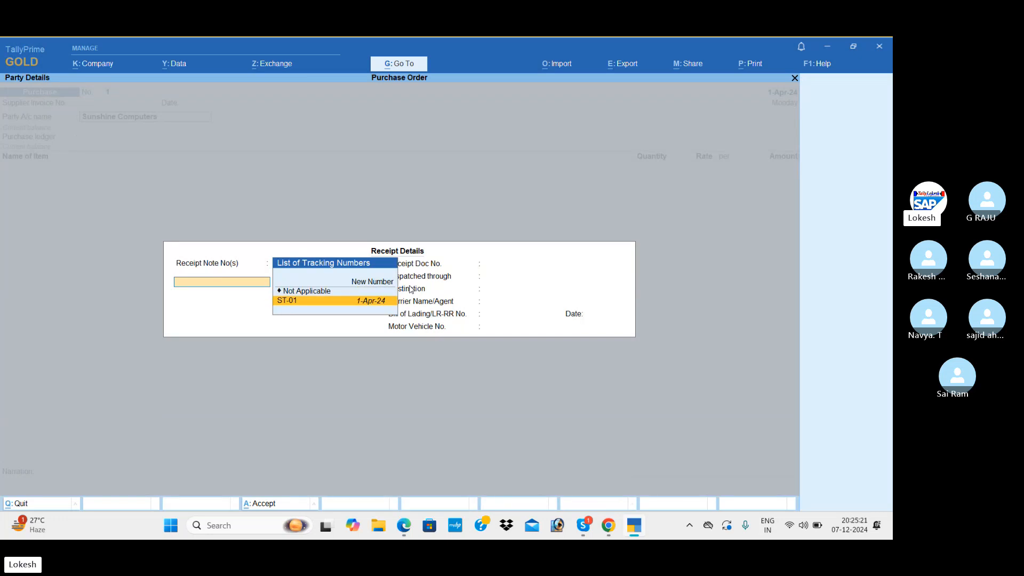
{"action": "key", "text": "Return"}
{"action": "key", "text": "Return"}
{"action": "key", "text": "Return"}
{"action": "key", "text": "Return"}
{"action": "key", "text": "Return"}
{"action": "key", "text": "Return"}
{"action": "key", "text": "Return"}
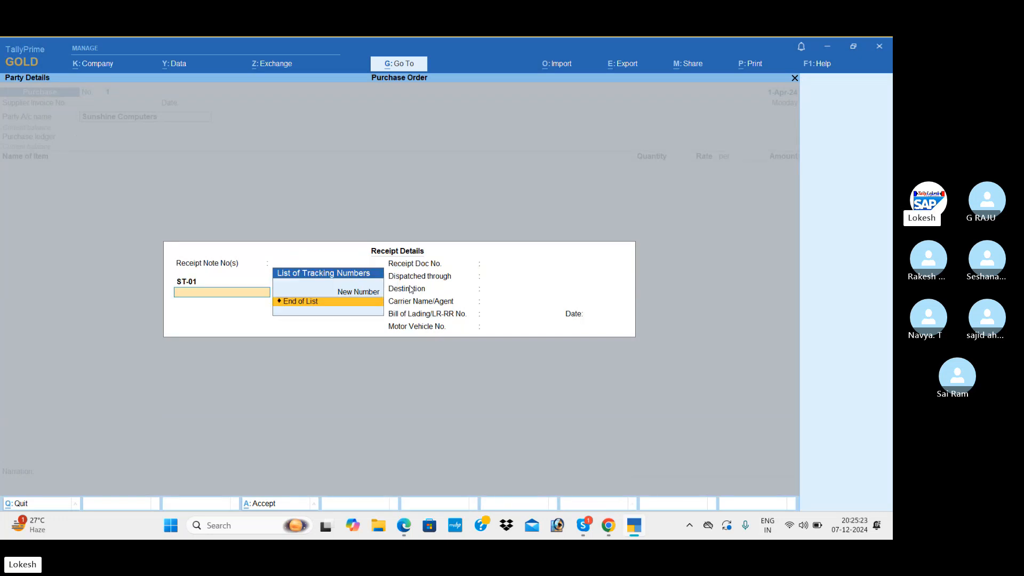
- End the receipt note list, leave the receipt details blank, accept the party details and keep Purchase as the purchase ledger
{"action": "key", "text": "Return"}
{"action": "key", "text": "Return"}
{"action": "key", "text": "Return"}
{"action": "key", "text": "Return"}
{"action": "key", "text": "Return"}
{"action": "key", "text": "Return"}
{"action": "key", "text": "Return"}
{"action": "key", "text": "Return"}
{"action": "key", "text": "Return"}
{"action": "key", "text": "Return"}
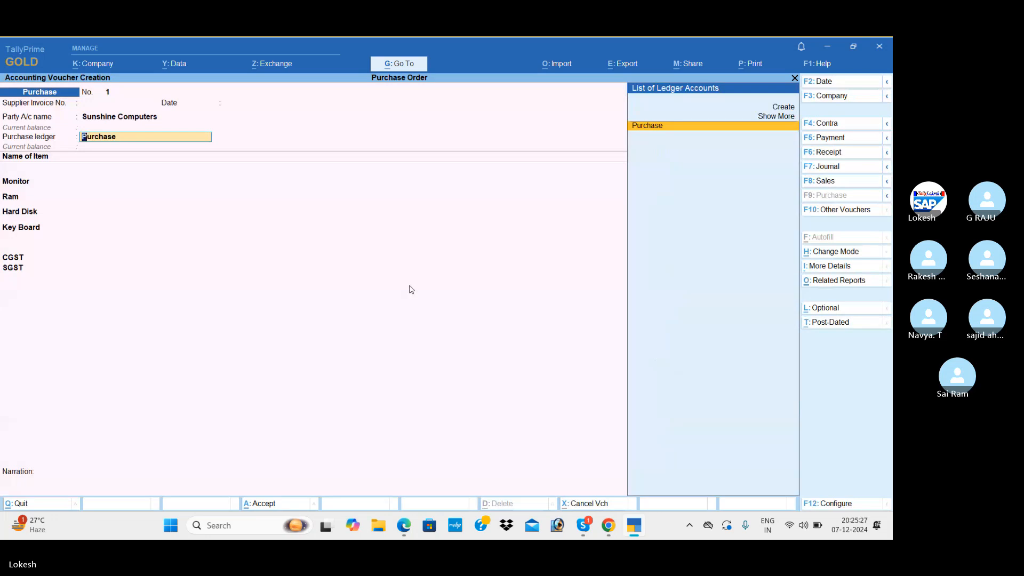
{"action": "key", "text": "Return"}
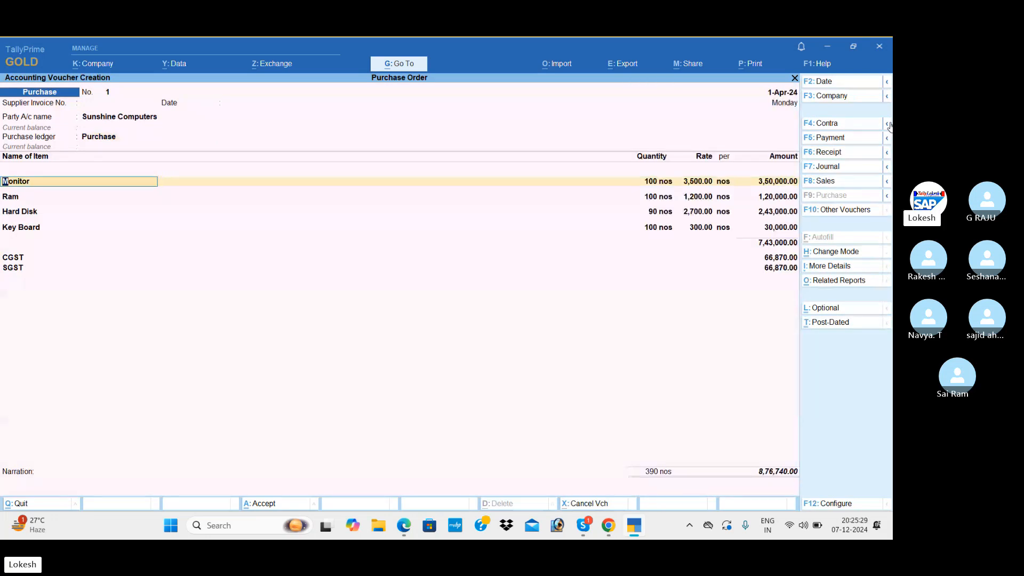
- Keep the purchase's SGST amount, set Provide GST/e-Way Bill details to No and save the voucher
{"action": "left_click", "coordinate": [791, 269]}
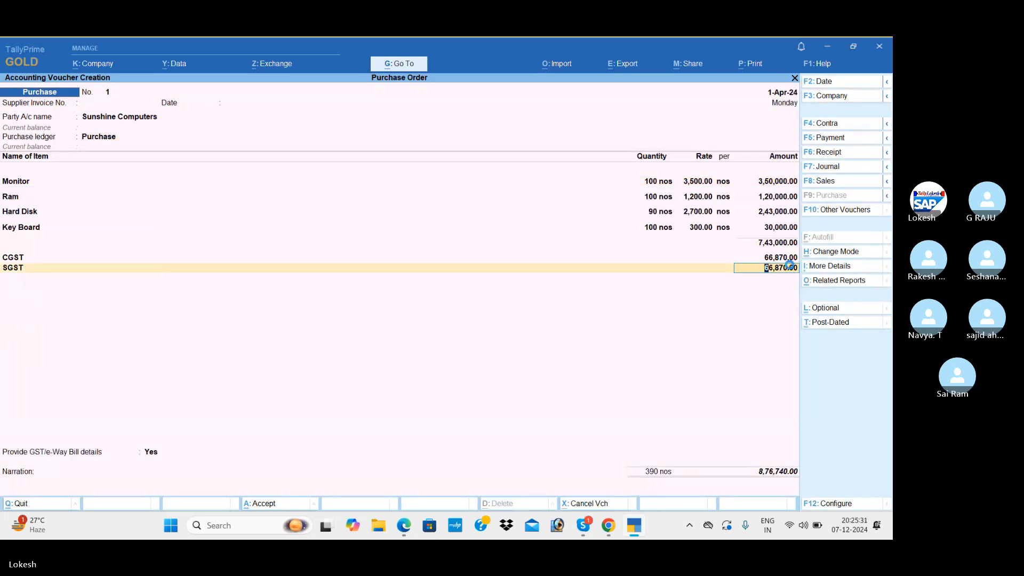
{"action": "key", "text": "Return"}
{"action": "key", "text": "Return"}
{"action": "key", "text": "n"}
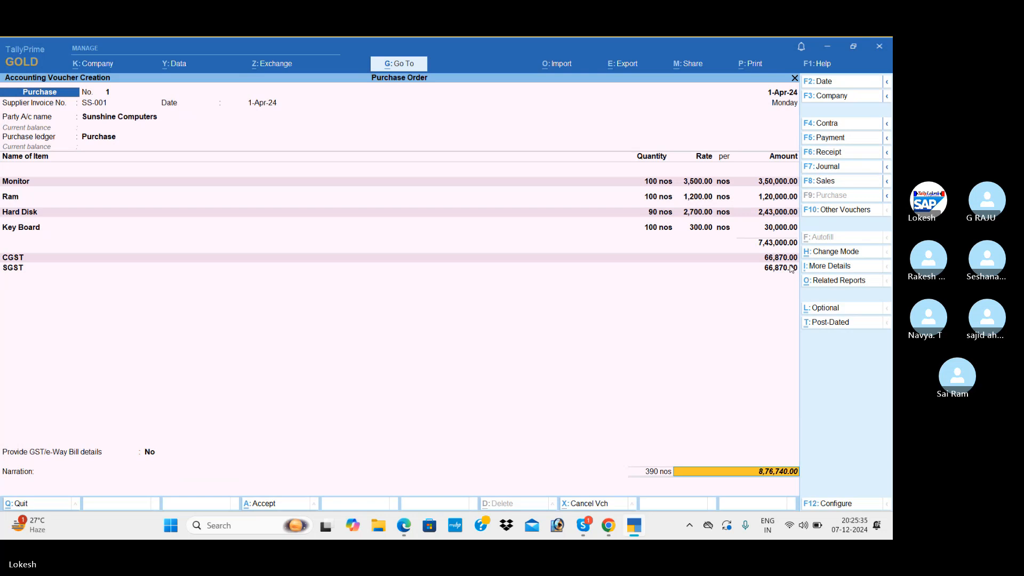
{"action": "key", "text": "Return"}
{"action": "key", "text": "Return"}
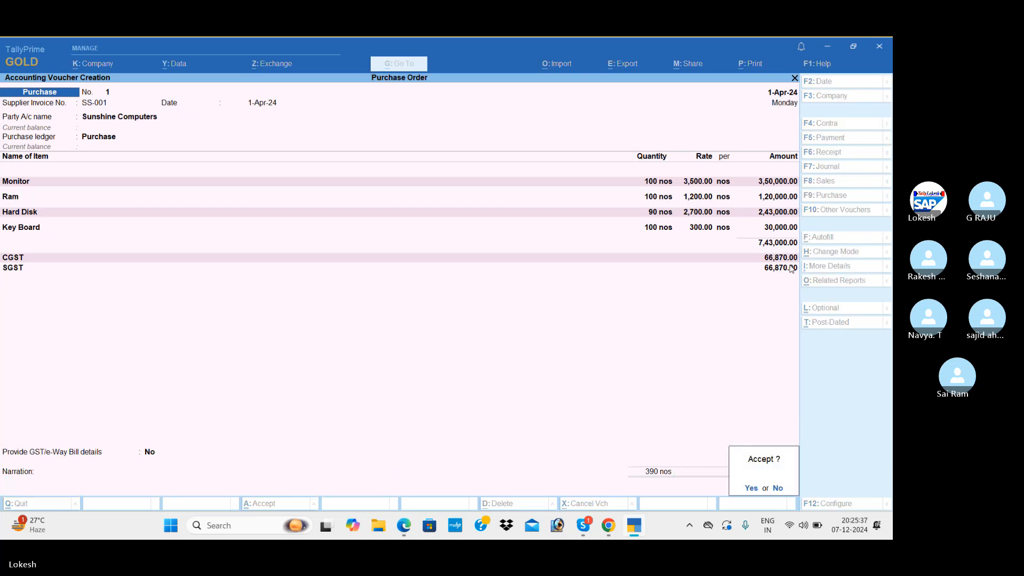
{"action": "key", "text": "Return"}
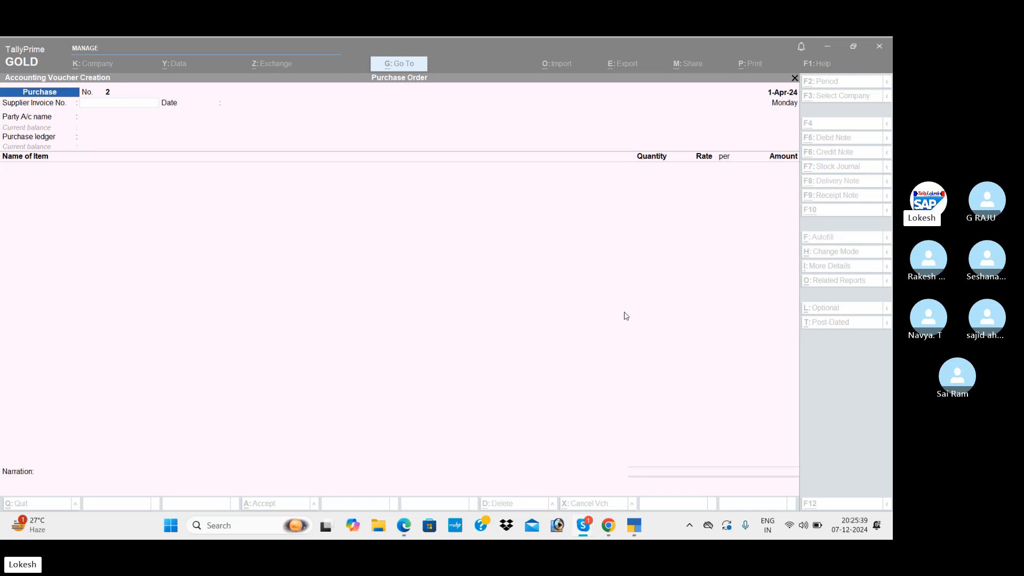
- Check the debit note exercise in the PDF and return to the TallyPrime voucher screen
{"action": "key", "text": "alt+Tab"}
{"action": "key", "text": "alt+Tab"}
{"action": "scroll", "coordinate": [613, 314], "scroll_direction": "down", "scroll_amount": 3}
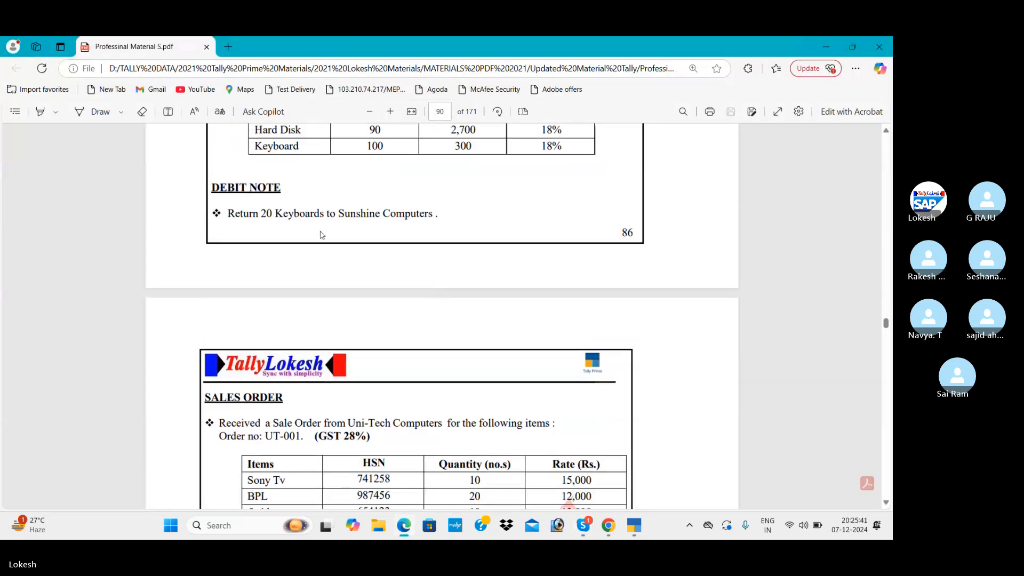
{"action": "key", "text": "alt+Tab"}
{"action": "key", "text": "alt+Tab"}
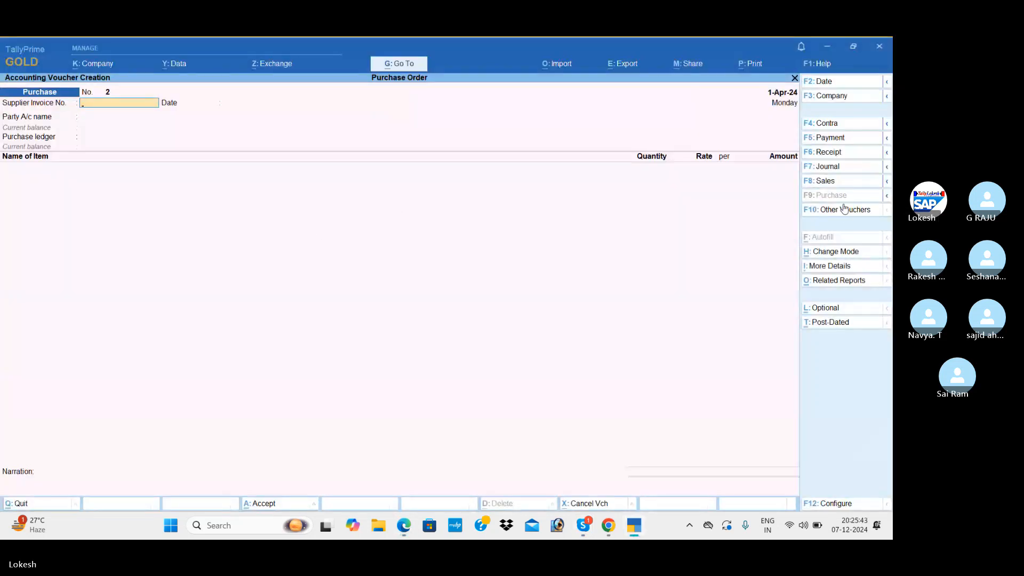
- Change the voucher type from Purchase to Debit Note
{"action": "left_click", "coordinate": [848, 210]}
{"action": "key", "text": "Up"}
{"action": "key", "text": "Up"}
{"action": "key", "text": "Up"}
{"action": "key", "text": "Up"}
{"action": "key", "text": "Up"}
{"action": "key", "text": "Up"}
{"action": "key", "text": "Up"}
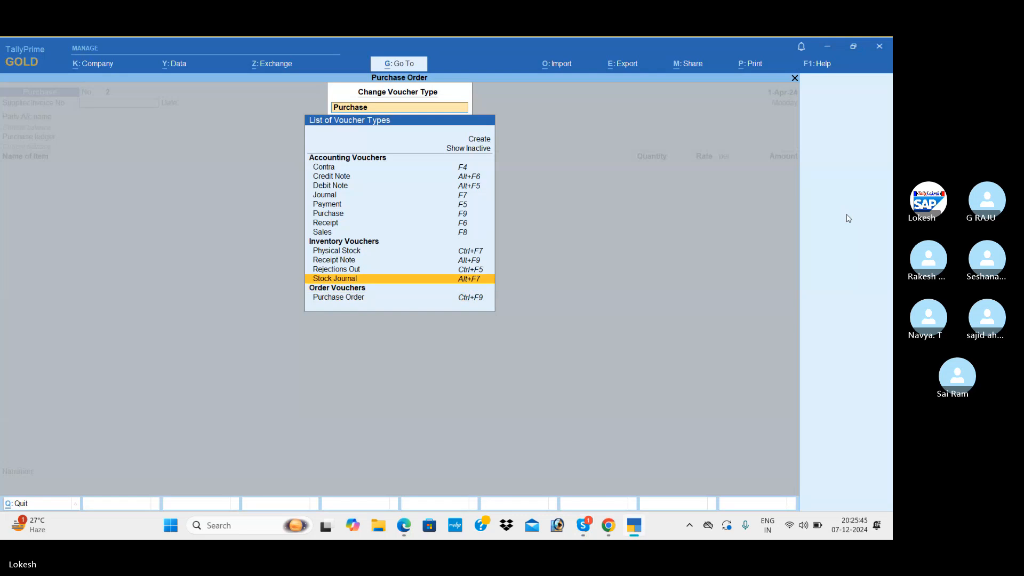
{"action": "key", "text": "Up"}
{"action": "key", "text": "Up"}
{"action": "key", "text": "Up"}
{"action": "key", "text": "Up"}
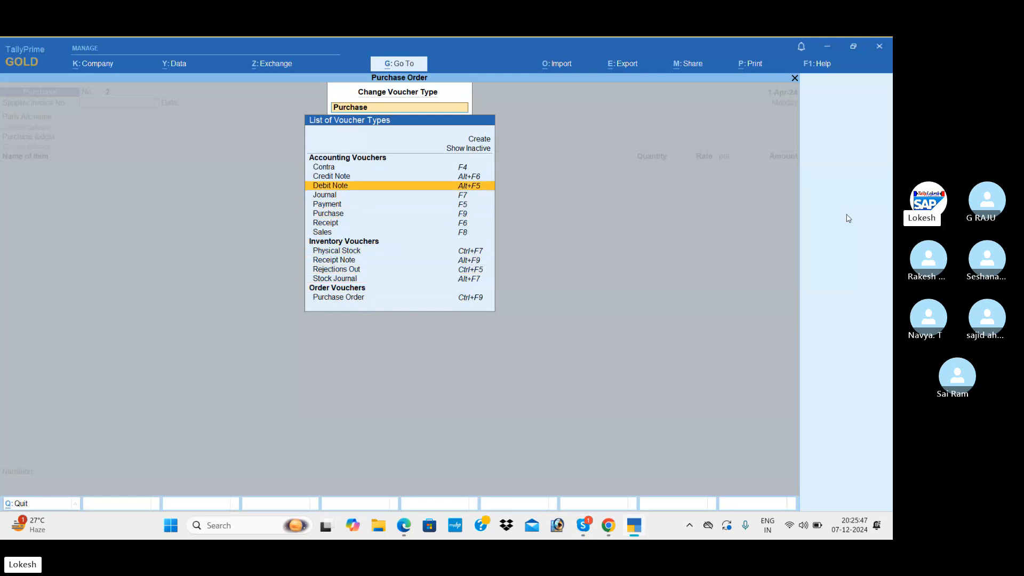
{"action": "key", "text": "Return"}
- Set Sunshine Computers as the debit note's party, leave the dispatch and original invoice details blank, and use Purchase as the ledger account
{"action": "key", "text": "Down"}
{"action": "key", "text": "Return"}
{"action": "key", "text": "Return"}
{"action": "key", "text": "Return"}
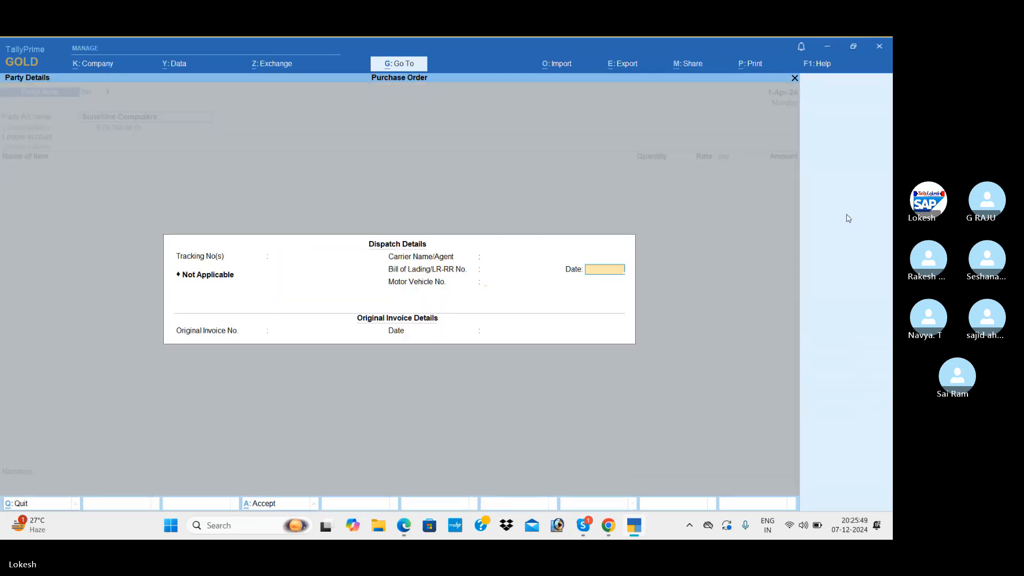
{"action": "key", "text": "Return"}
{"action": "key", "text": "Return"}
{"action": "key", "text": "Return"}
{"action": "key", "text": "Return"}
{"action": "key", "text": "Return"}
{"action": "key", "text": "Return"}
{"action": "key", "text": "Return"}
{"action": "key", "text": "Return"}
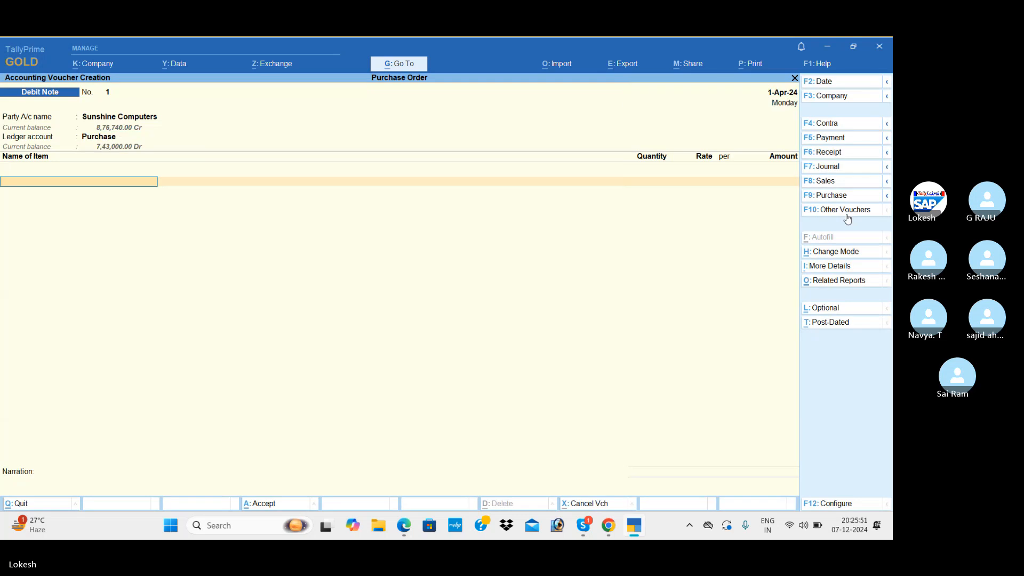
- Add the Key Board item with tracking and order numbers Not Applicable, quantity 20 nos and rate 300
{"action": "type", "text": "K"}
{"action": "key", "text": "Return"}
{"action": "key", "text": "Return"}
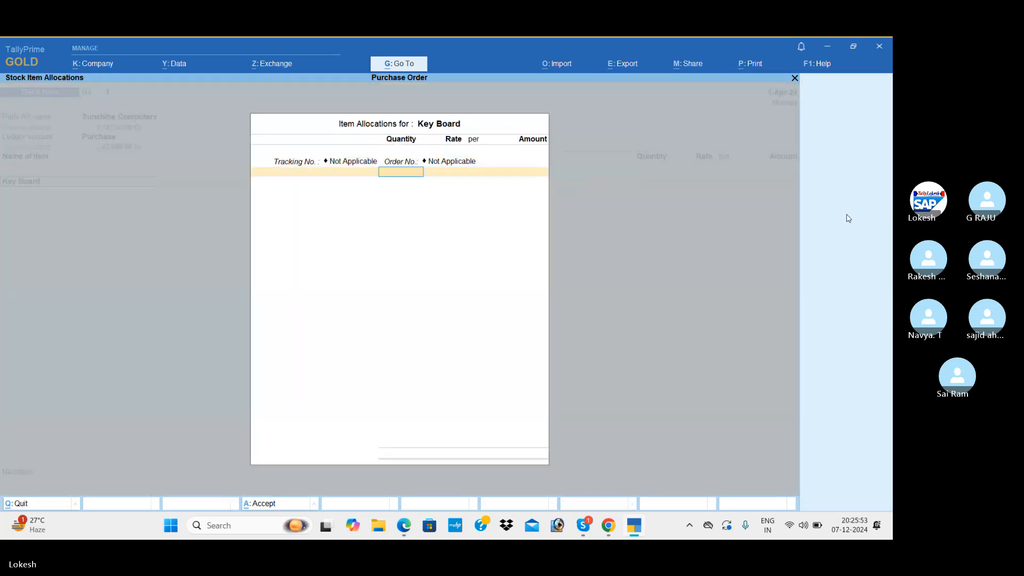
{"action": "type", "text": "20"}
{"action": "key", "text": "Return"}
{"action": "key", "text": "Return"}
{"action": "key", "text": "Return"}
{"action": "key", "text": "Return"}
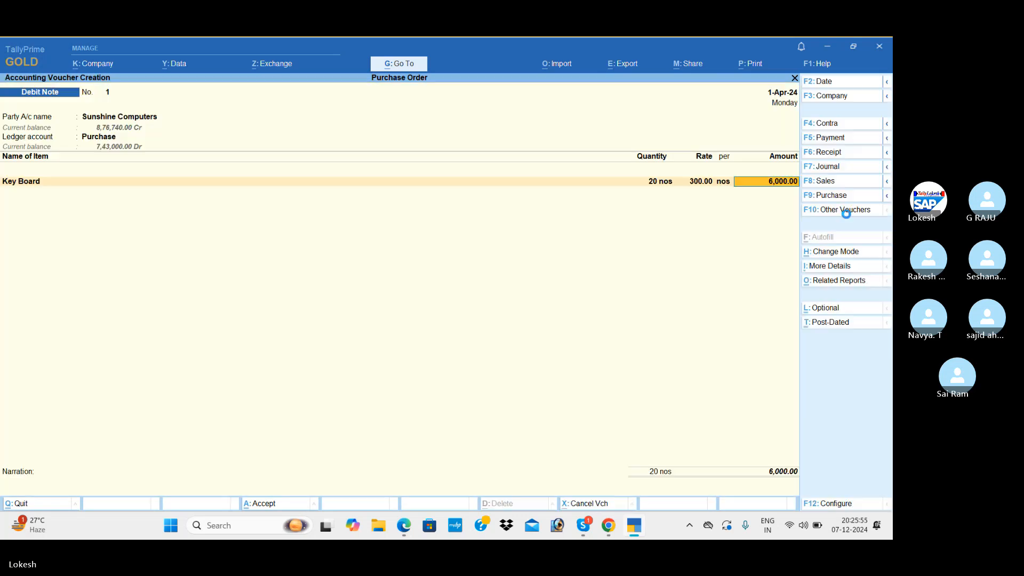
{"action": "key", "text": "Return"}
- Add the CGST and SGST ledgers to the debit note with their calculated amounts
{"action": "type", "text": "CG"}
{"action": "key", "text": "Return"}
{"action": "key", "text": "Return"}
{"action": "type", "text": "SG"}
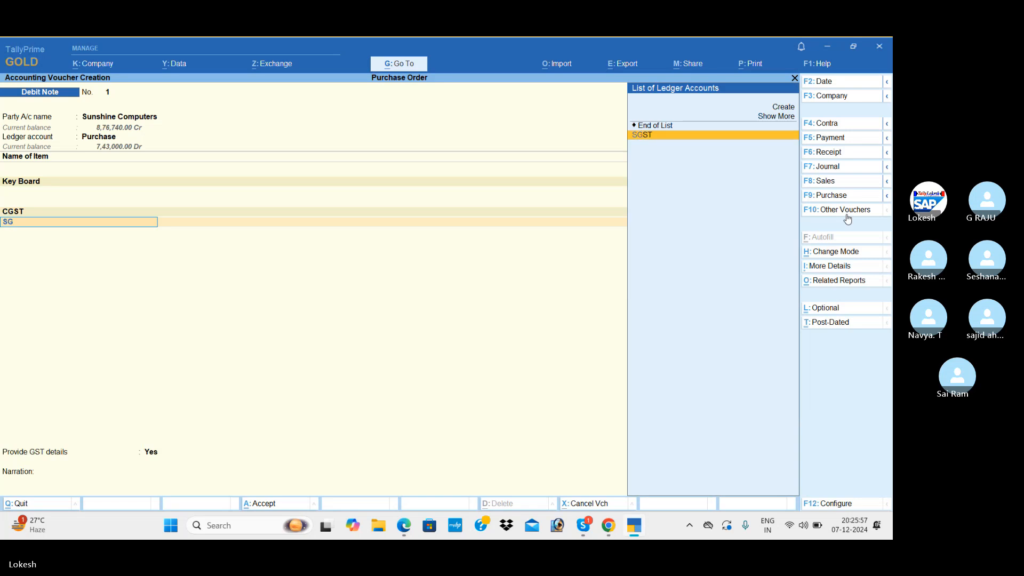
{"action": "key", "text": "Return"}
{"action": "key", "text": "Return"}
- Set Provide GST details to No and save the debit note
{"action": "key", "text": "Return"}
{"action": "key", "text": "Up"}
{"action": "key", "text": "Return"}
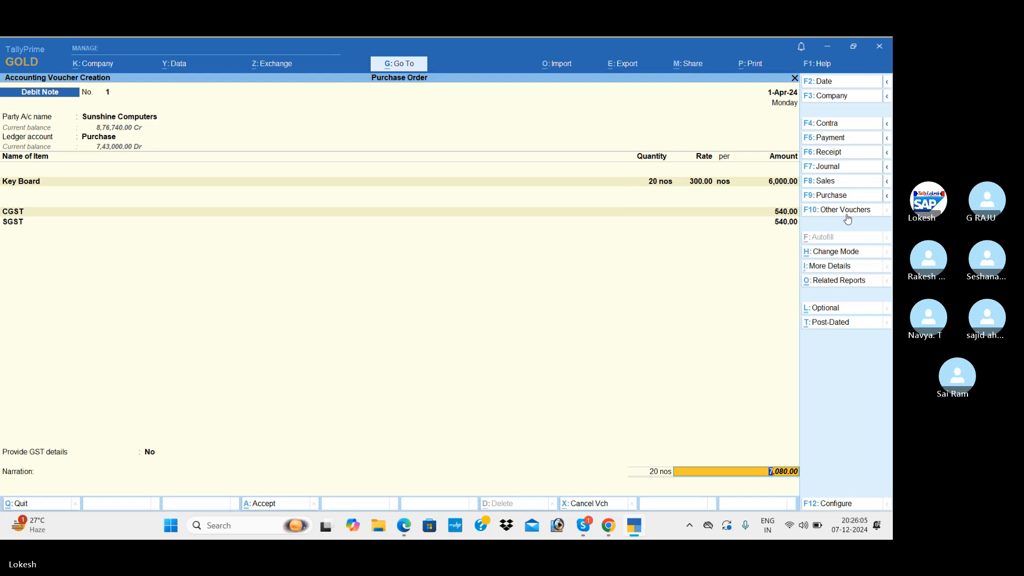
{"action": "key", "text": "Return"}
{"action": "key", "text": "Return"}
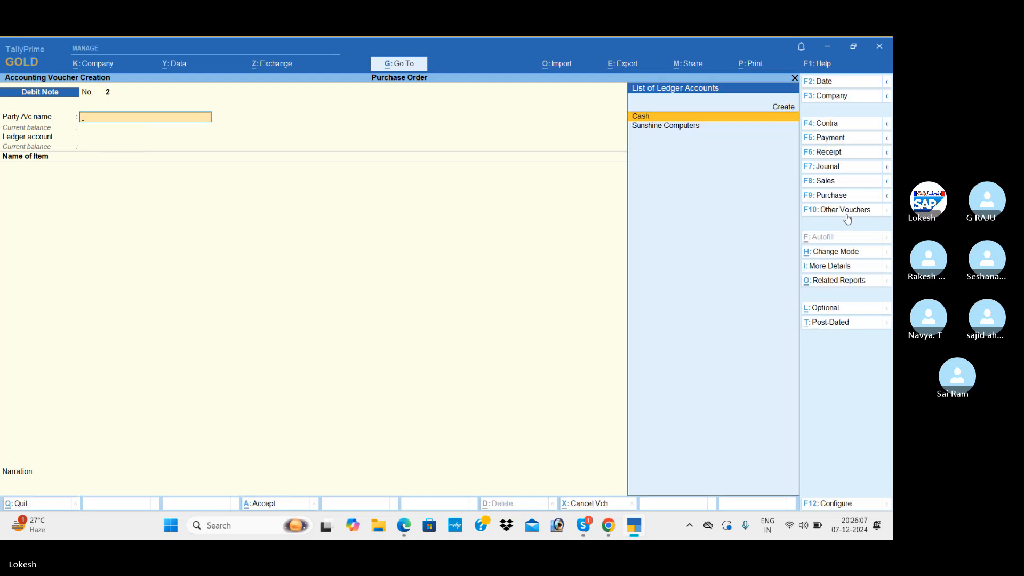
- Leave voucher creation and look through the 1-Apr-24 vouchers in the Day Book
{"action": "key", "text": "Escape"}
{"action": "key", "text": "Down"}
{"action": "key", "text": "Return"}
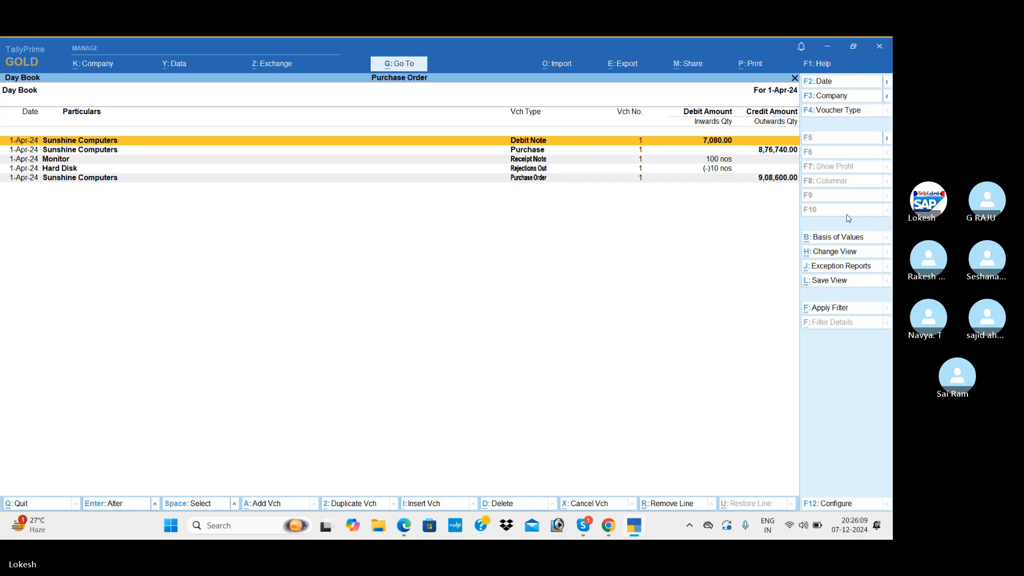
{"action": "key", "text": "Down"}
{"action": "key", "text": "Down"}
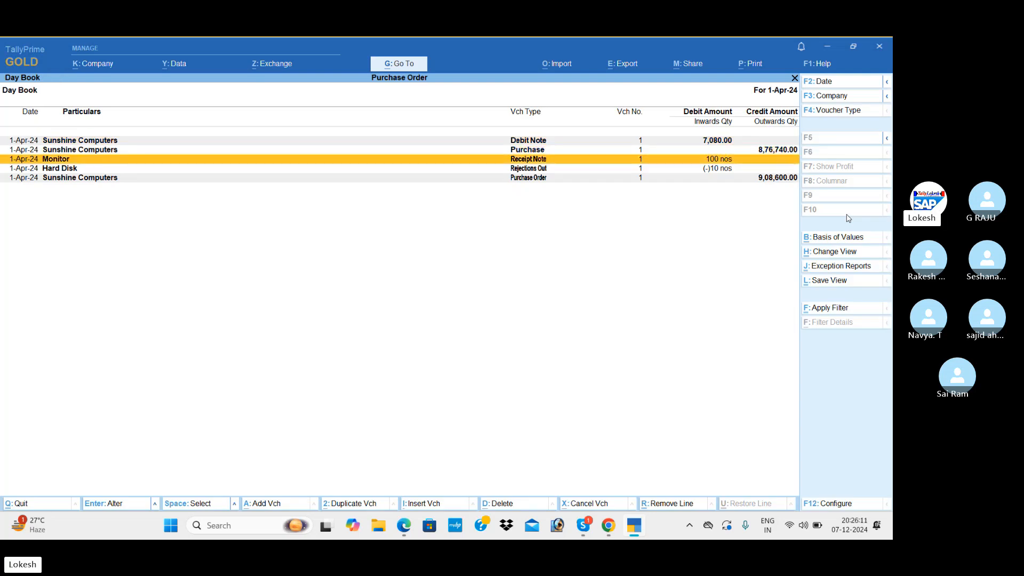
{"action": "key", "text": "Down"}
{"action": "key", "text": "Down"}
{"action": "key", "text": "Escape"}
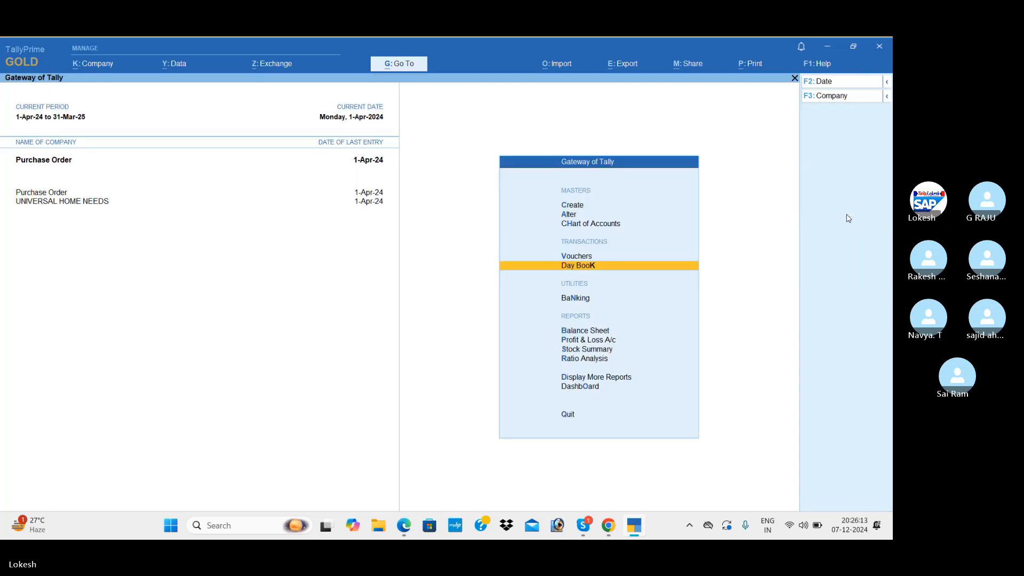
- Examine the closing quantities and values of the items in the Stock Summary
{"action": "key", "text": "Down"}
{"action": "key", "text": "Down"}
{"action": "key", "text": "Down"}
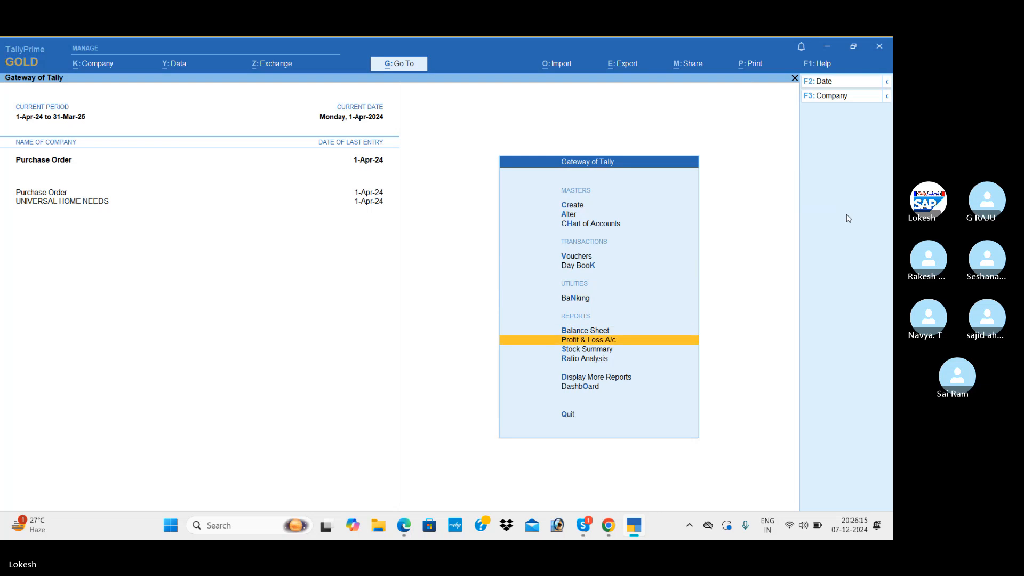
{"action": "key", "text": "Down"}
{"action": "key", "text": "Return"}
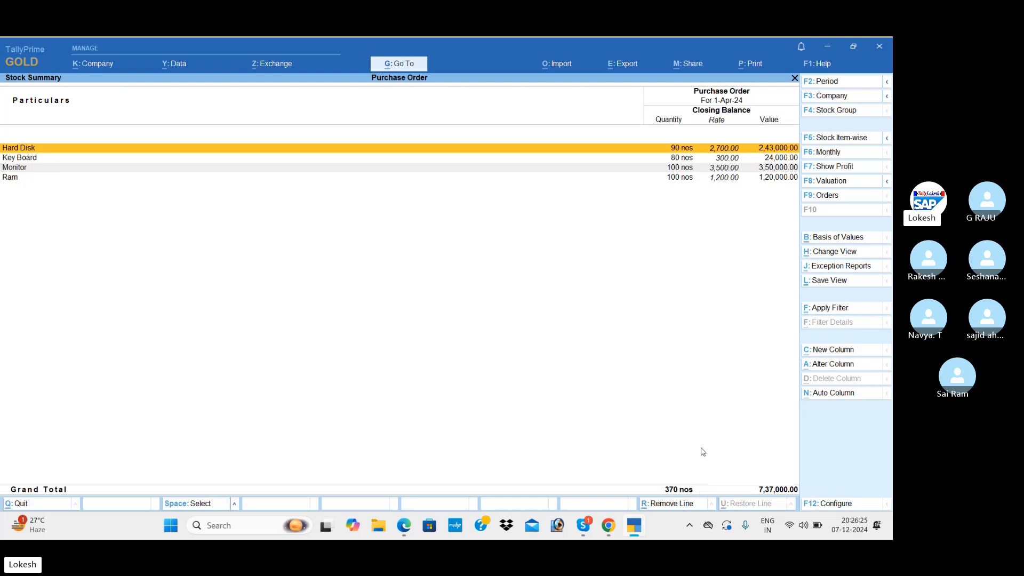
{"action": "key", "text": "Escape"}
{"action": "key", "text": "Down"}
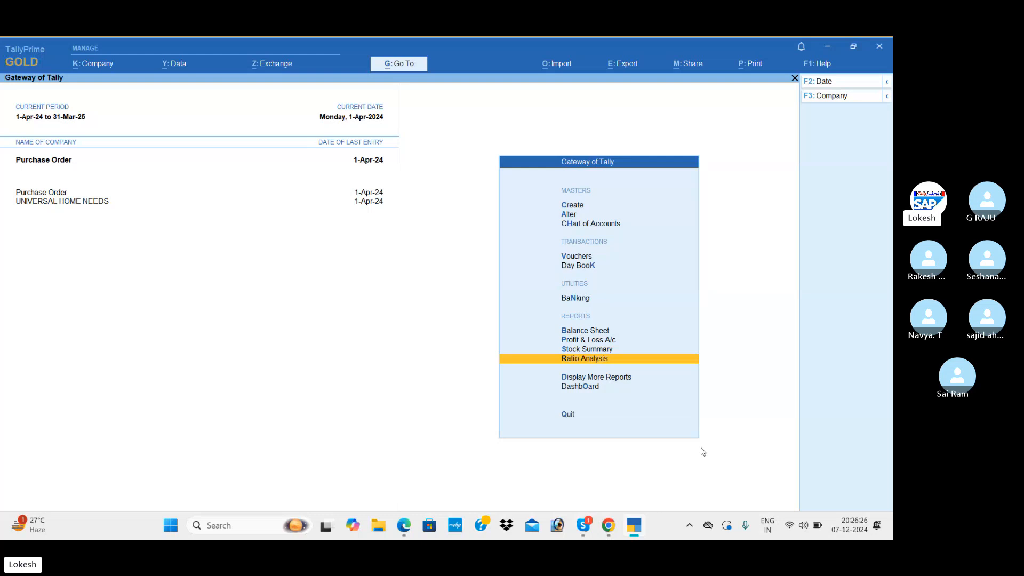
{"action": "key", "text": "o"}
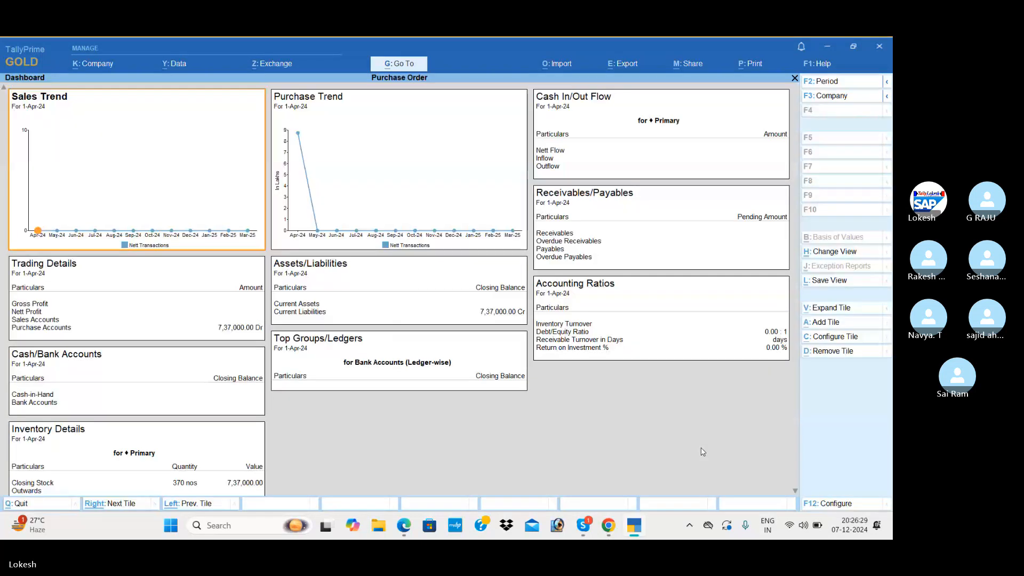
{"action": "key", "text": "Escape"}
- Reopen the Stock Summary and set Show Goods Inwards and Show Goods Outwards to Yes in its configuration
{"action": "key", "text": "Up"}
{"action": "key", "text": "Up"}
{"action": "key", "text": "Return"}
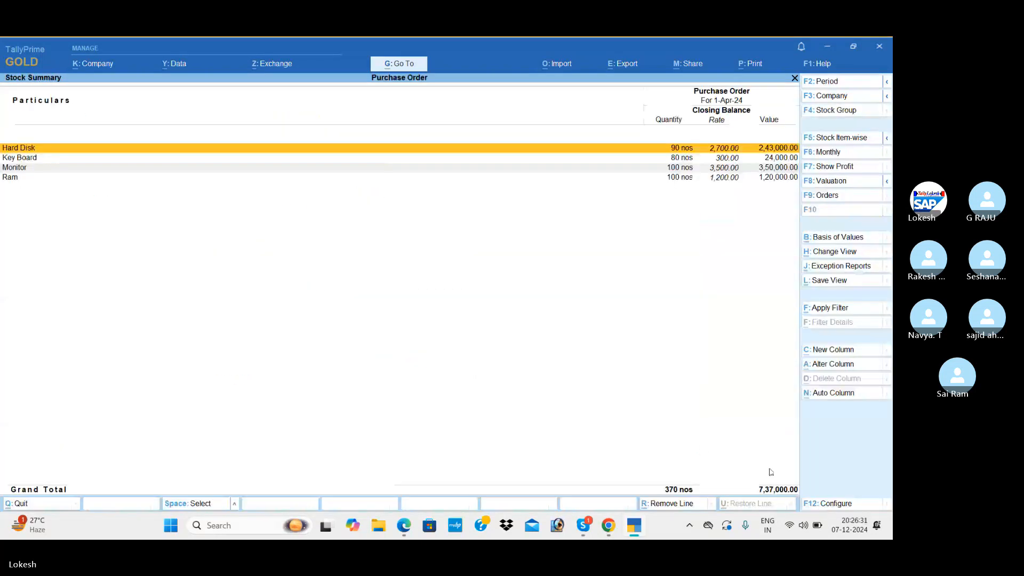
{"action": "left_click", "coordinate": [845, 506]}
{"action": "key", "text": "Down"}
{"action": "key", "text": "Down"}
{"action": "key", "text": "Down"}
{"action": "key", "text": "Down"}
{"action": "key", "text": "Down"}
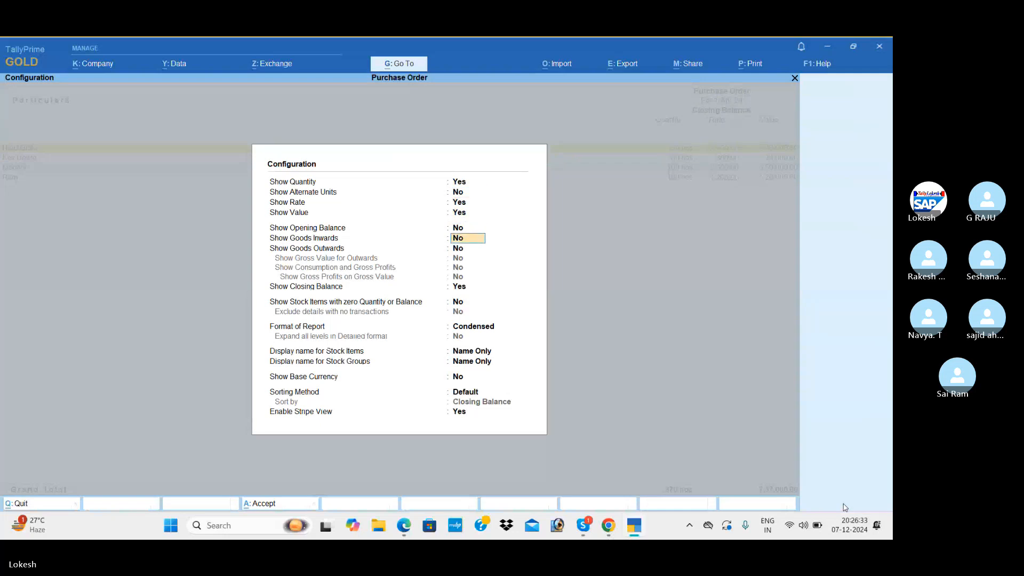
{"action": "key", "text": "y"}
{"action": "key", "text": "y"}
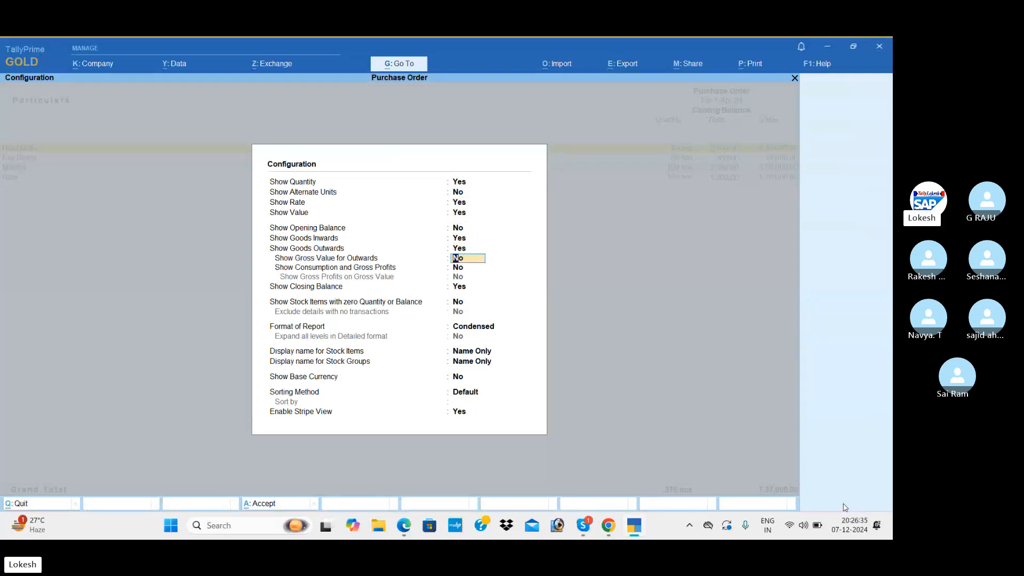
- Keep the remaining Stock Summary configuration options as they are and apply the configuration
{"action": "key", "text": "Down"}
{"action": "key", "text": "Down"}
{"action": "key", "text": "Down"}
{"action": "key", "text": "Down"}
{"action": "key", "text": "Down"}
{"action": "key", "text": "Down"}
{"action": "key", "text": "Down"}
{"action": "key", "text": "Down"}
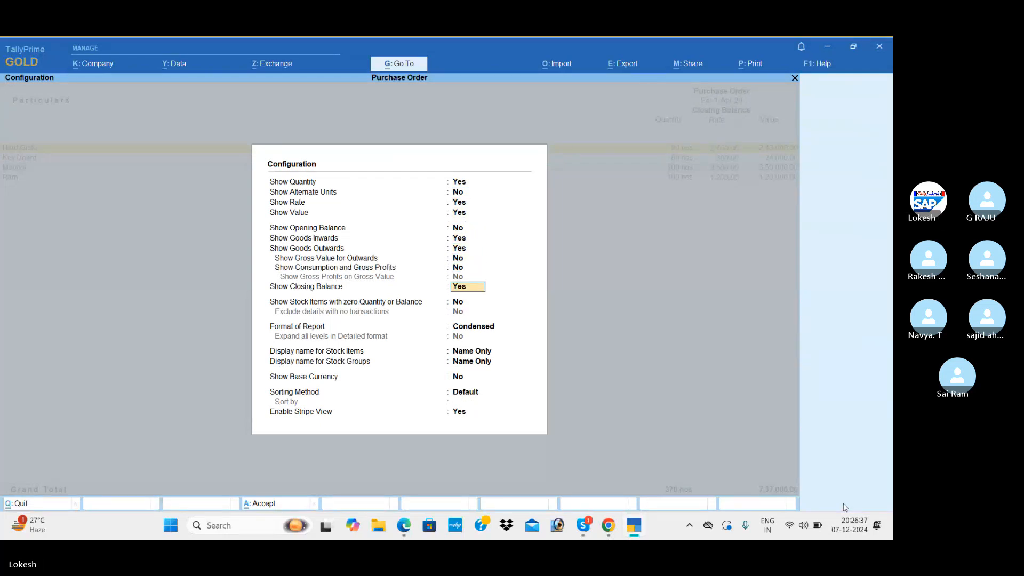
{"action": "key", "text": "Return"}
{"action": "key", "text": "Return"}
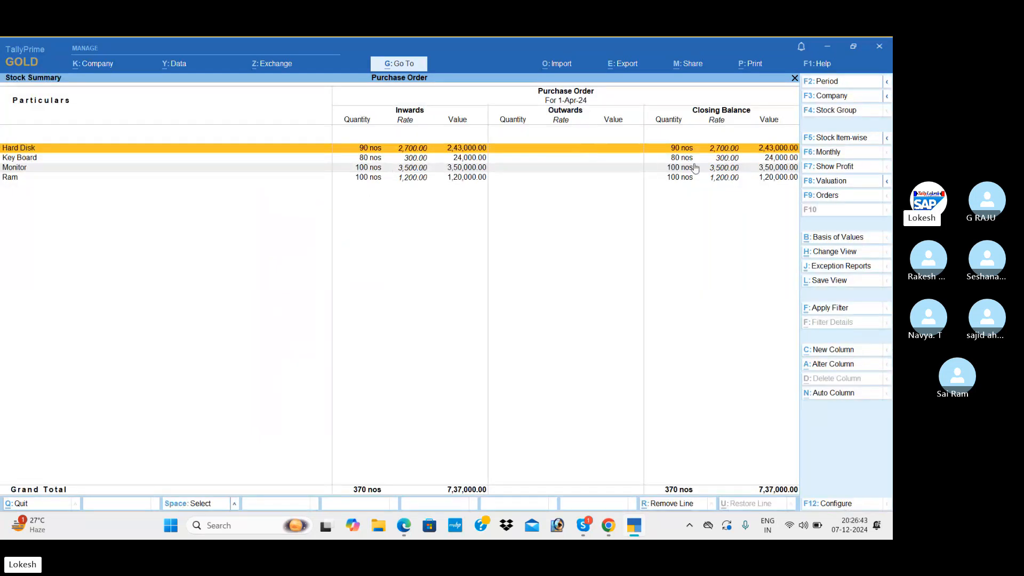
- Switch to the PDF and read the sales order and delivery note exercises for Uni-Tech Computers
{"action": "key", "text": "alt+Tab"}
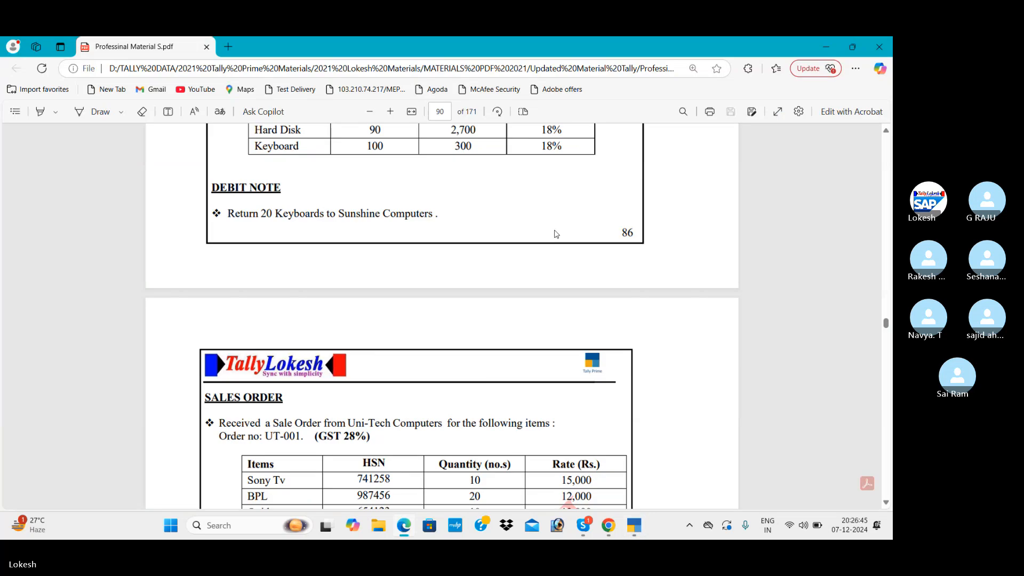
{"action": "scroll", "coordinate": [541, 238], "scroll_direction": "down", "scroll_amount": 3}
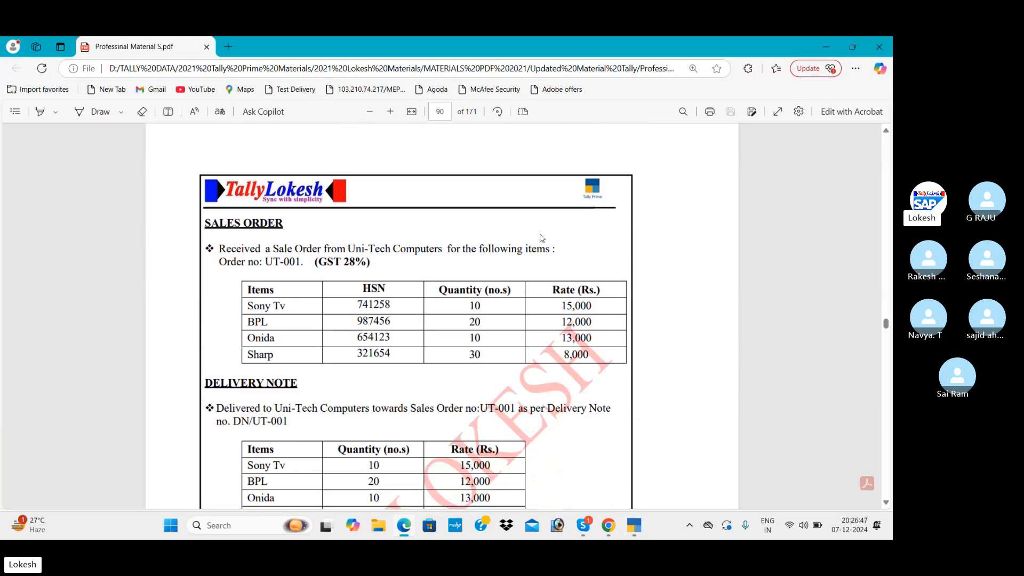
{"action": "scroll", "coordinate": [542, 237], "scroll_direction": "down", "scroll_amount": 2}
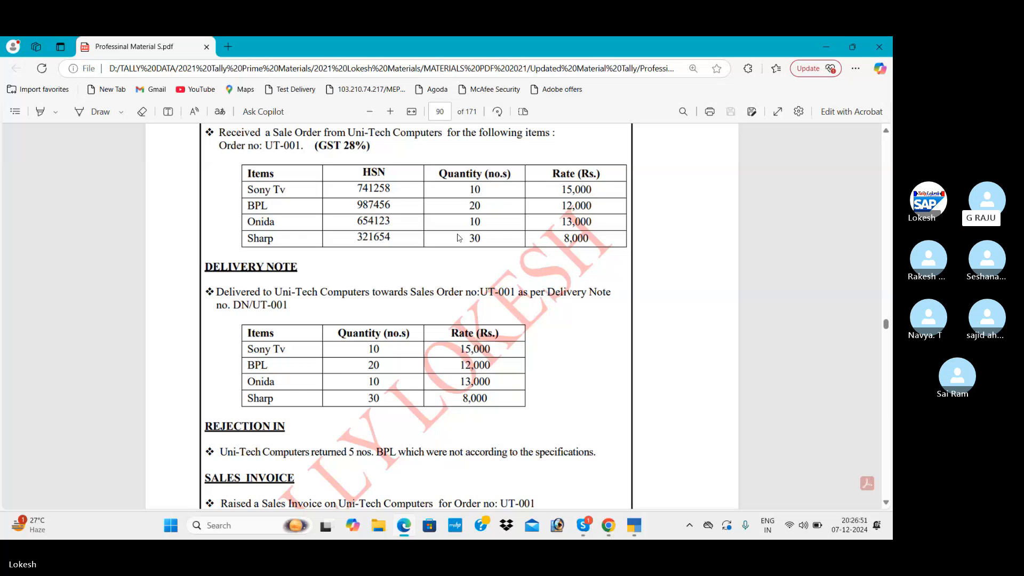
- Switch back to TallyPrime, close the Stock Summary and stay at the Gateway of Tally
{"action": "key", "text": "alt+Tab"}
{"action": "key", "text": "Escape"}
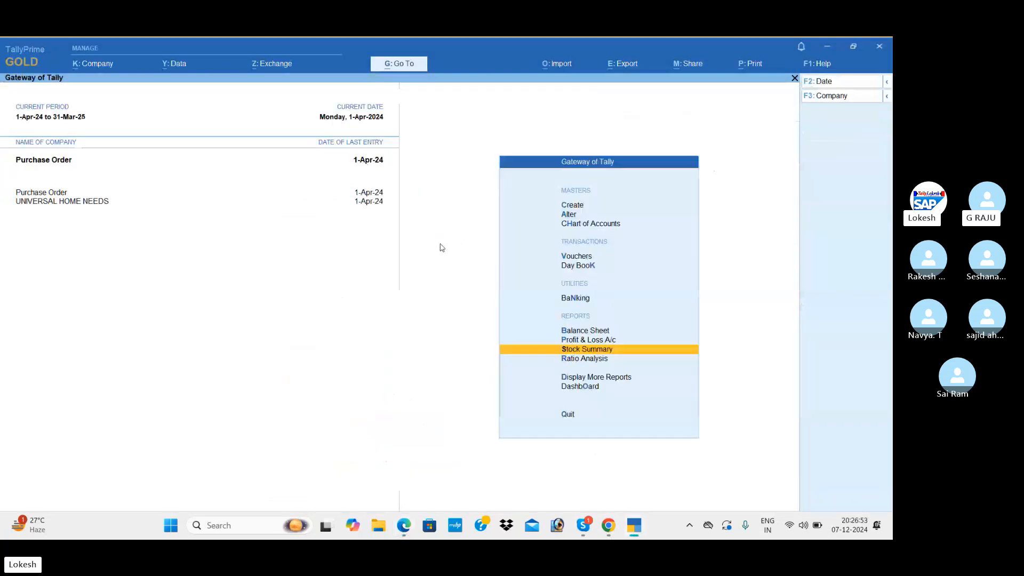
{"action": "key", "text": "Escape"}
{"action": "key", "text": "Escape"}
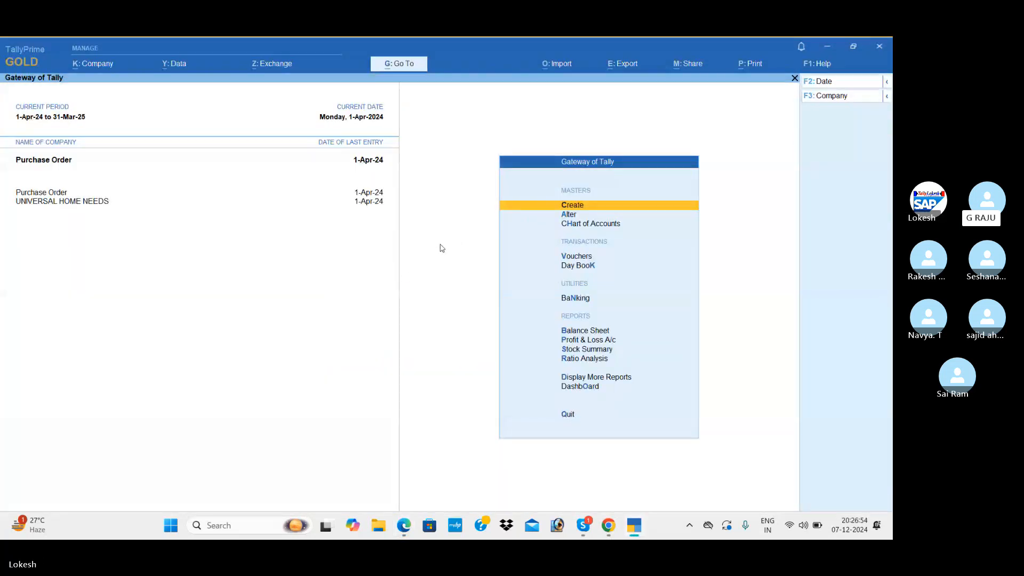
{"action": "key", "text": "alt+Tab"}
{"action": "key", "text": "alt+Tab"}
{"action": "key", "text": "alt+Tab"}
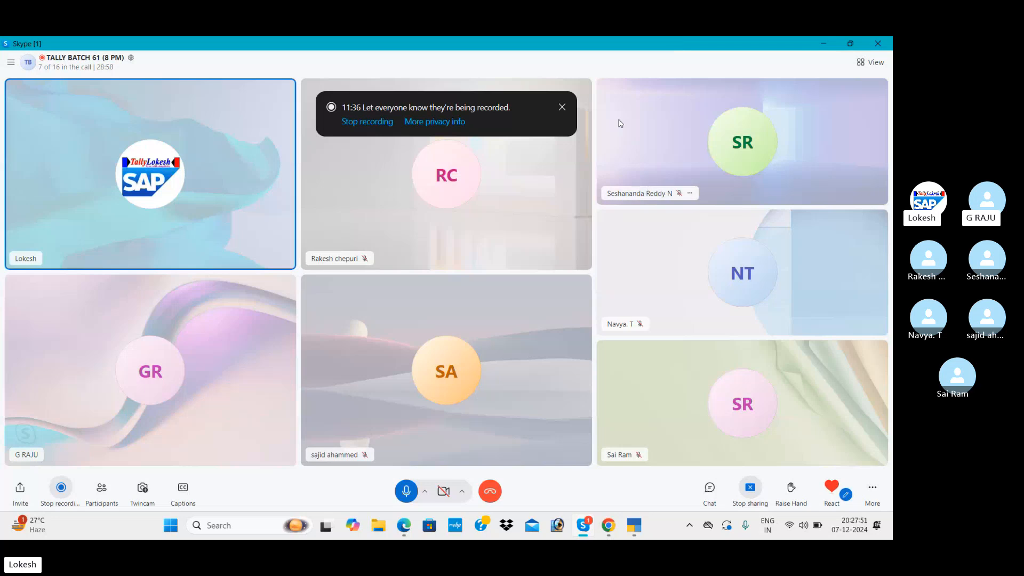
- Return to the PDF and review the sales cycle exercises through the credit note, and the purchase cycle exercises on the preceding page
{"action": "key", "text": "alt+Tab"}
{"action": "key", "text": "alt+Tab"}
{"action": "key", "text": "Tab"}
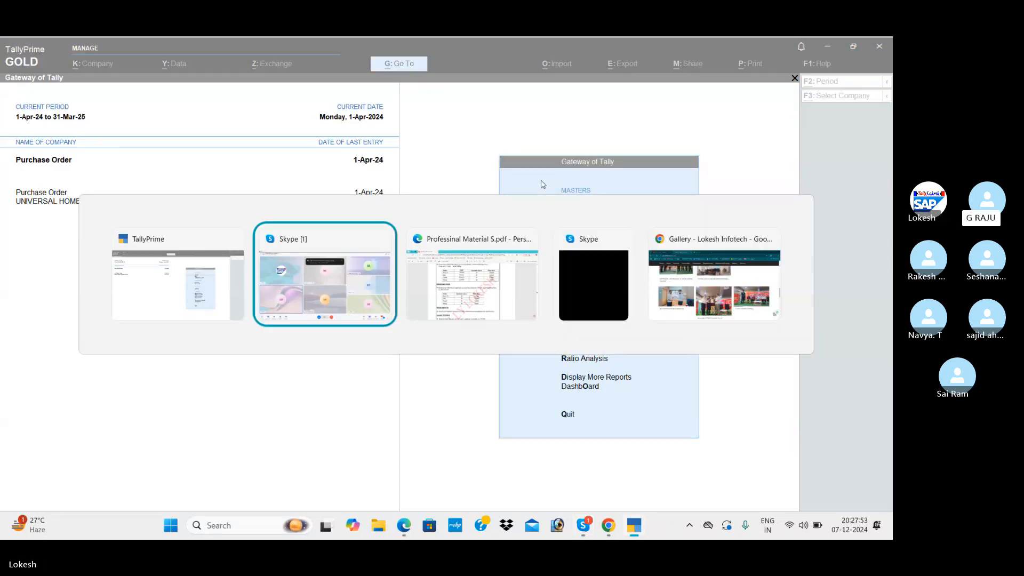
{"action": "scroll", "coordinate": [412, 225], "scroll_direction": "down", "scroll_amount": 12}
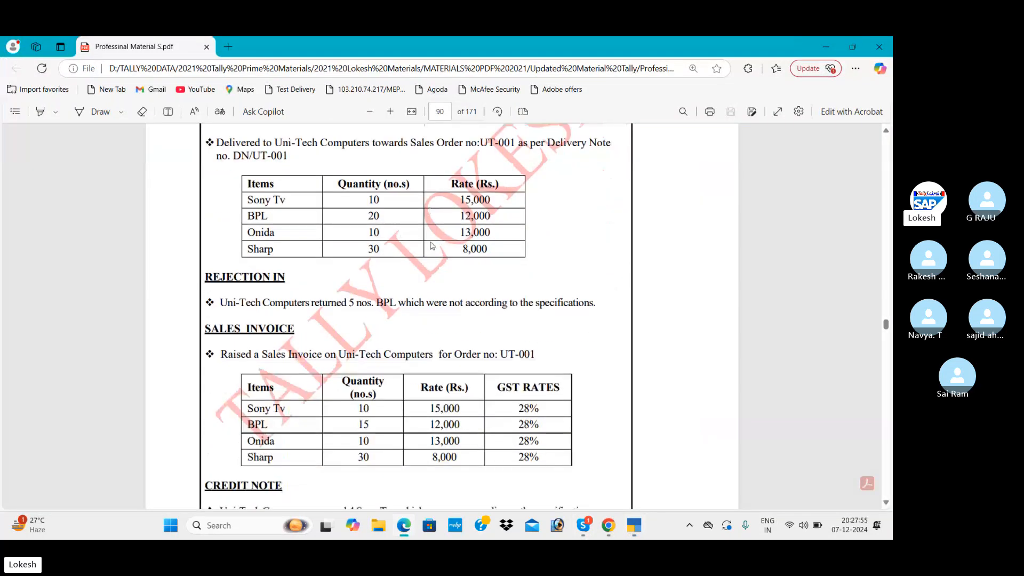
{"action": "scroll", "coordinate": [432, 246], "scroll_direction": "up", "scroll_amount": 12}
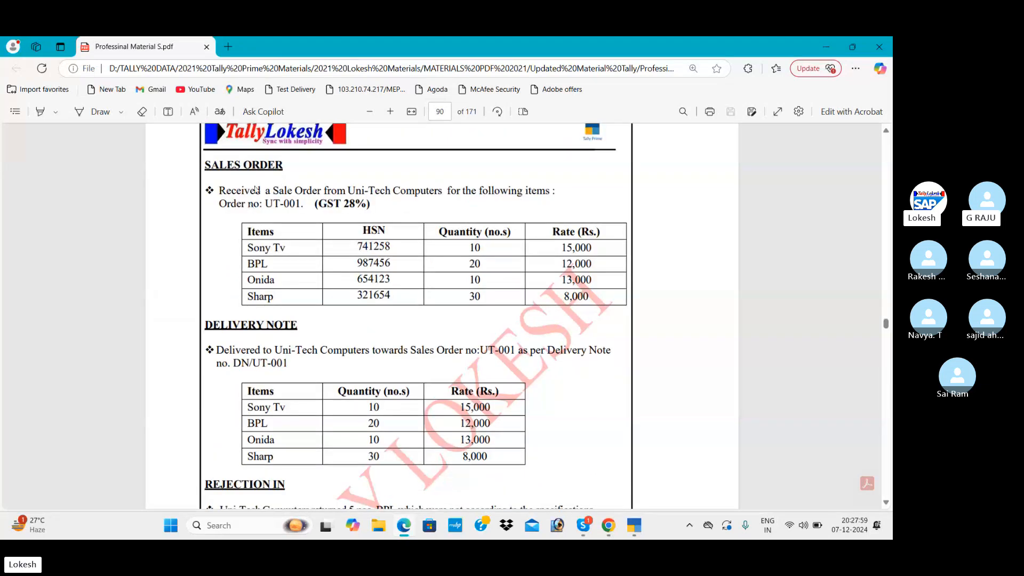
{"action": "scroll", "coordinate": [259, 231], "scroll_direction": "down", "scroll_amount": 2}
{"action": "scroll", "coordinate": [315, 239], "scroll_direction": "down", "scroll_amount": 3}
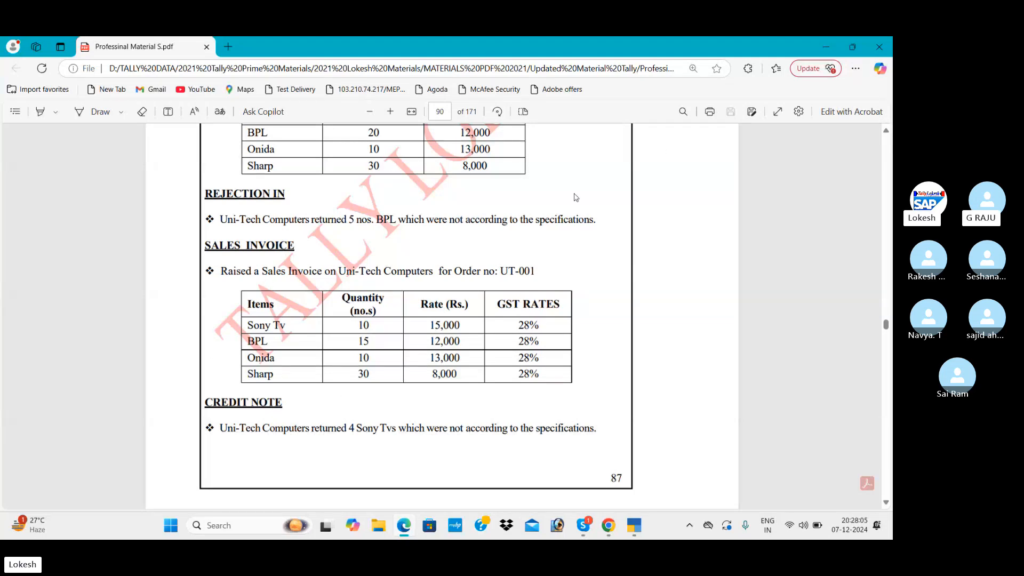
{"action": "scroll", "coordinate": [405, 240], "scroll_direction": "up", "scroll_amount": 10}
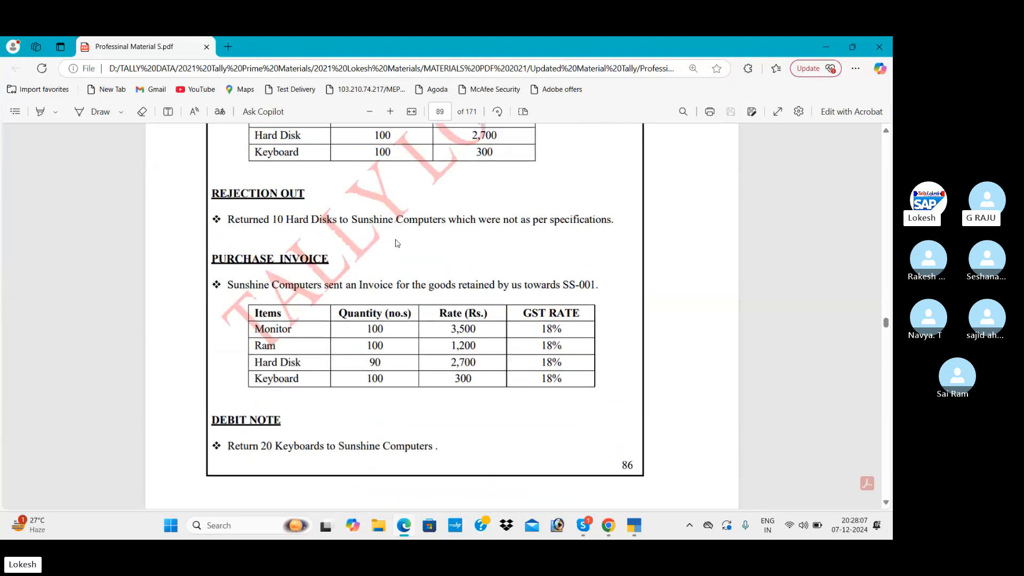
{"action": "scroll", "coordinate": [397, 243], "scroll_direction": "up", "scroll_amount": 2}
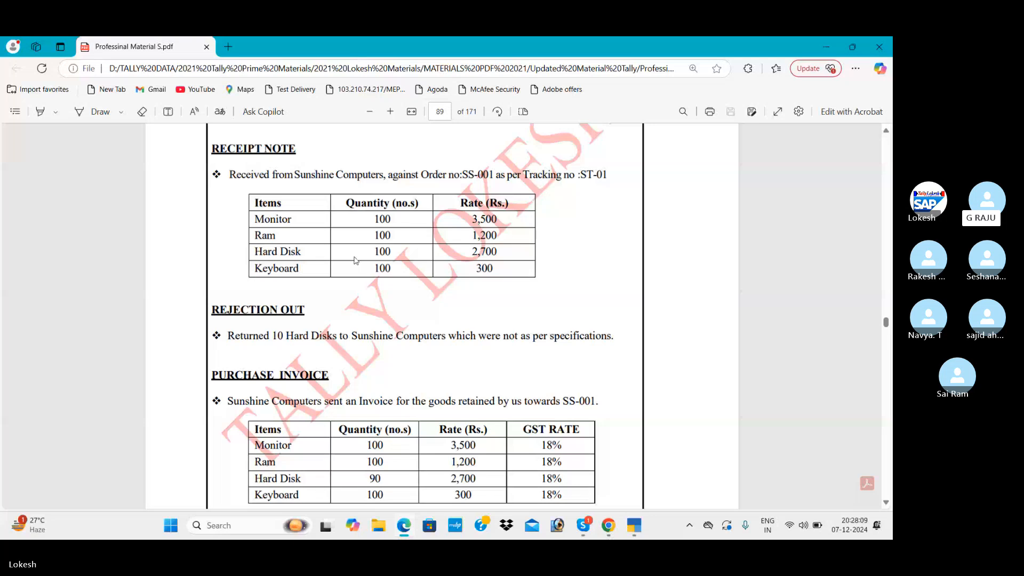
- Review the PDF's purchase cycle exercises from the receipt note to the debit note, along with the sales order exercise on the following page
{"action": "scroll", "coordinate": [355, 260], "scroll_direction": "up", "scroll_amount": 1}
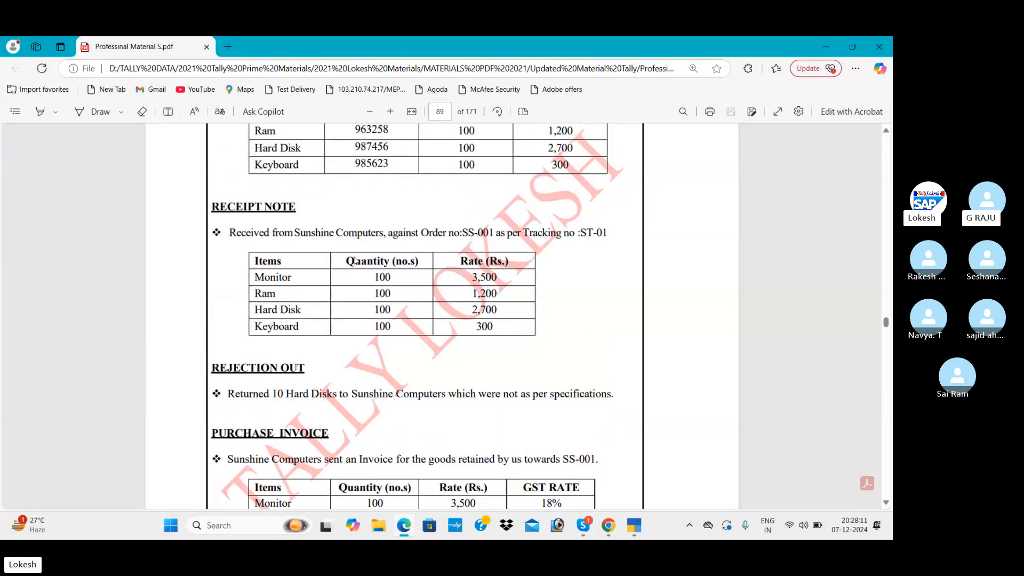
{"action": "scroll", "coordinate": [355, 259], "scroll_direction": "down", "scroll_amount": 6}
{"action": "scroll", "coordinate": [356, 260], "scroll_direction": "down", "scroll_amount": 2}
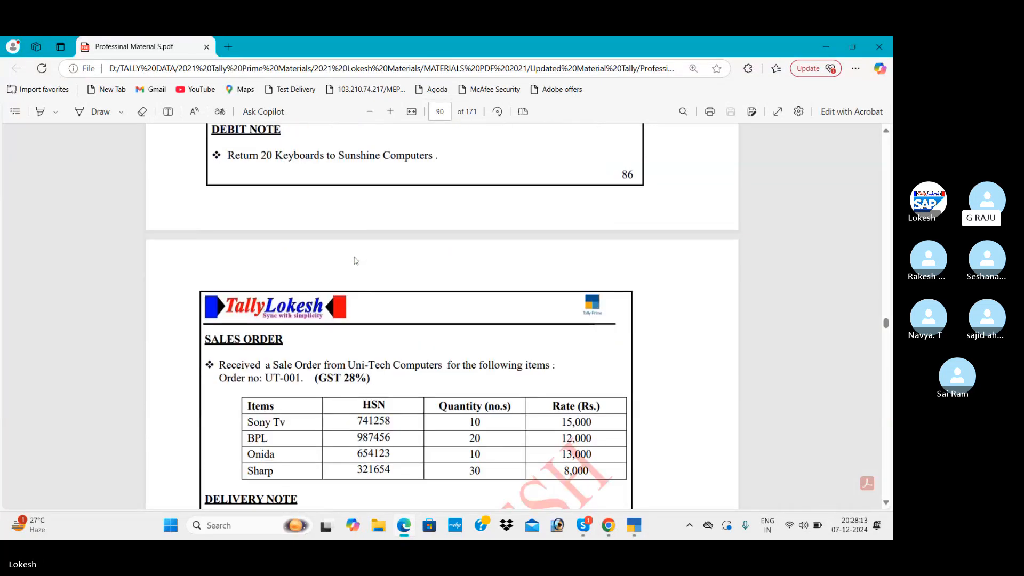
{"action": "scroll", "coordinate": [356, 261], "scroll_direction": "up", "scroll_amount": 7}
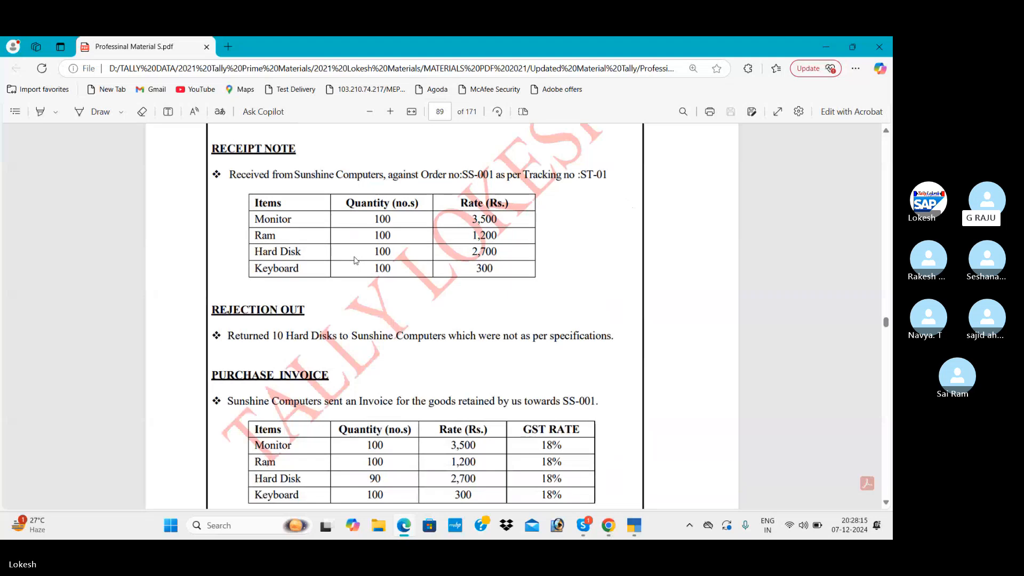
{"action": "scroll", "coordinate": [356, 260], "scroll_direction": "up", "scroll_amount": 1}
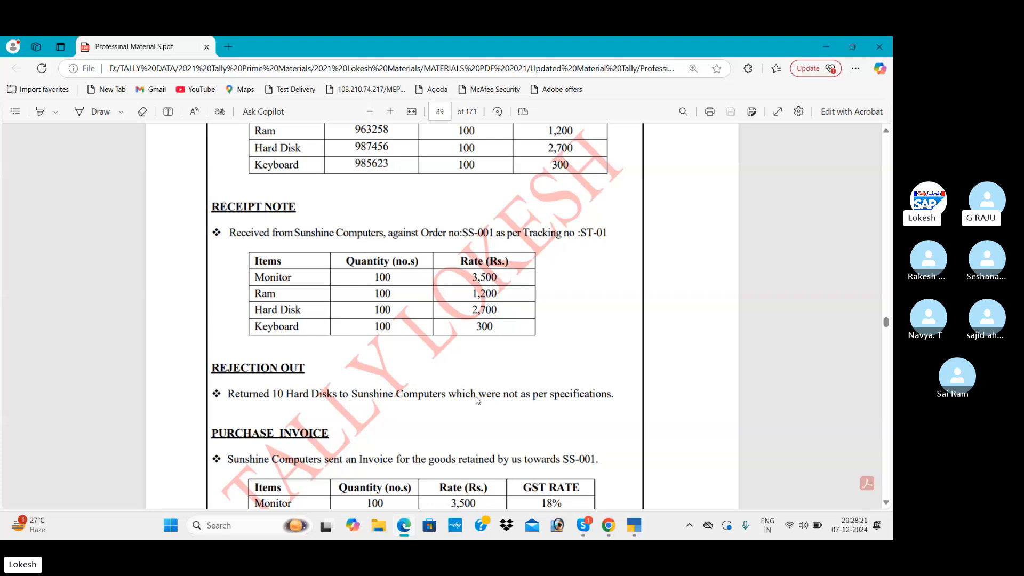
- Switch to the Skype window showing the ongoing group call
{"action": "mouse_move", "coordinate": [630, 523]}
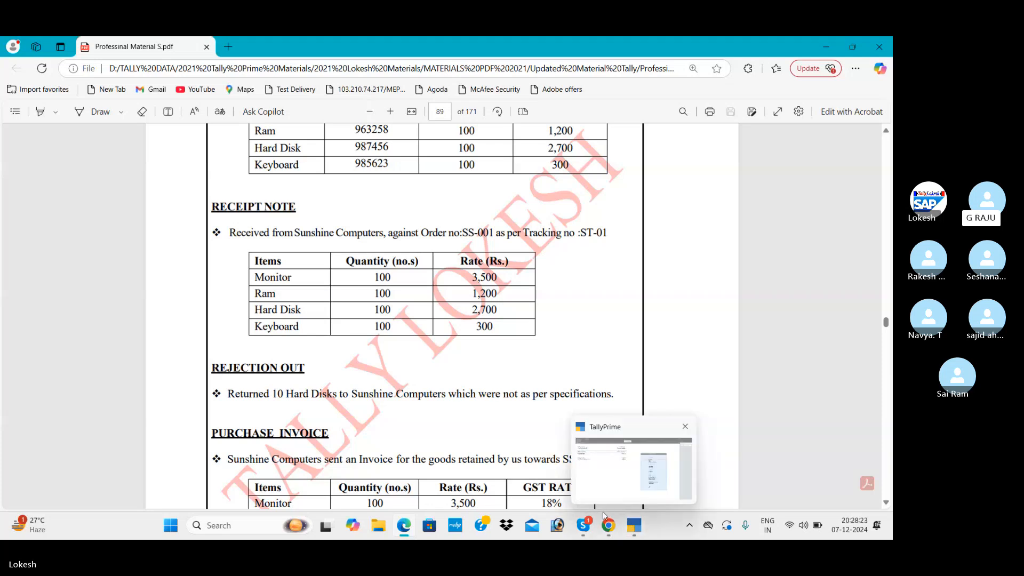
{"action": "mouse_move", "coordinate": [589, 526]}
{"action": "left_click", "coordinate": [586, 500]}
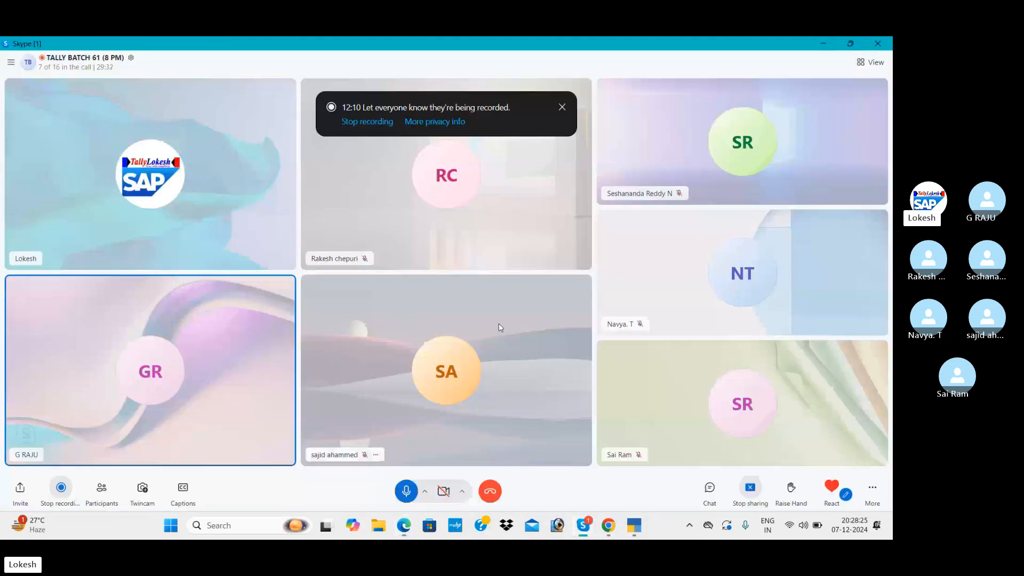